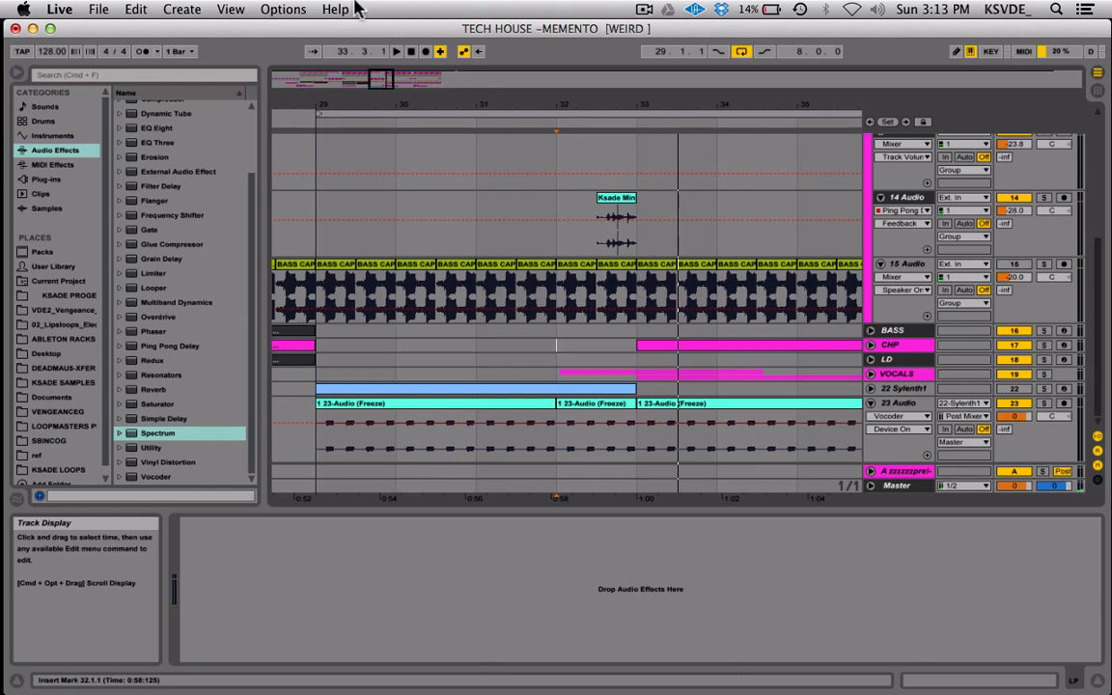
Solo the 15 Audio bass track, listen to it from bar 29, and unsolo it.
drag(382, 80, 385, 81)
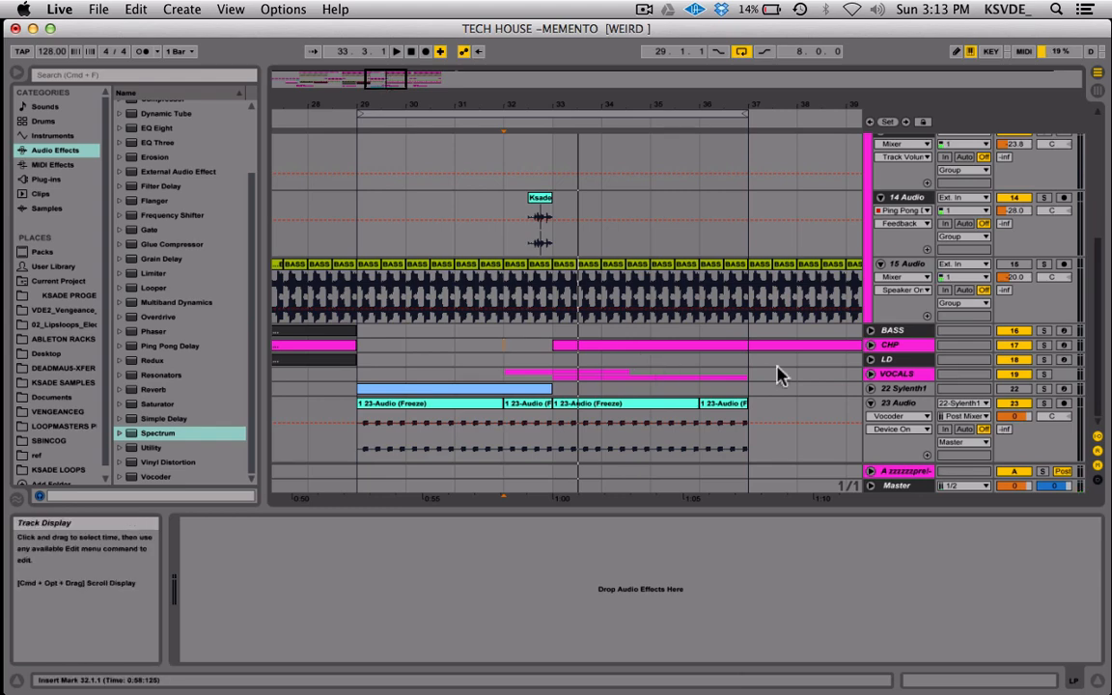
click(374, 269)
click(1043, 264)
key(space)
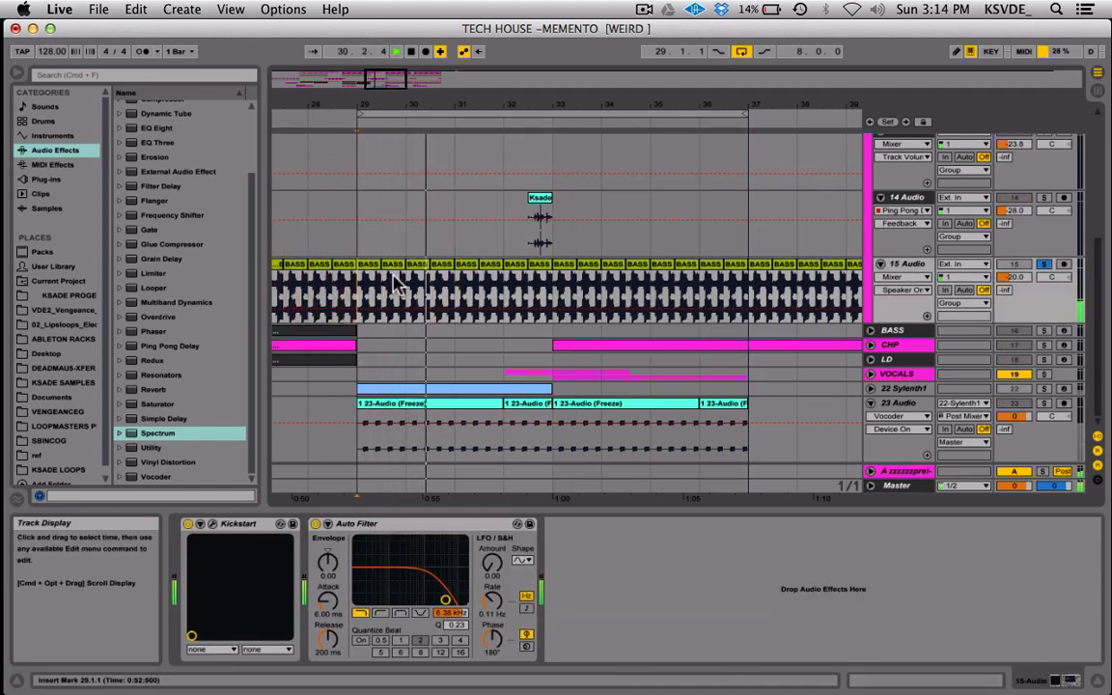
key(space)
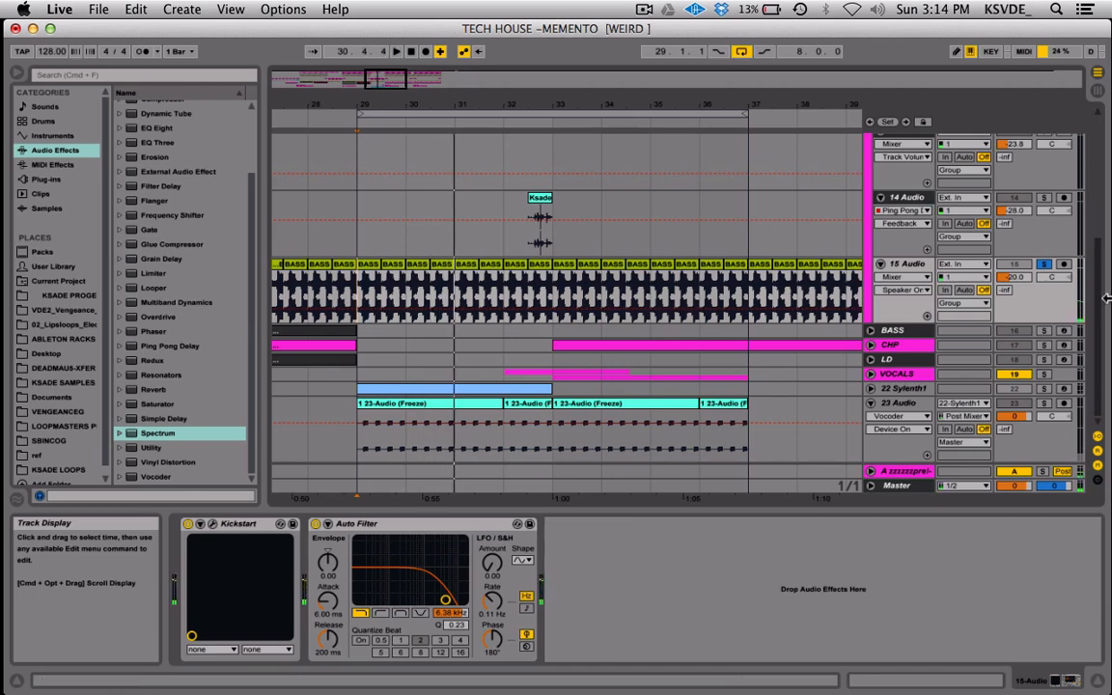
click(1043, 265)
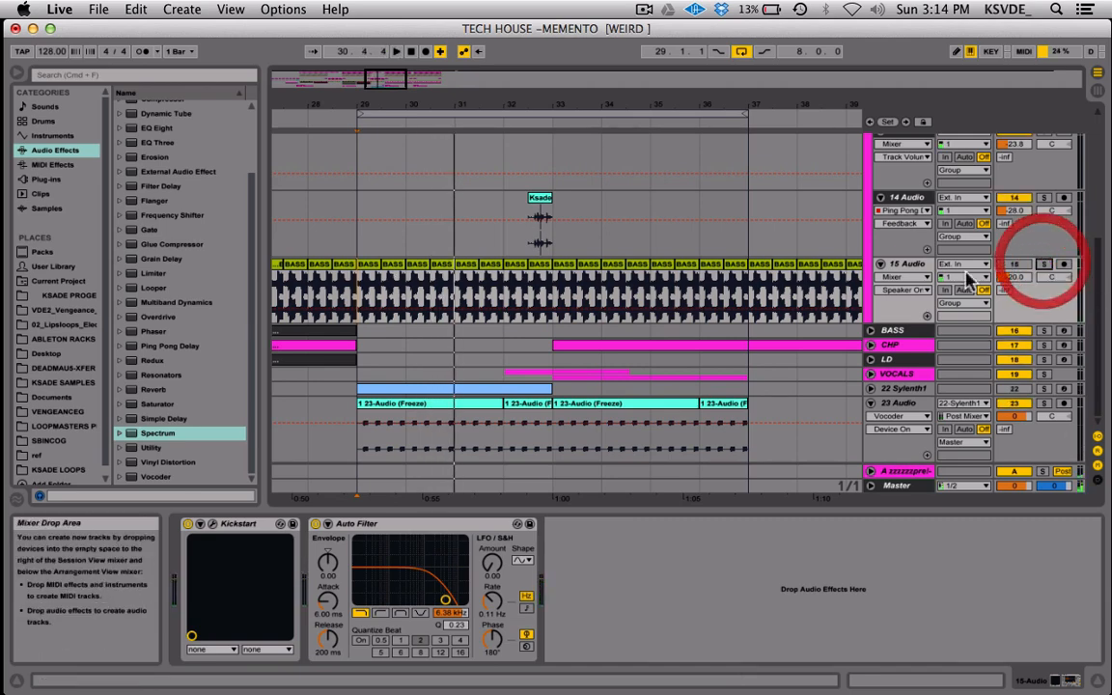
Listen to the full arrangement from bar 29, starting on the frozen 23 Audio clips.
click(357, 440)
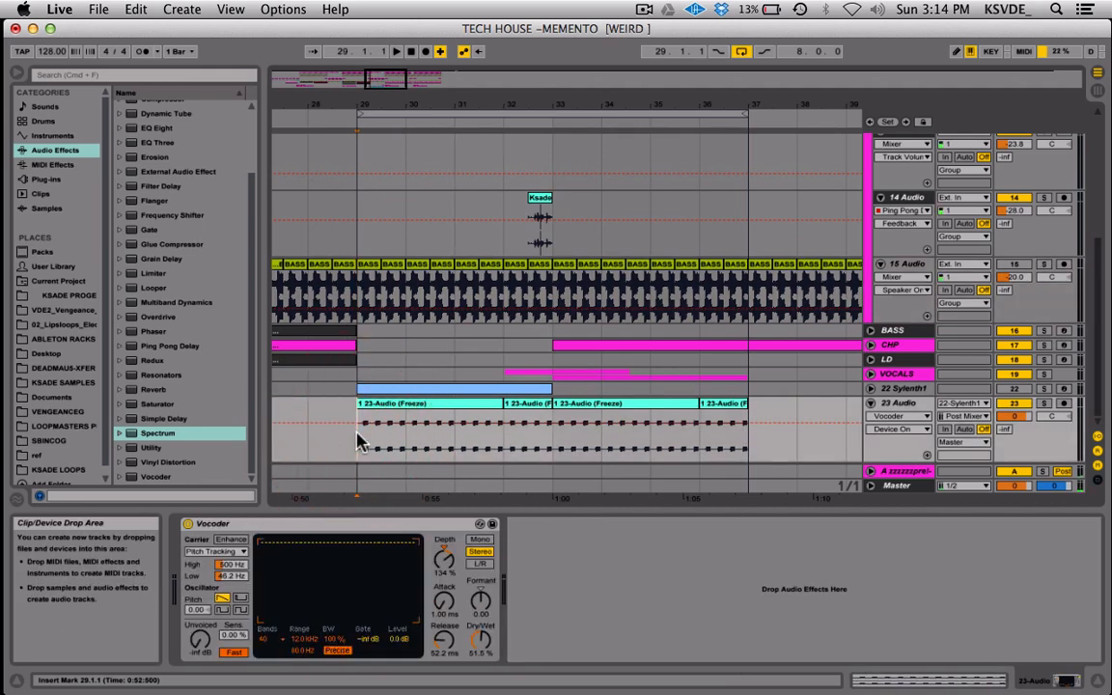
key(space)
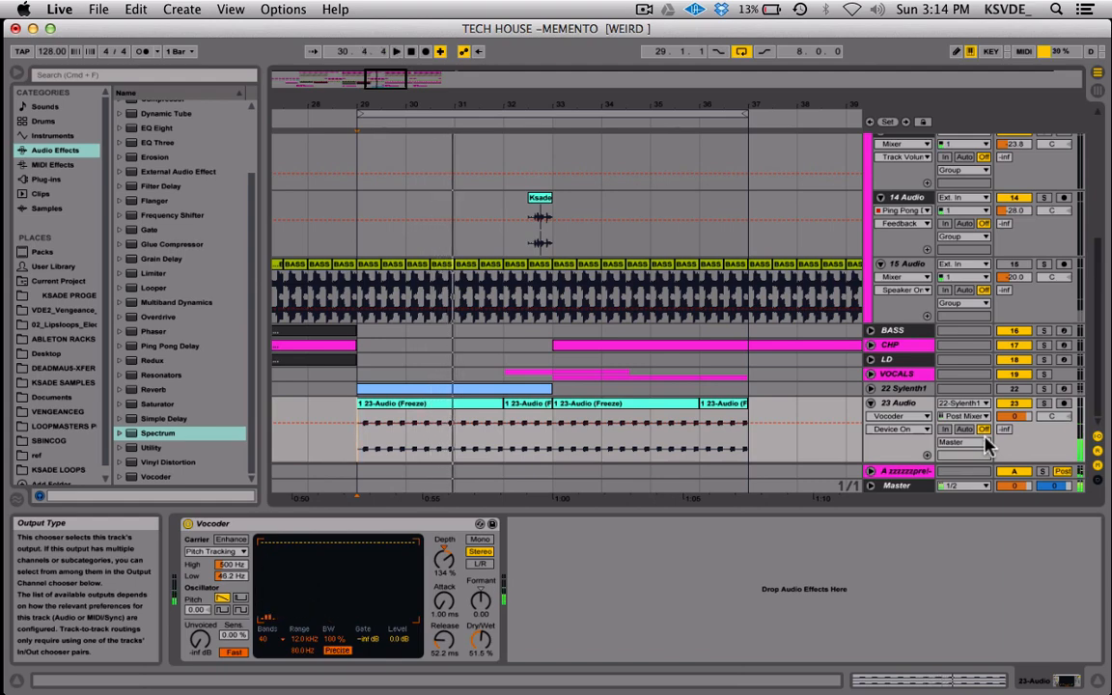
click(901, 407)
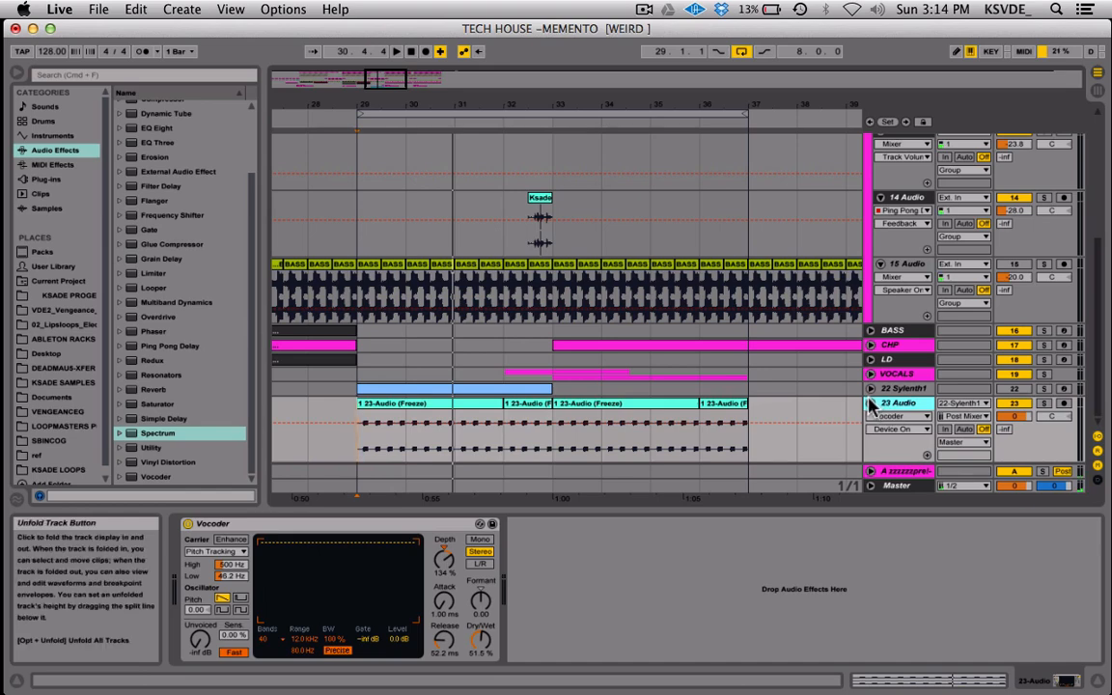
Fold 23 Audio, unfold and activate the 22 Sylenth1 track, and open its Sylenth1 plug-in window.
click(871, 405)
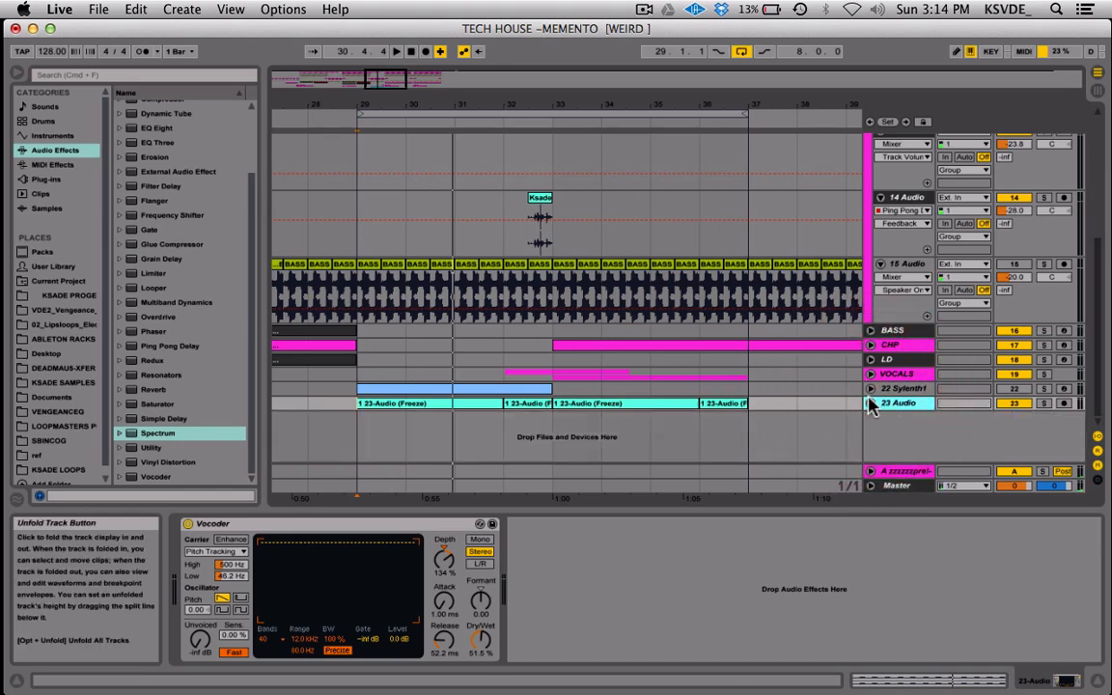
click(871, 390)
click(903, 388)
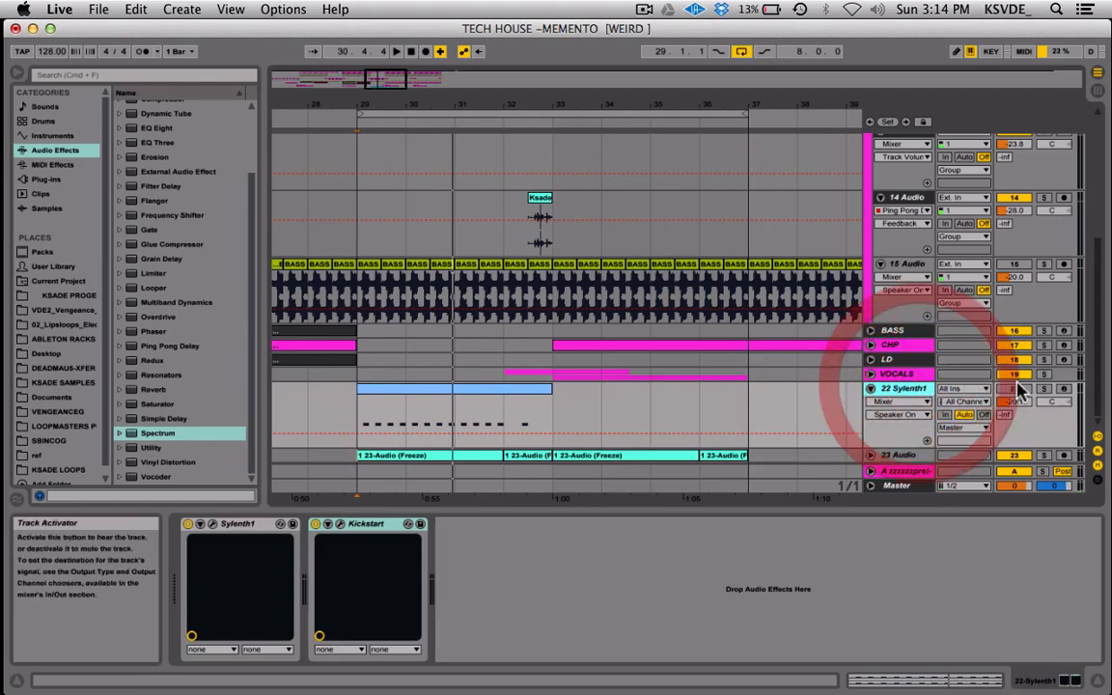
click(1024, 388)
click(212, 525)
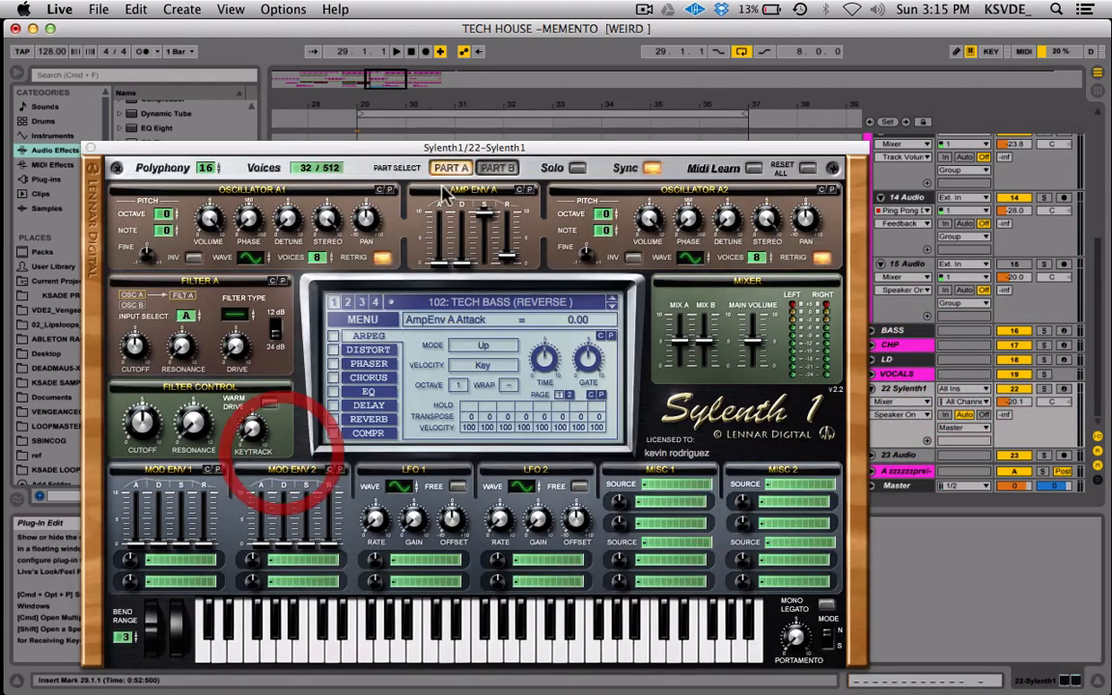
drag(450, 152, 494, 109)
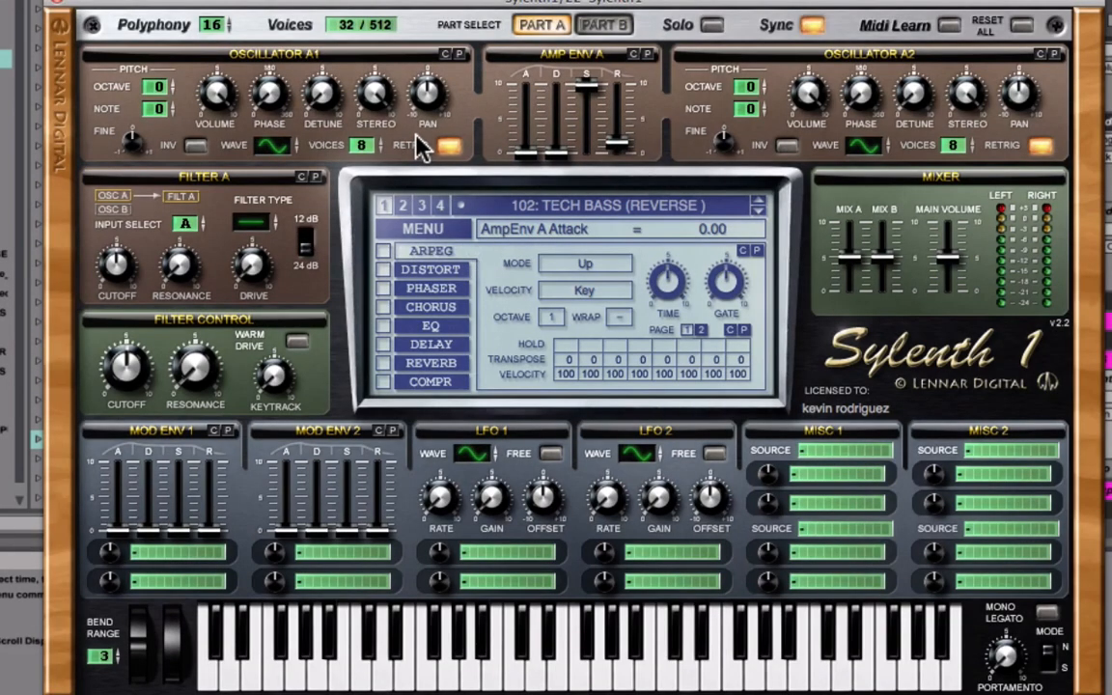
Raise the Part A amp envelope attack in Sylenth1 to about 5.
click(601, 25)
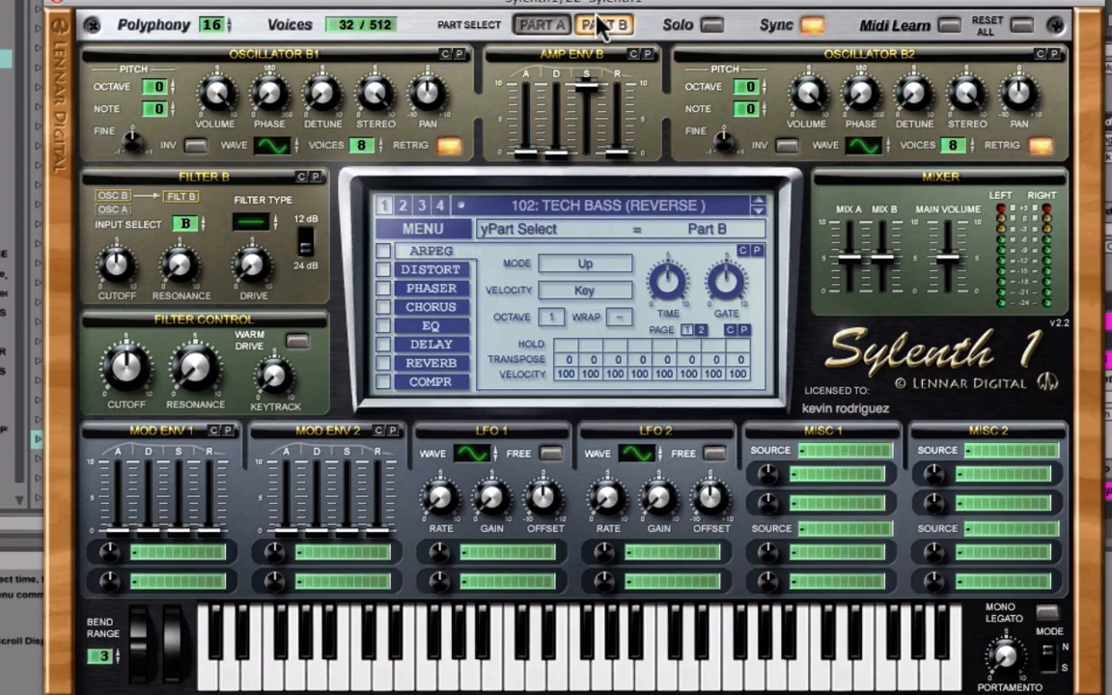
click(540, 25)
drag(526, 156, 521, 44)
Examine the oscillator and amp envelope settings of Parts A and B, and close the Sylenth1 window.
click(618, 29)
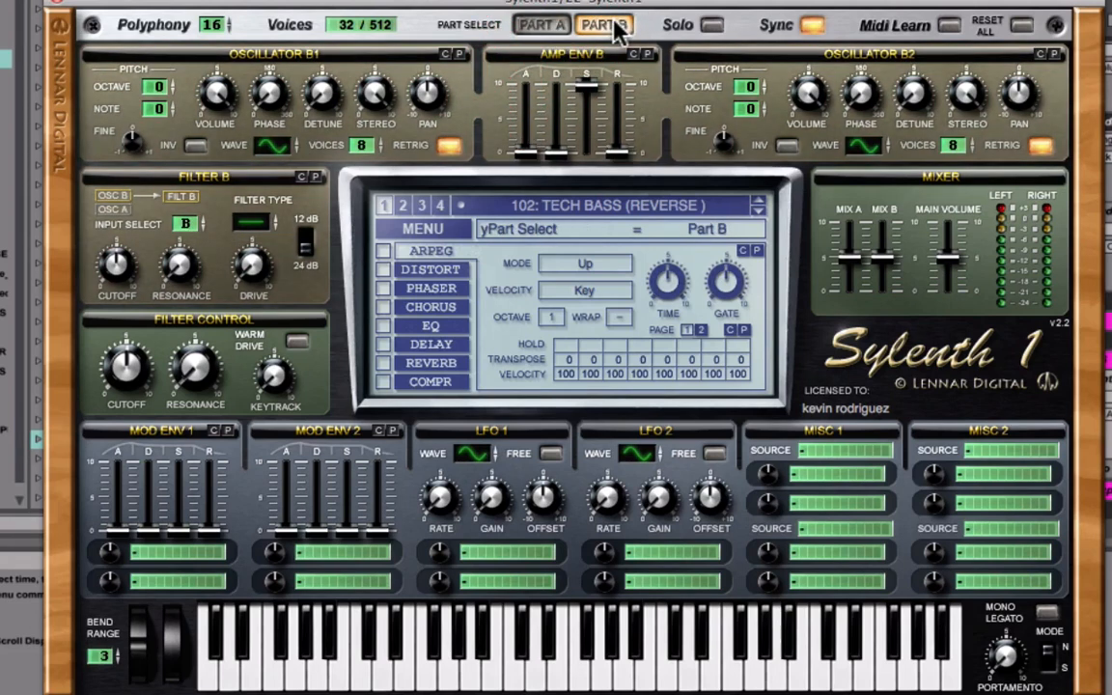
click(565, 32)
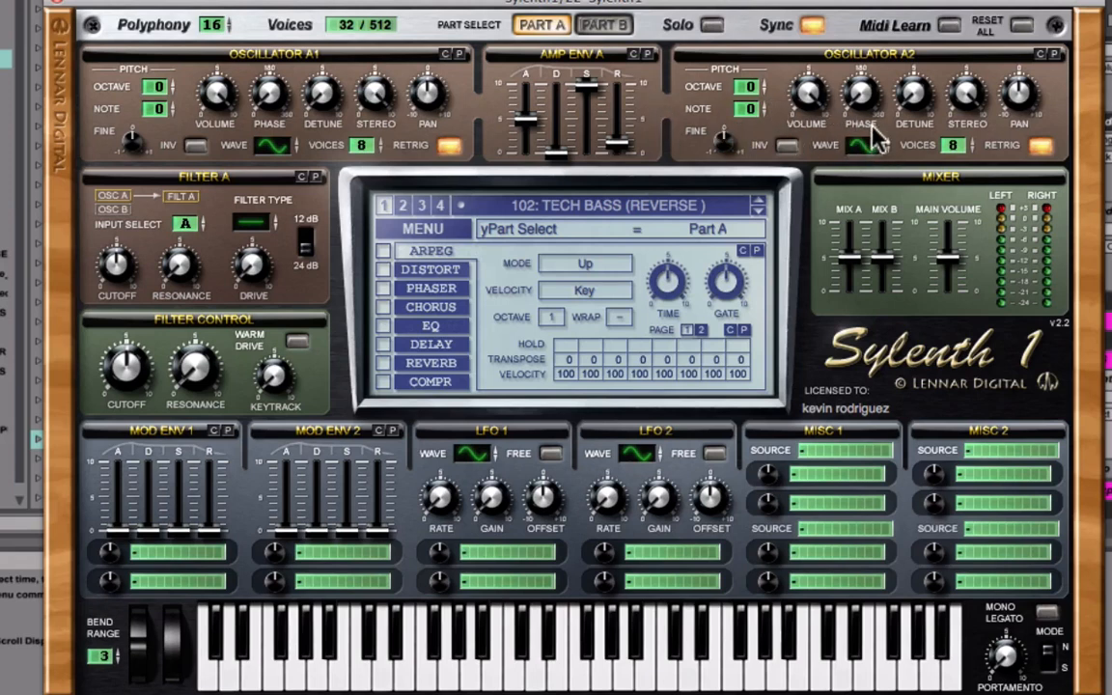
click(609, 25)
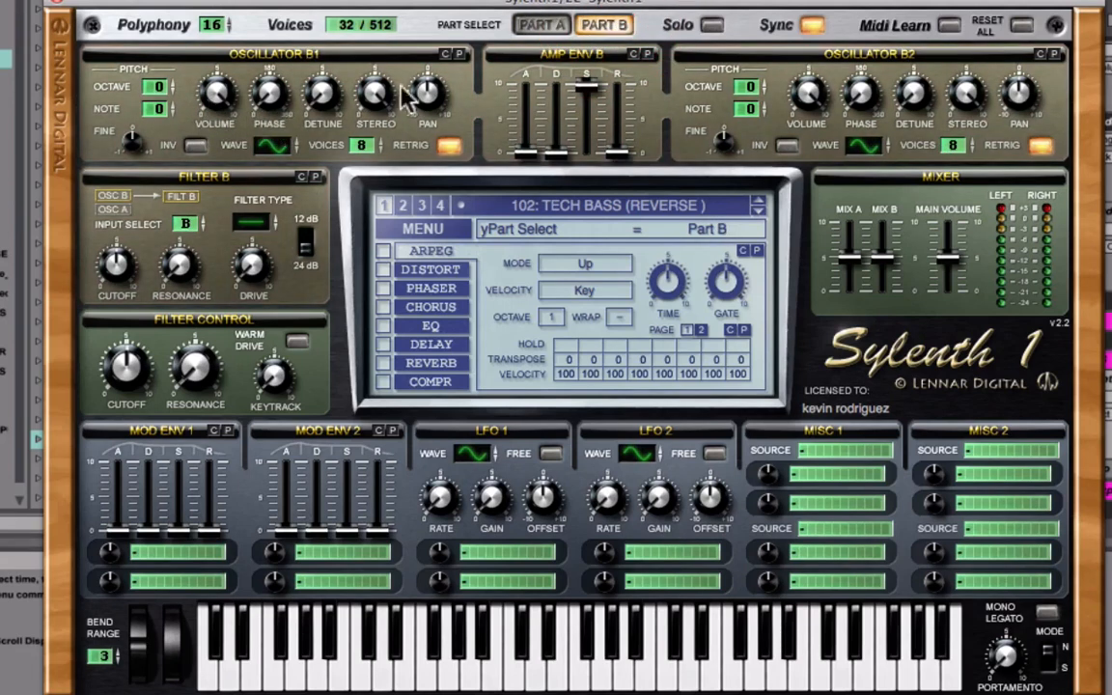
click(533, 26)
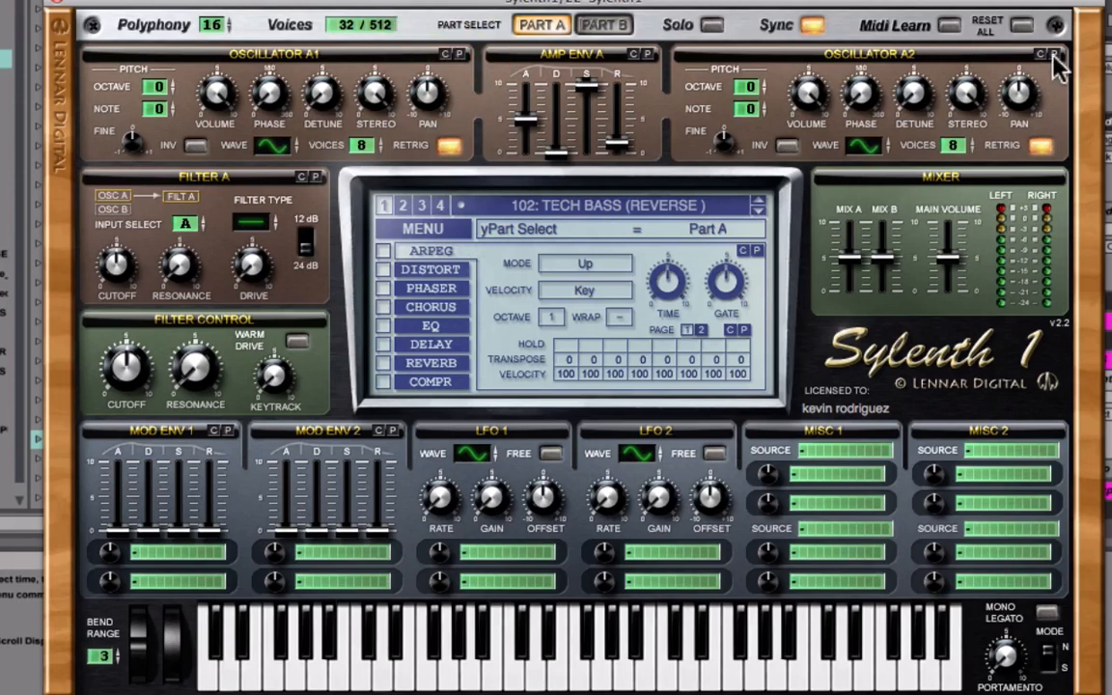
click(606, 25)
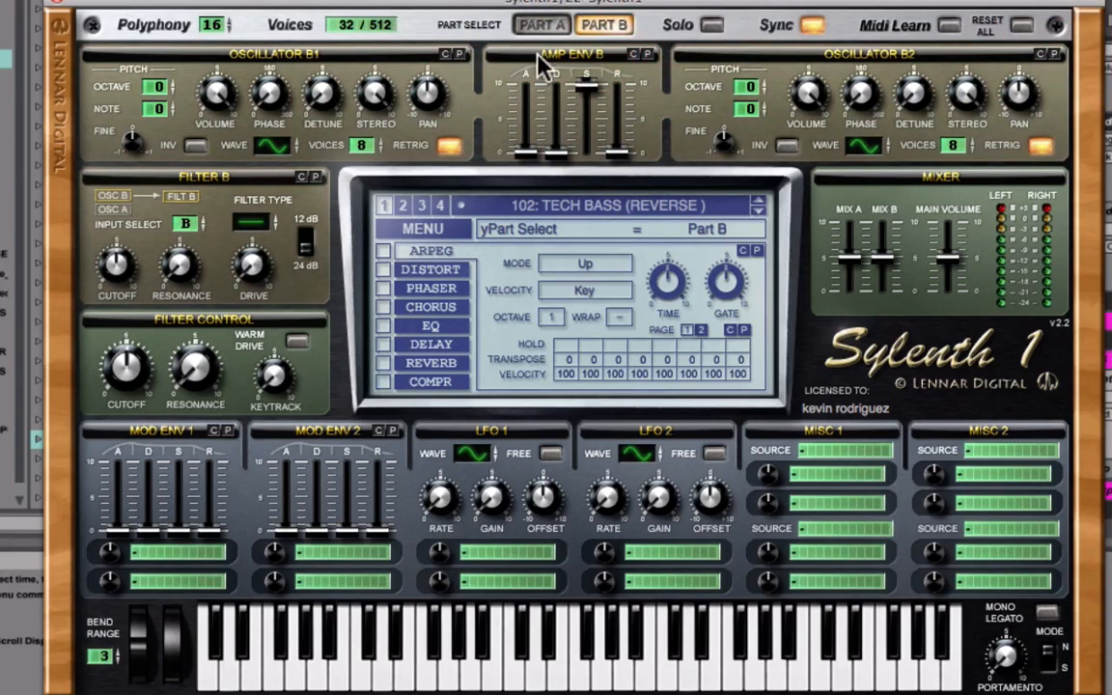
click(1061, 52)
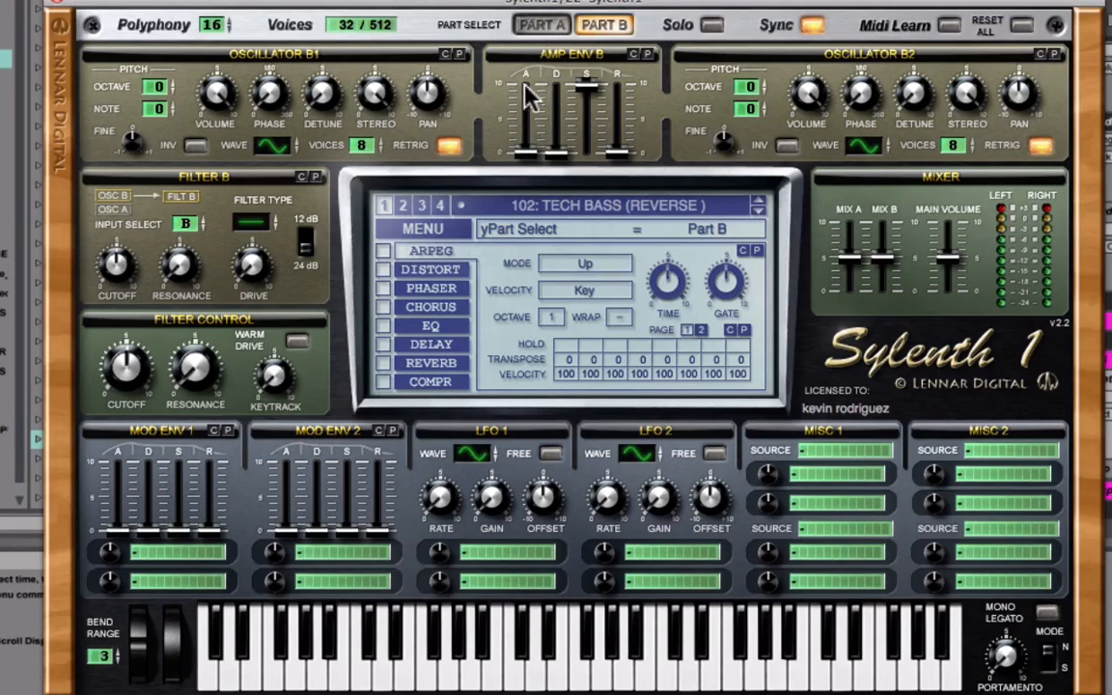
click(539, 26)
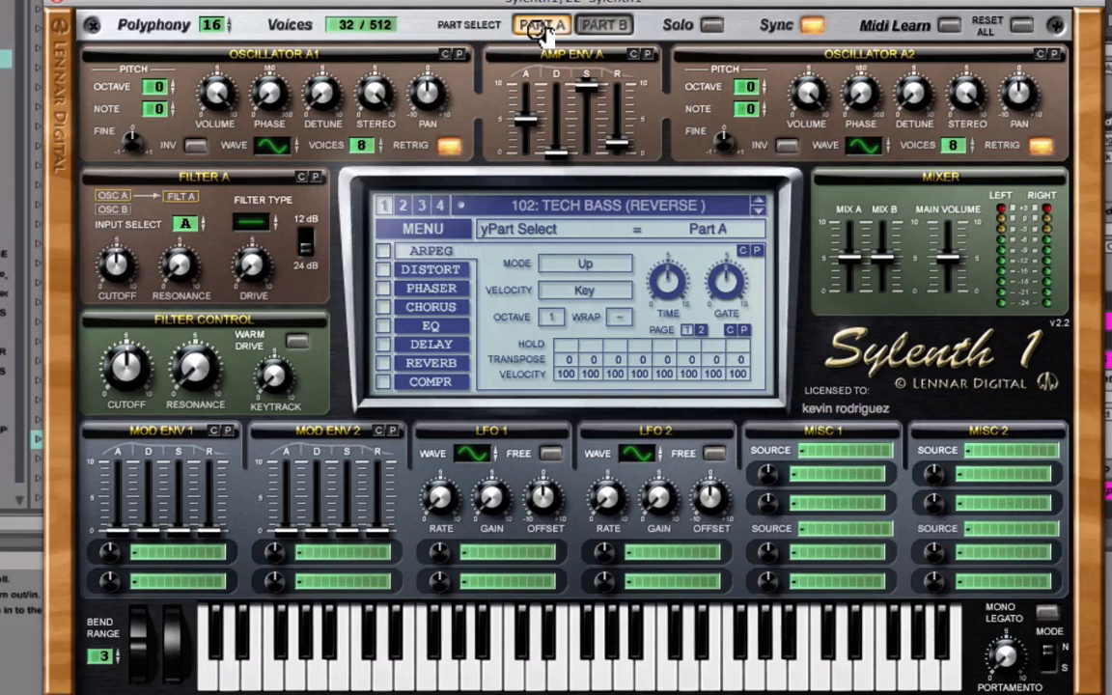
click(524, 121)
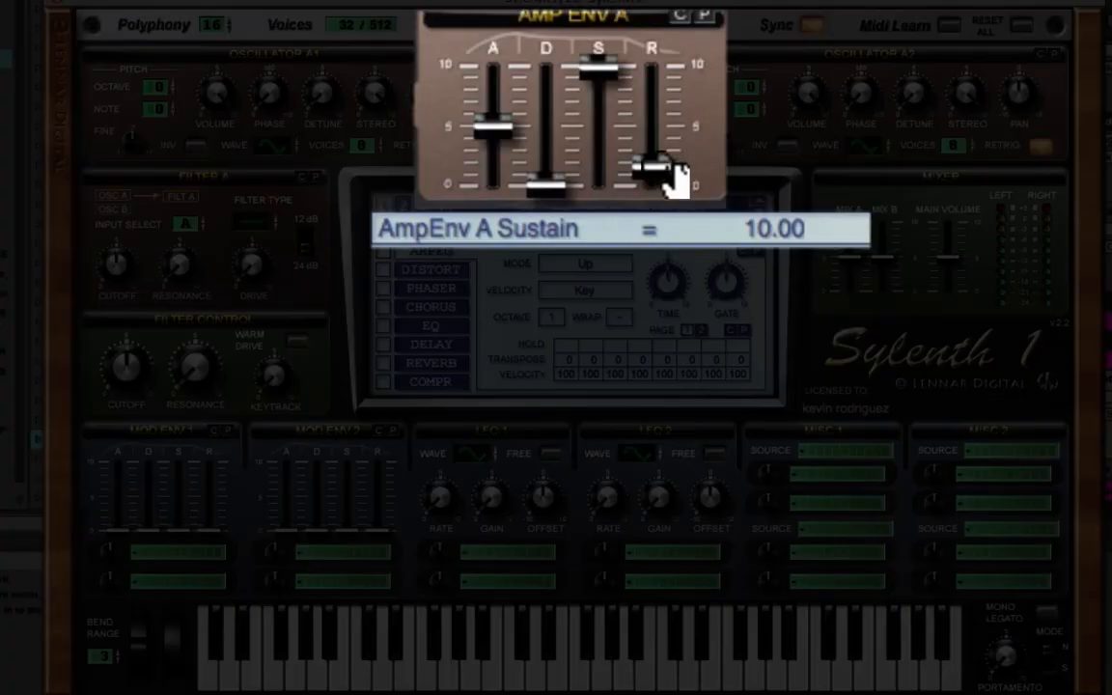
click(618, 143)
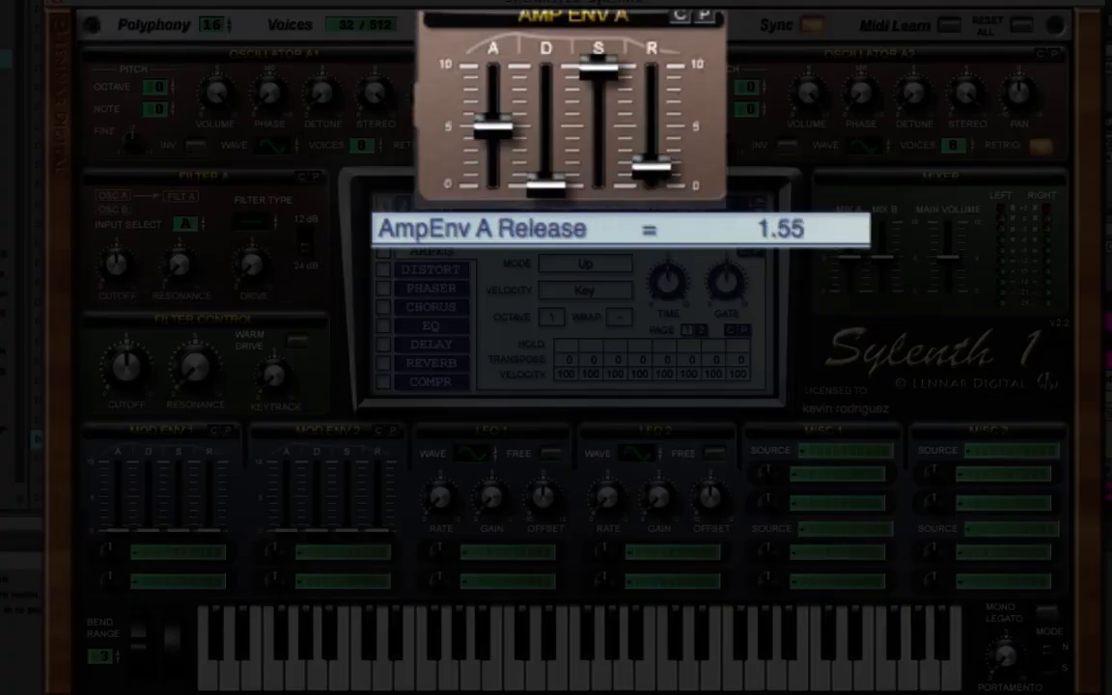
click(568, 25)
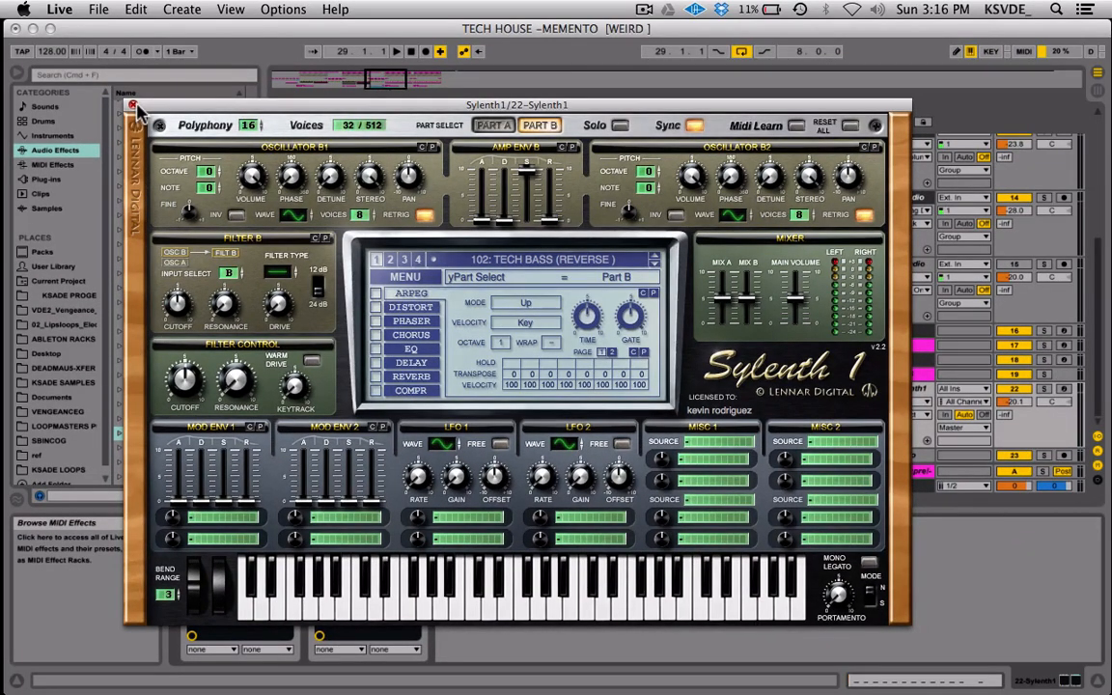
click(132, 104)
Insert a new audio track directly below the 22 Sylenth1 track.
scroll(463, 413, left, 1)
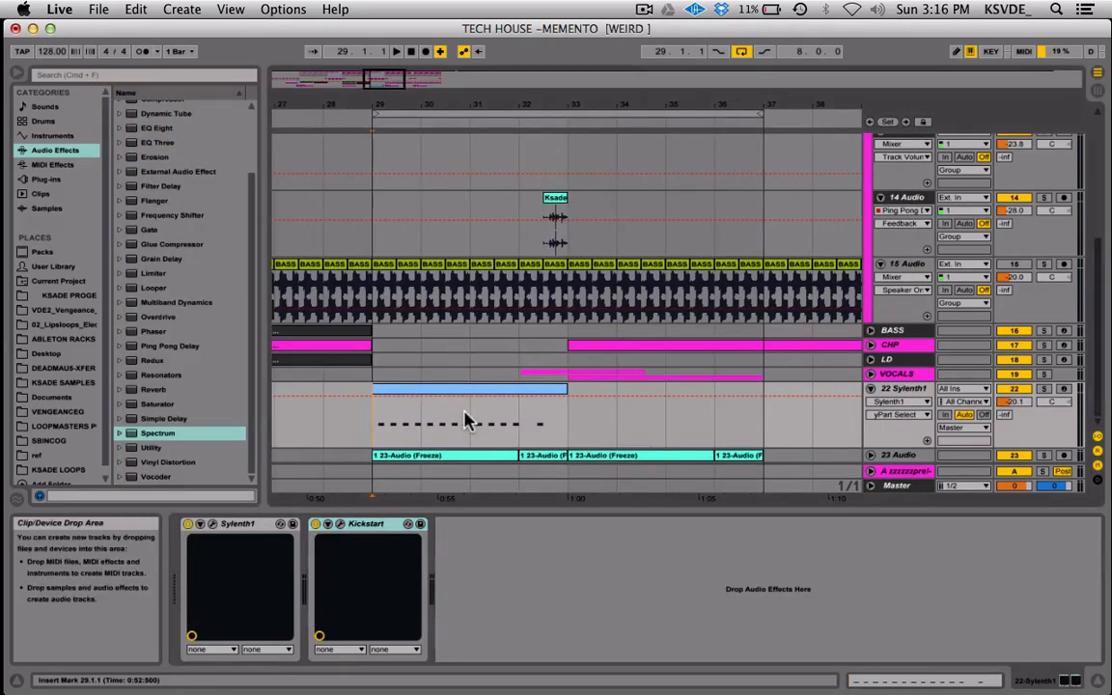
click(922, 385)
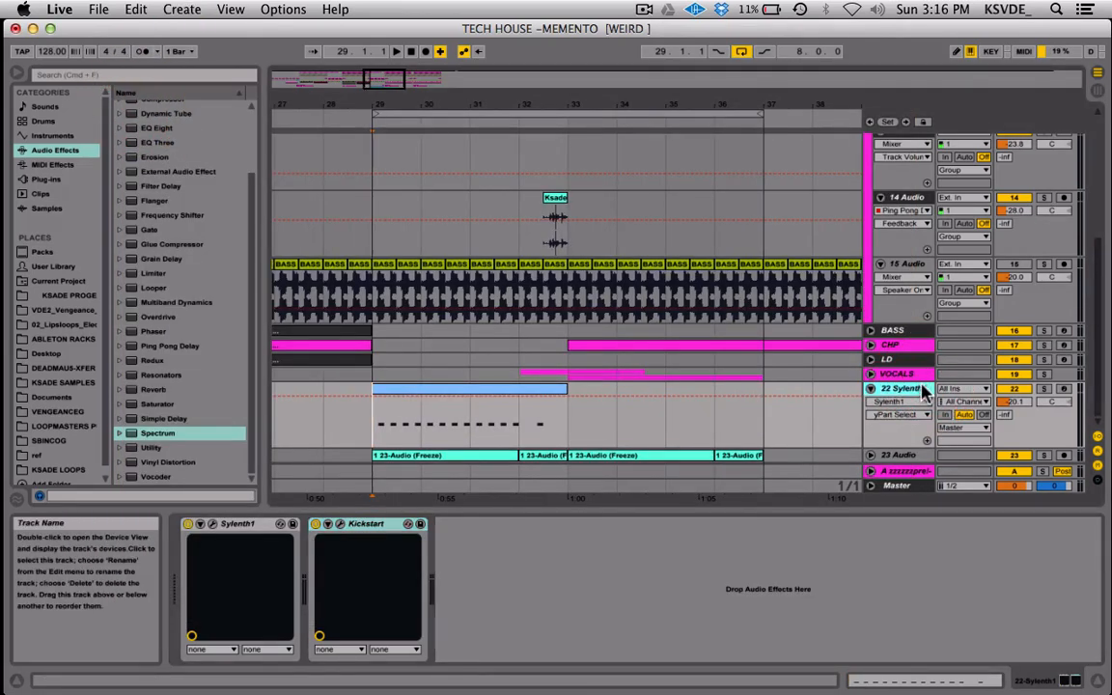
key(super+t)
click(922, 389)
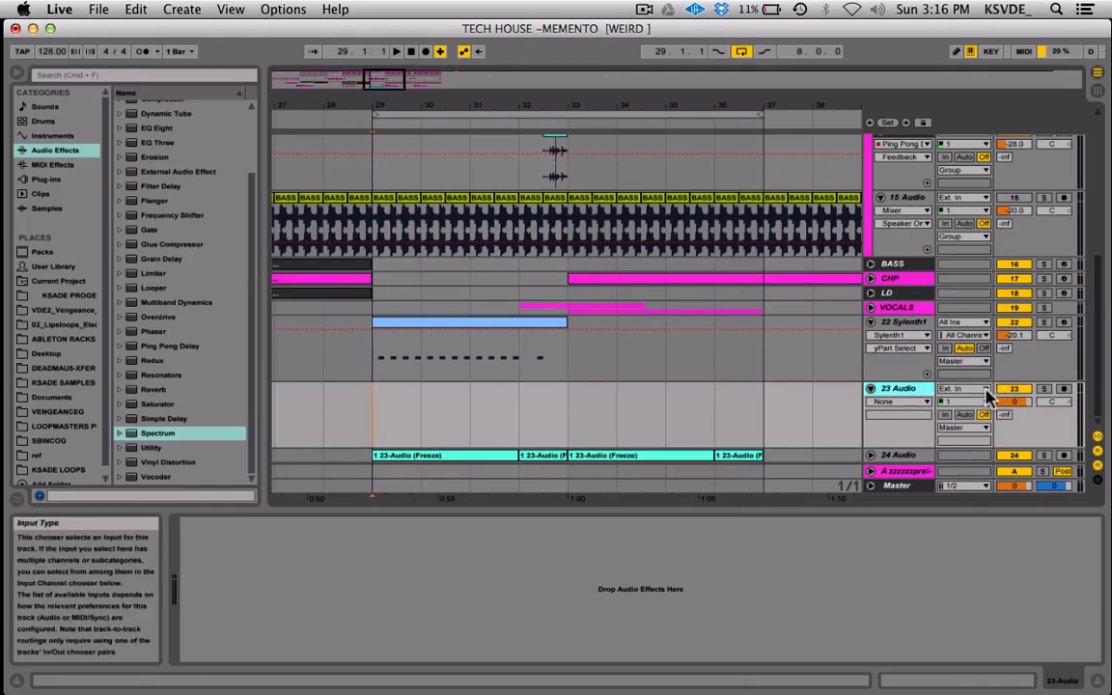
Set the input of the new 23 Audio track to 22-Sylenth1.
click(960, 388)
click(907, 394)
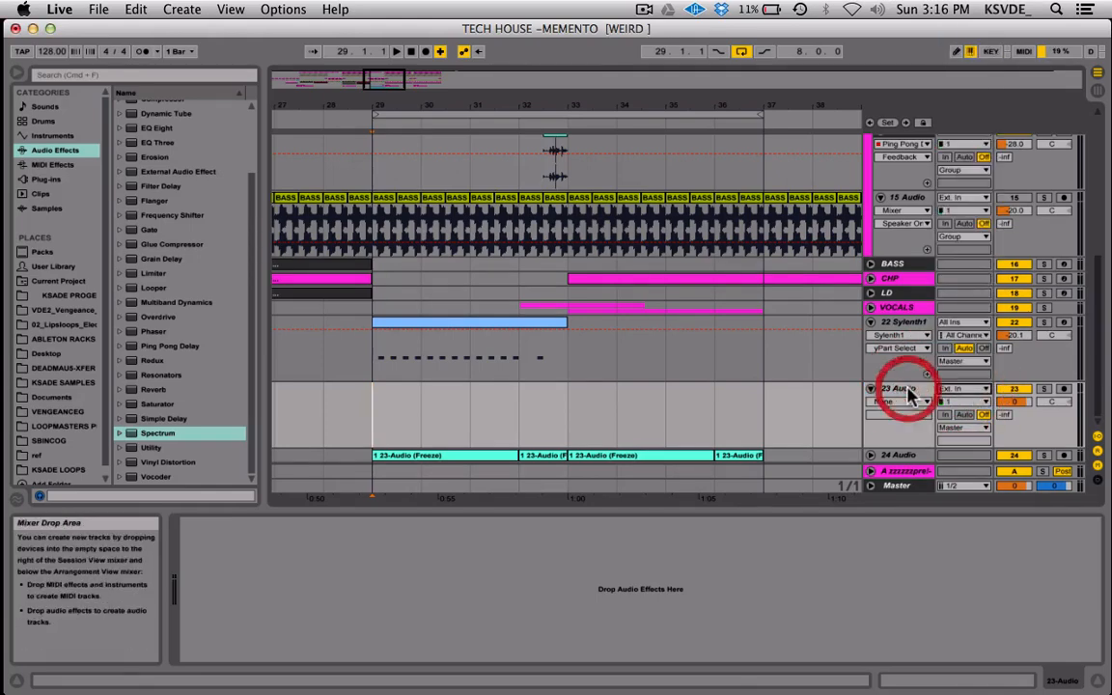
click(965, 388)
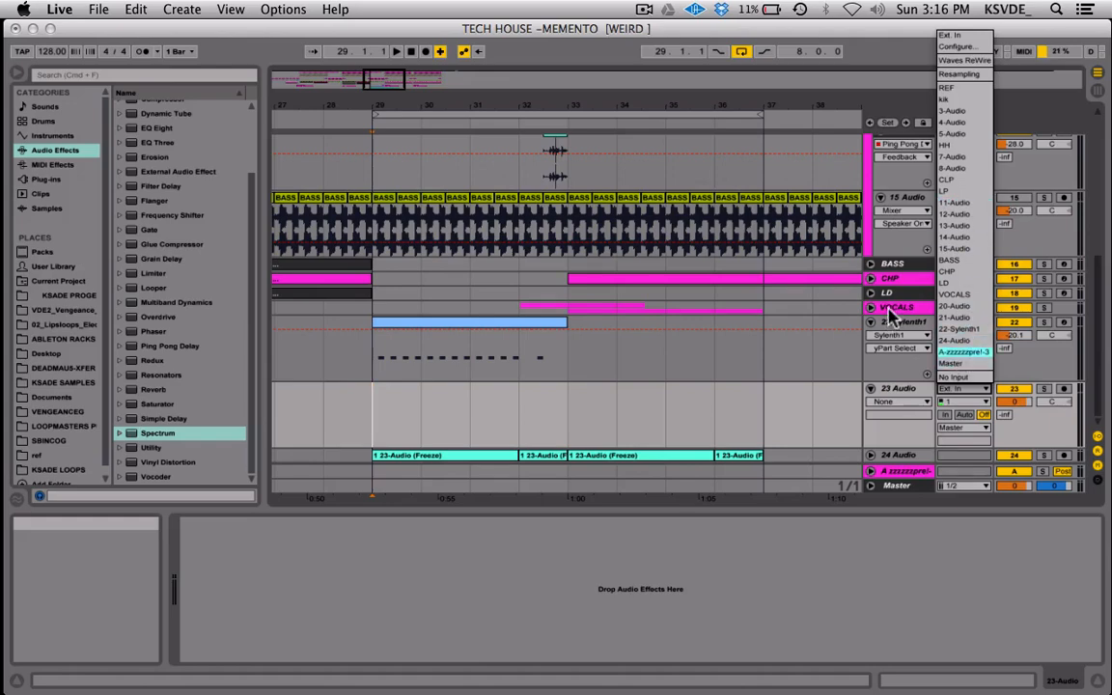
click(984, 332)
click(1006, 390)
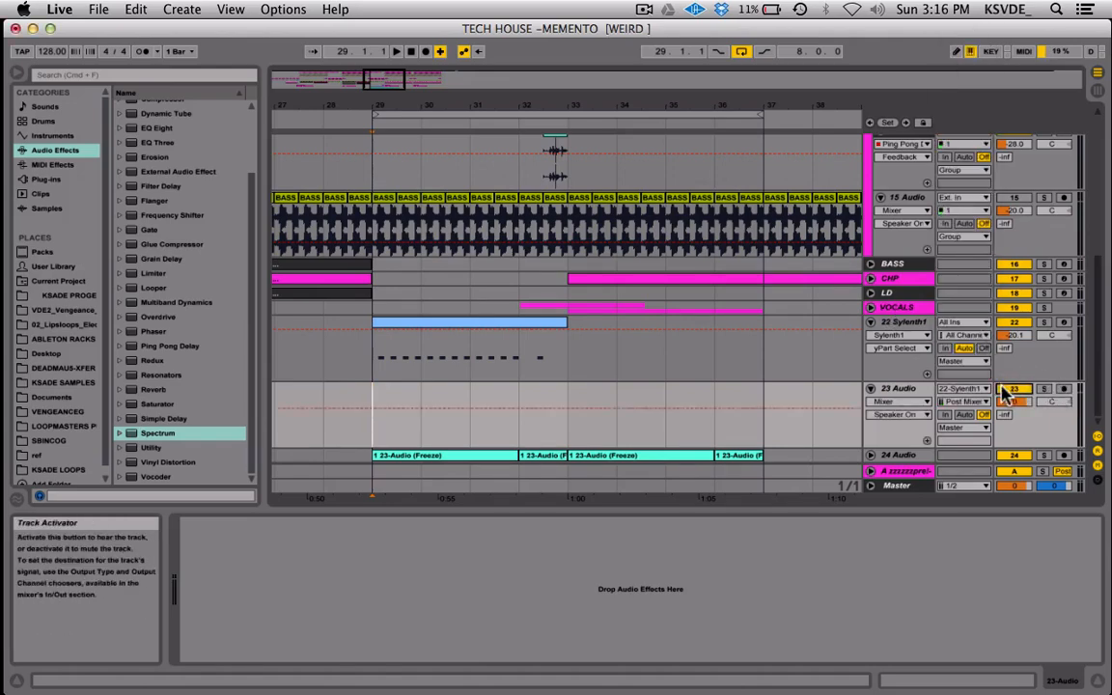
Solo 22 Sylenth1, arm 23 Audio, and record the synth's output onto it from bar 29 to the end of bar 32.
click(1044, 322)
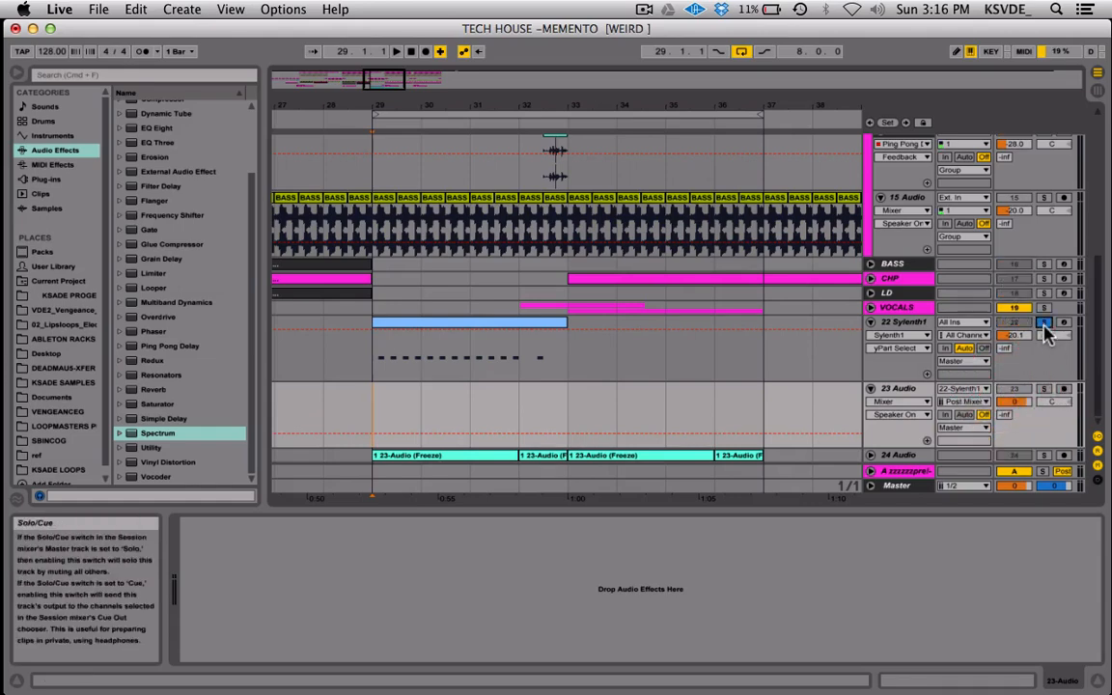
click(1064, 389)
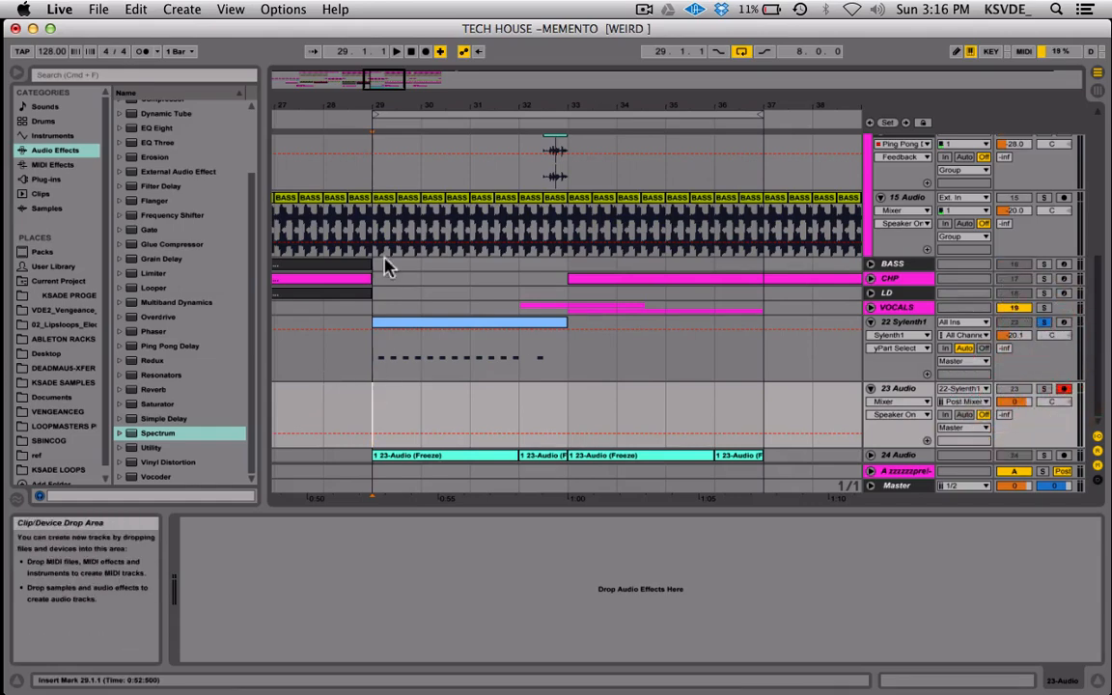
click(424, 52)
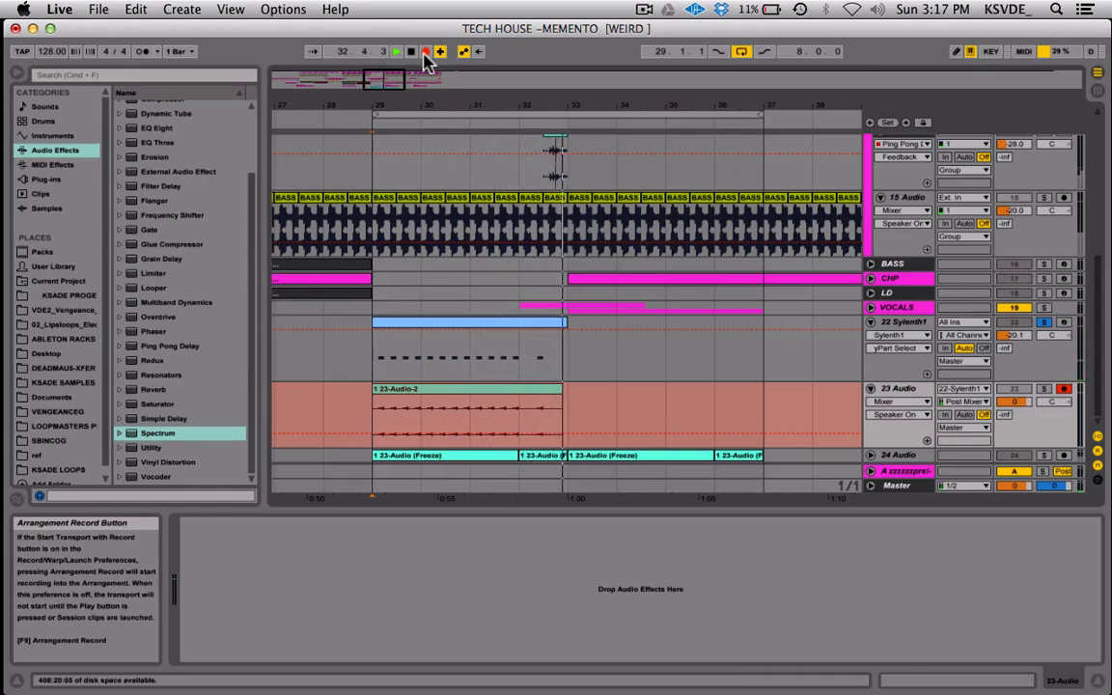
key(space)
click(562, 389)
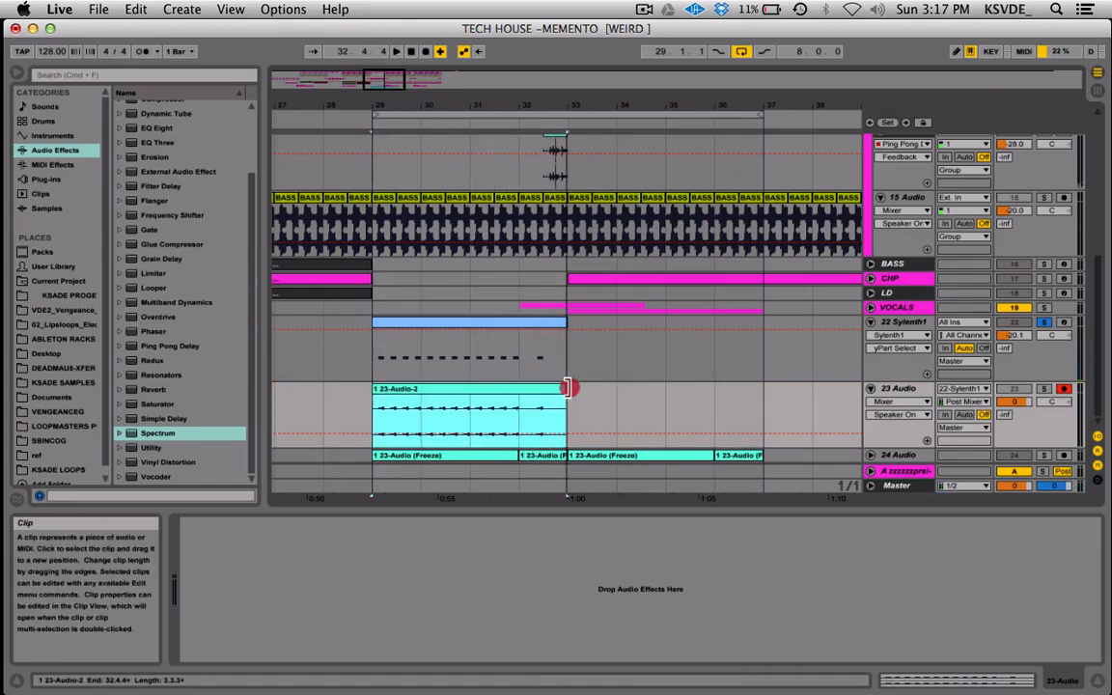
Delete the section from bar 32 to bar 33 on both the 22 Sylenth1 and 23 Audio tracks.
drag(530, 360, 586, 373)
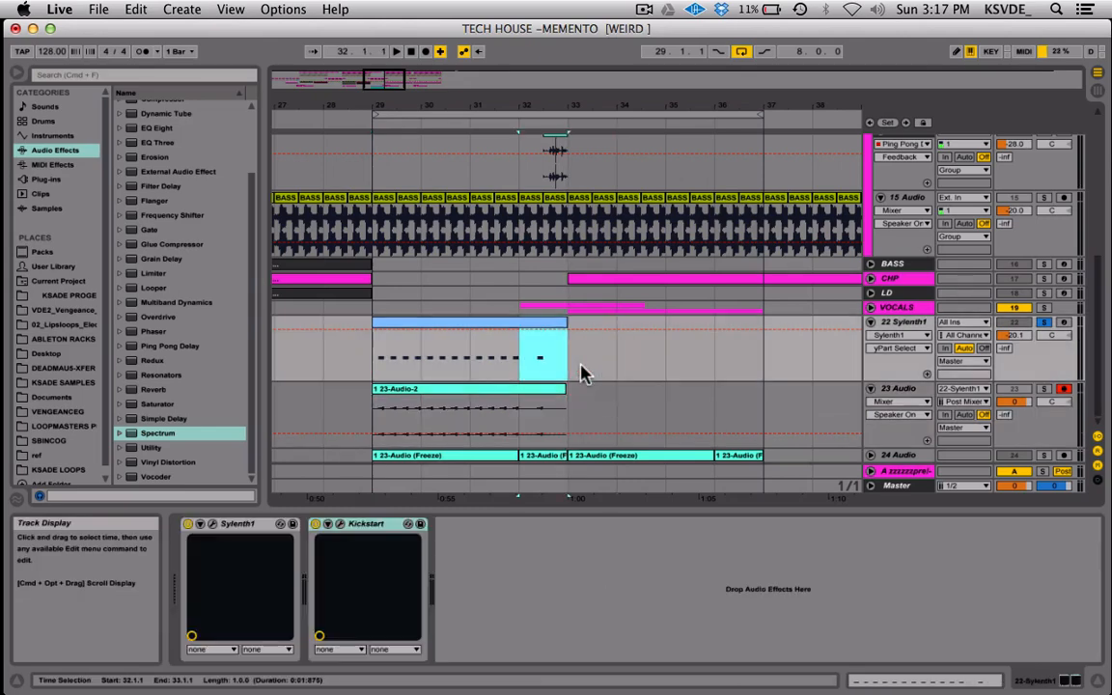
drag(522, 417, 582, 415)
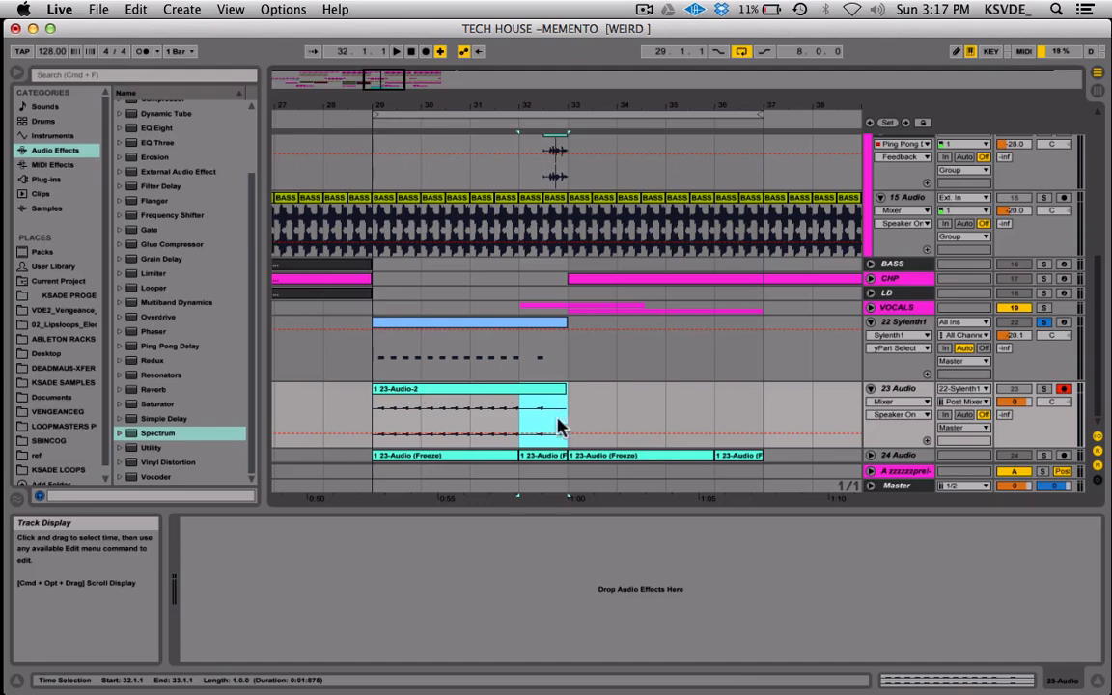
drag(575, 414, 526, 340)
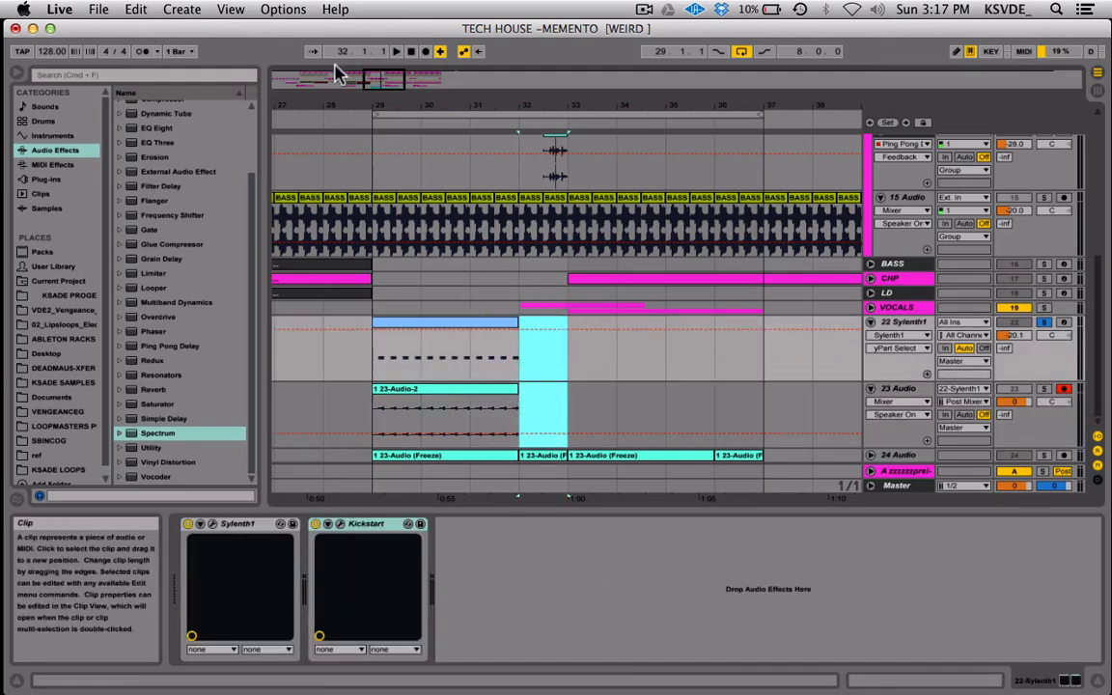
Reverse the recorded 23-Audio-2 clip on the 23 Audio track.
drag(379, 79, 379, 108)
scroll(596, 390, left, 10)
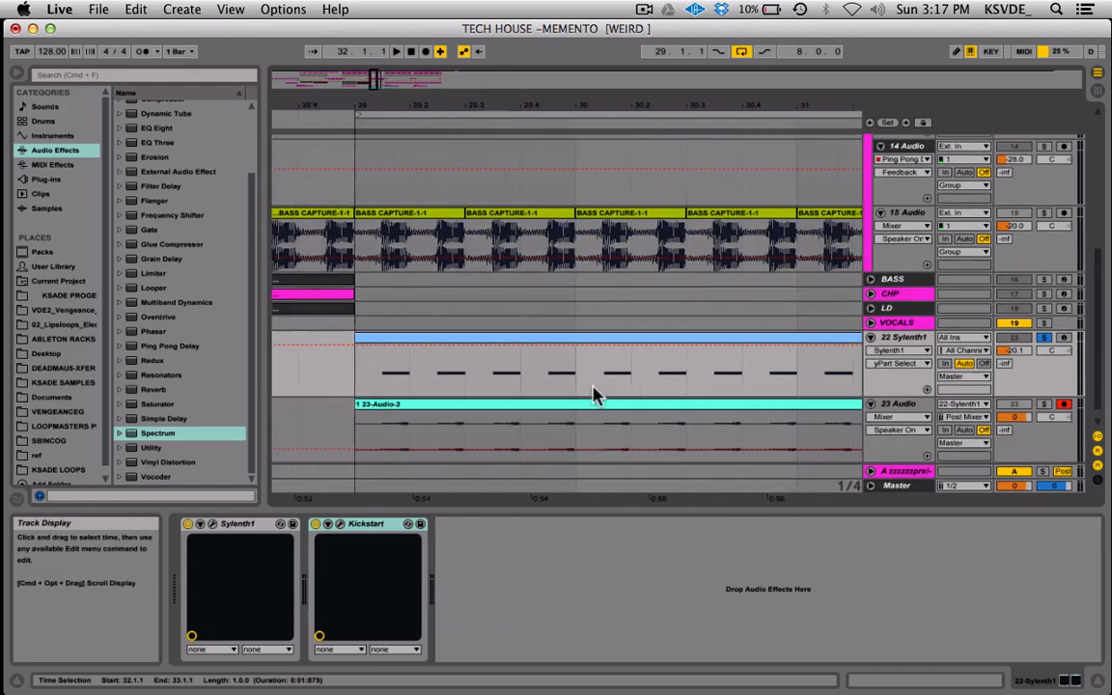
double_click(548, 413)
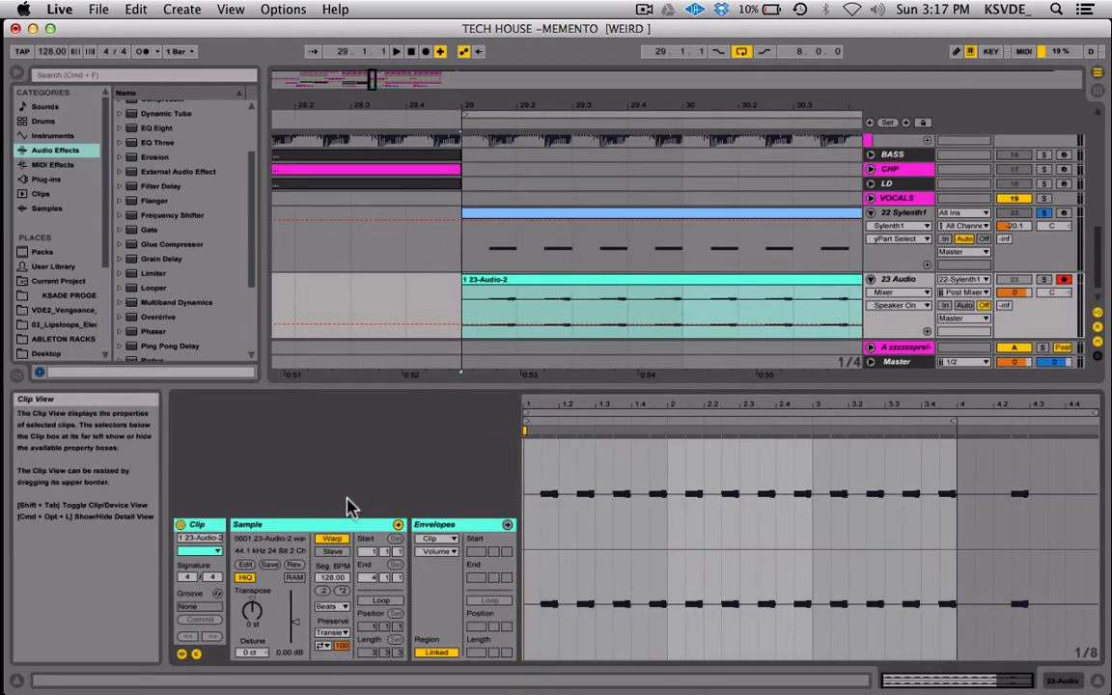
click(294, 566)
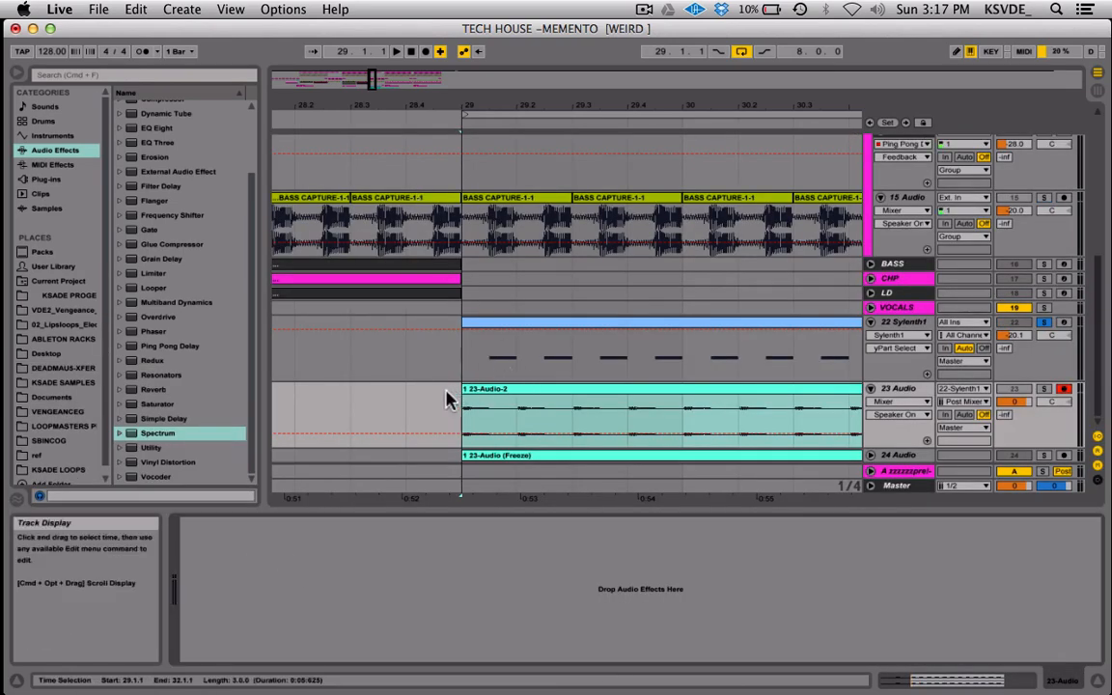
Shift the reversed clip to start at 29.1.3, then extend its front edge back to 29.1.1.
click(504, 391)
mouse_move(506, 393)
mouse_down()
mouse_move(524, 395)
mouse_move(508, 395)
mouse_up()
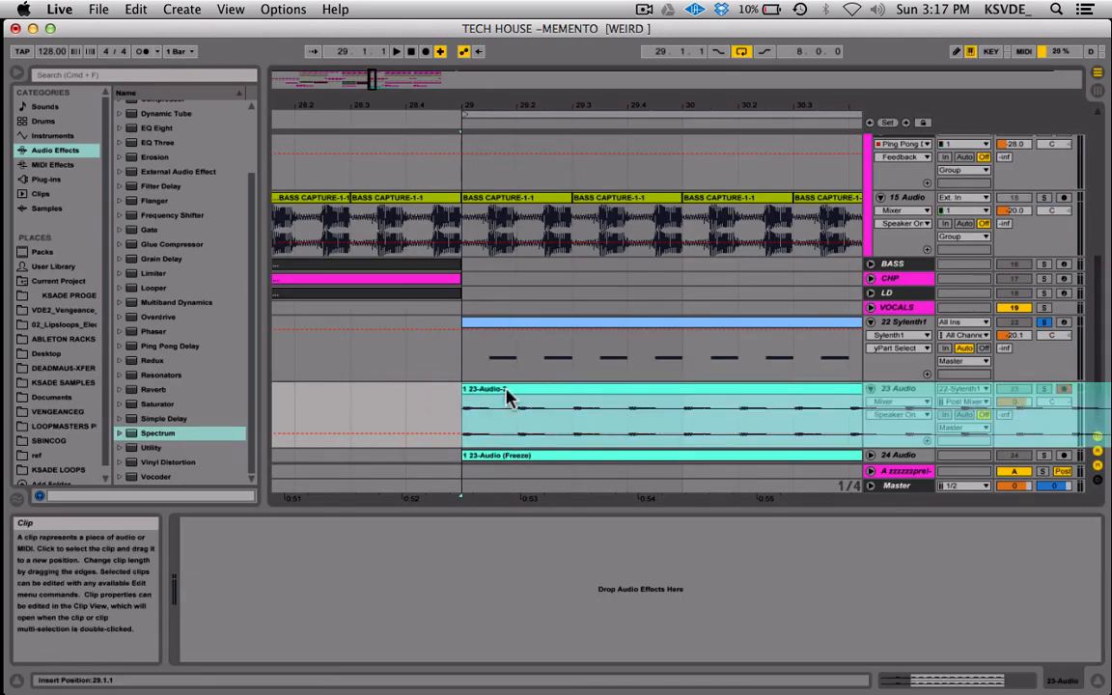
key(super+d)
drag(373, 79, 534, 322)
drag(517, 391, 586, 390)
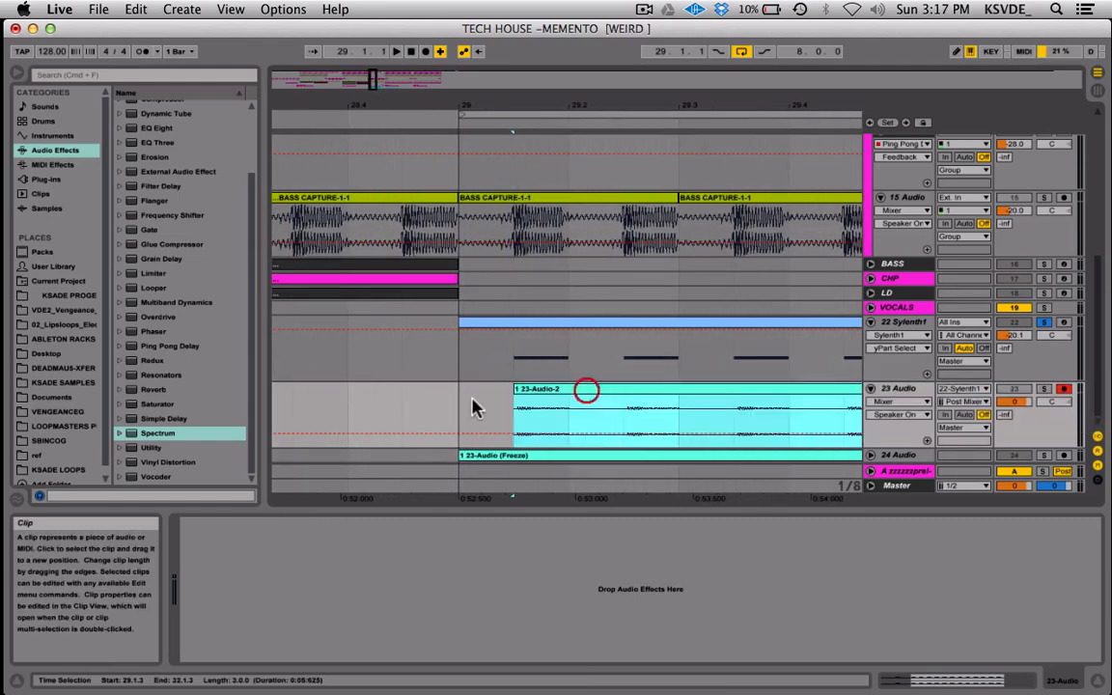
click(472, 402)
drag(518, 390, 470, 389)
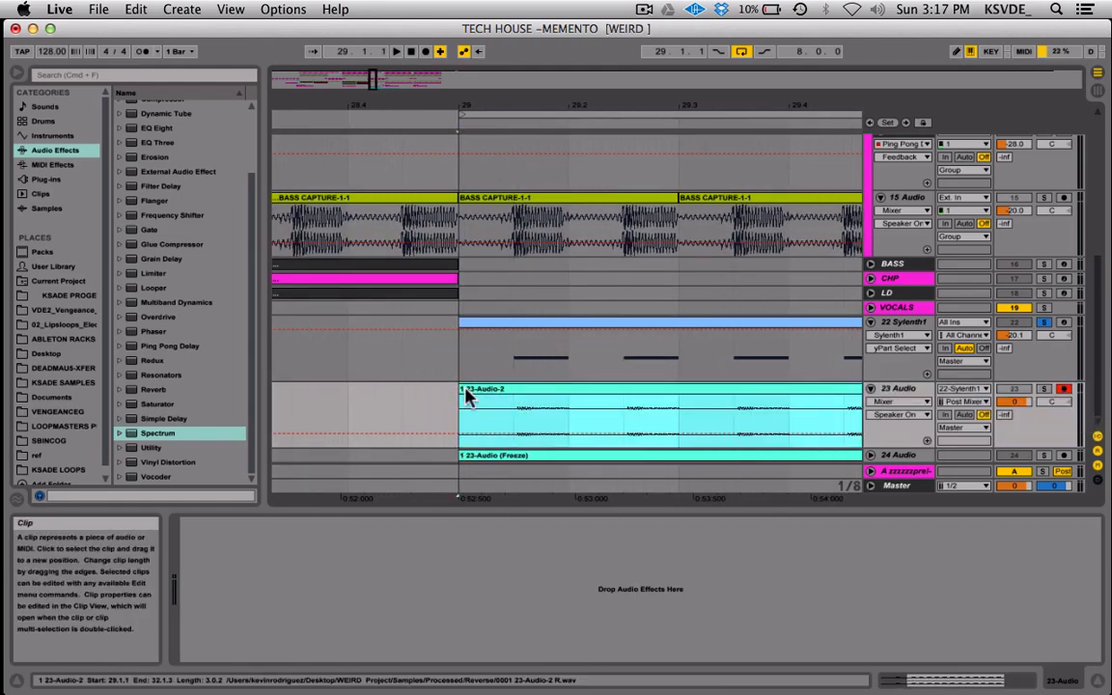
drag(378, 74, 379, 81)
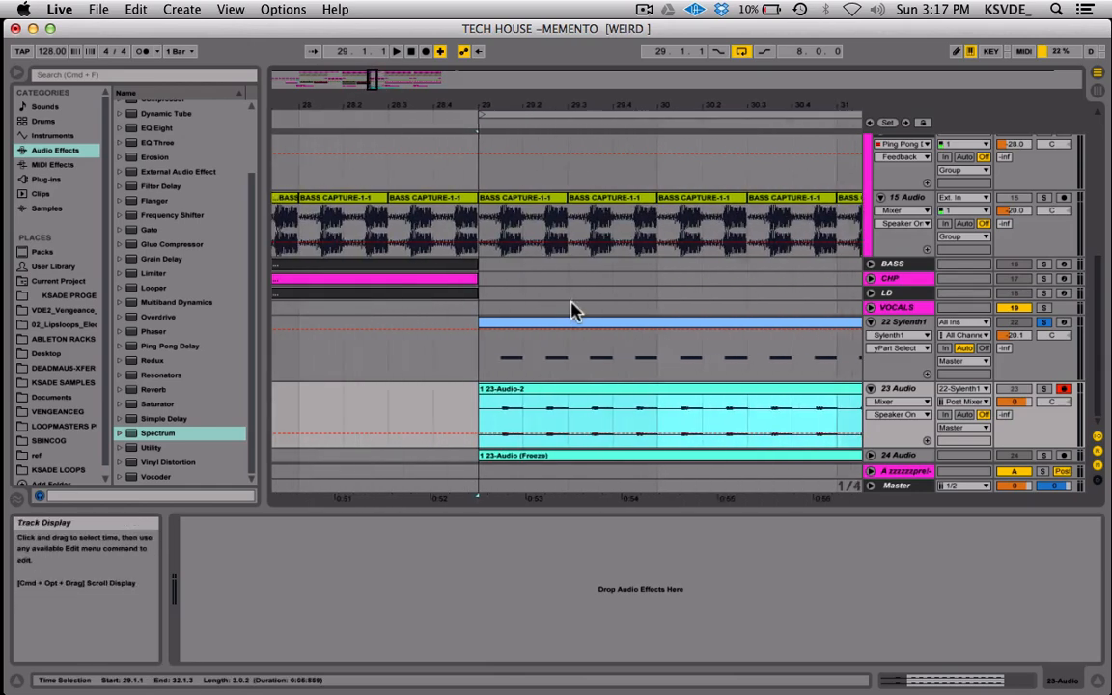
Unsolo the 22 Sylenth1 track and review the curve and mix in its Kickstart plug-in.
click(1043, 322)
click(907, 326)
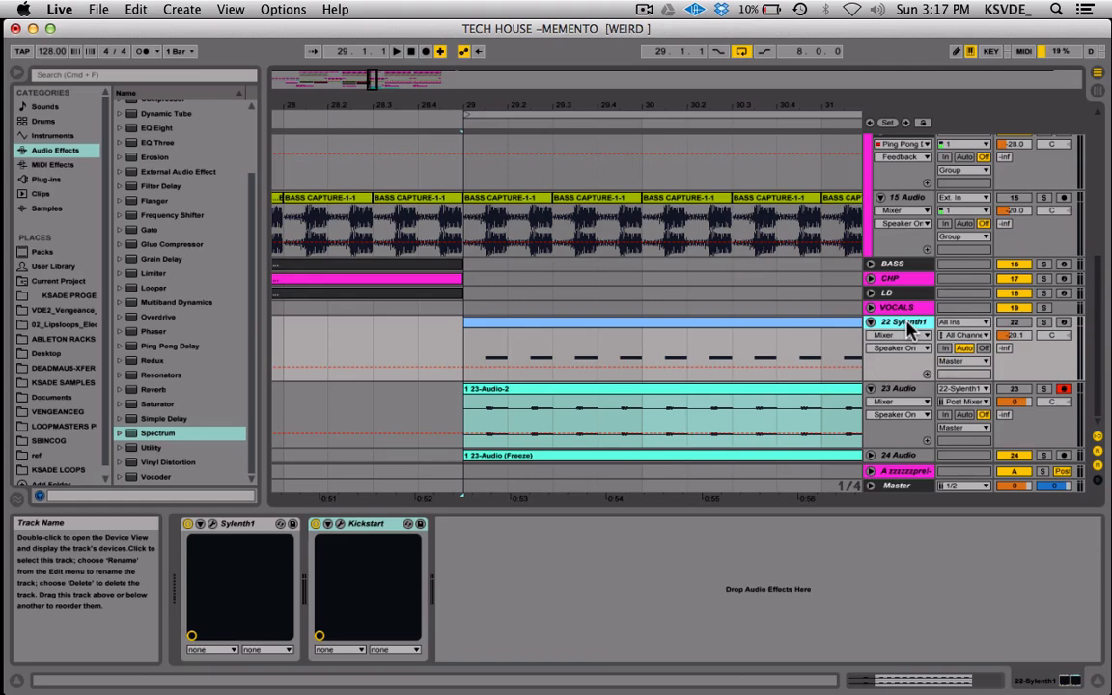
click(327, 523)
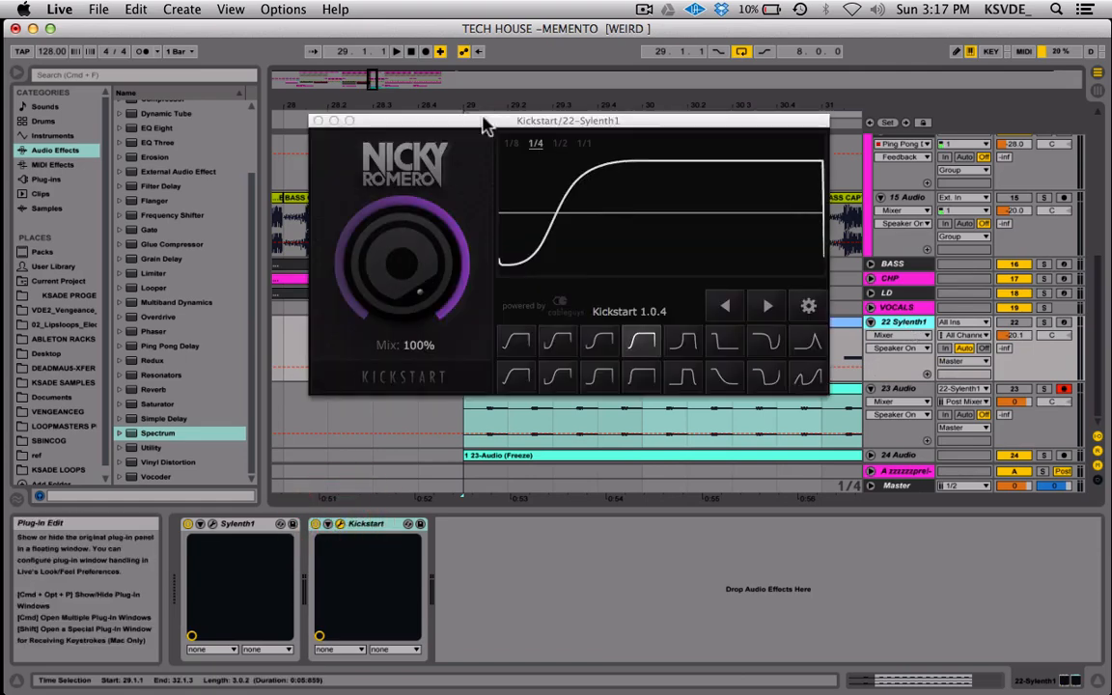
drag(577, 121, 565, 191)
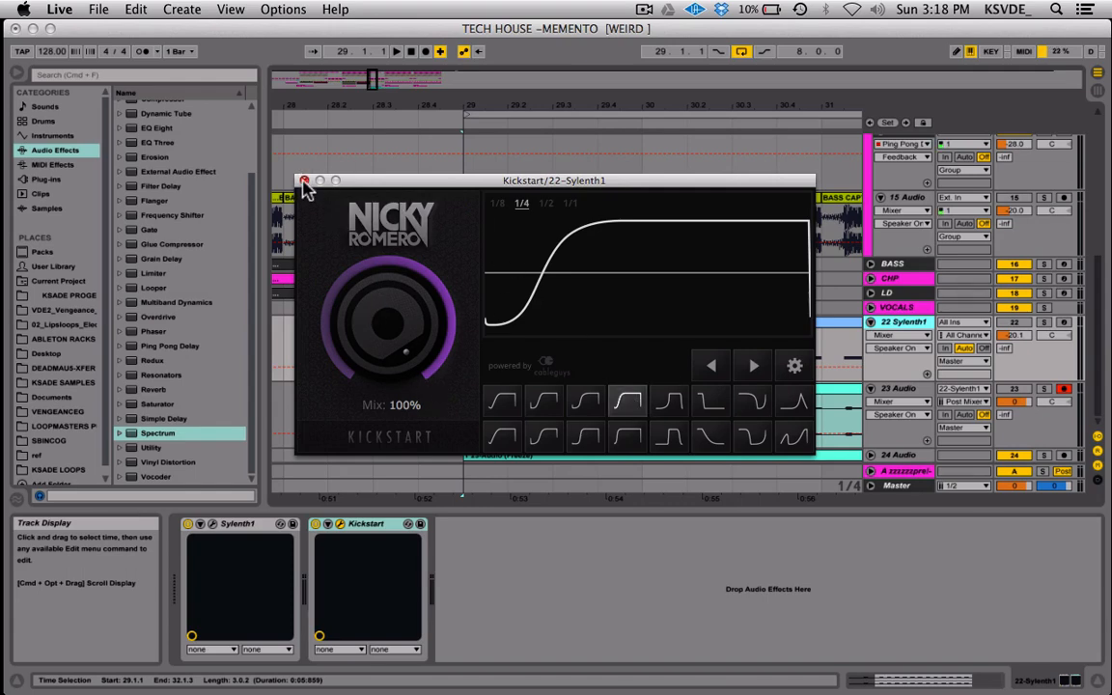
click(305, 180)
Delete the 22 Sylenth1 track, keeping the reversed audio recording.
scroll(552, 360, right, 3)
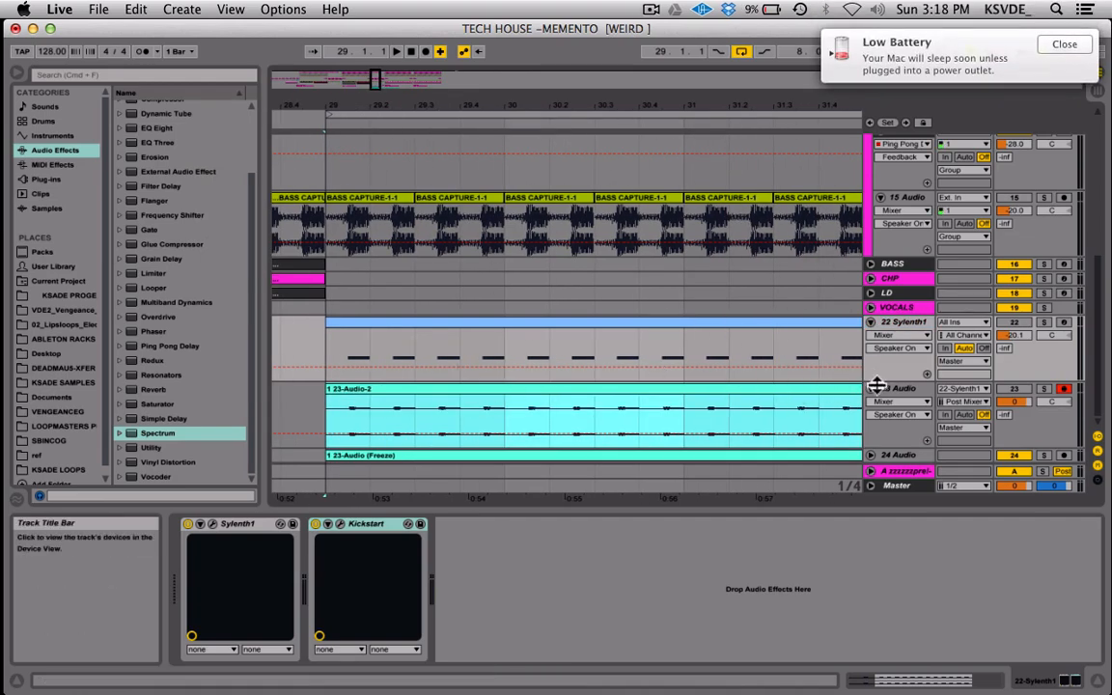
click(904, 325)
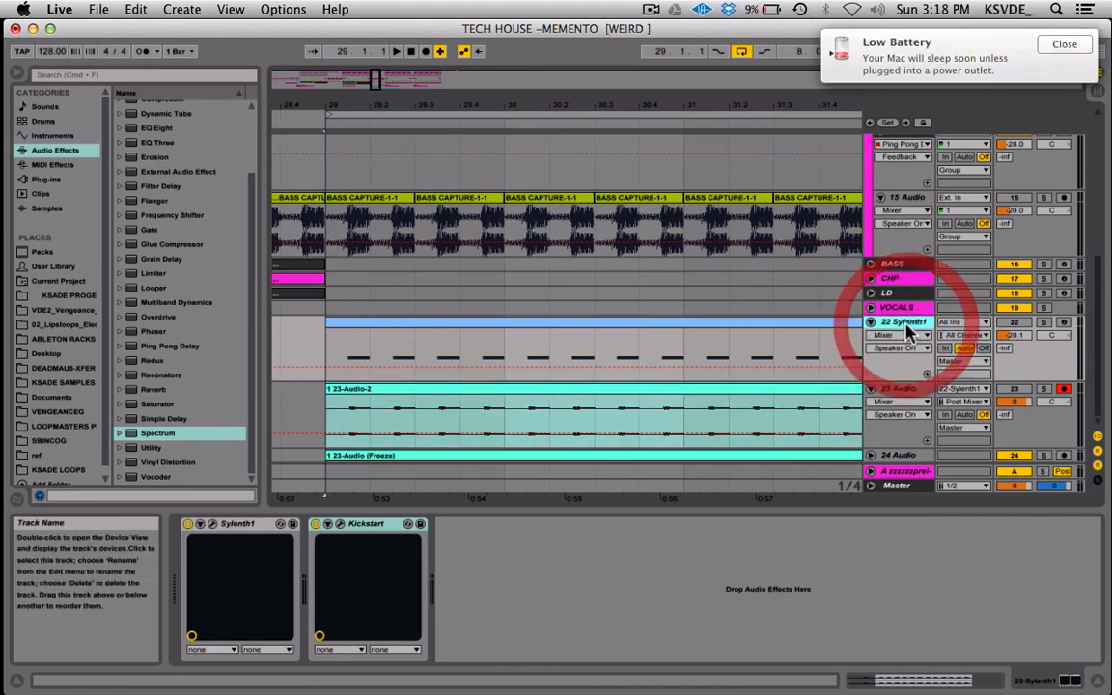
key(Delete)
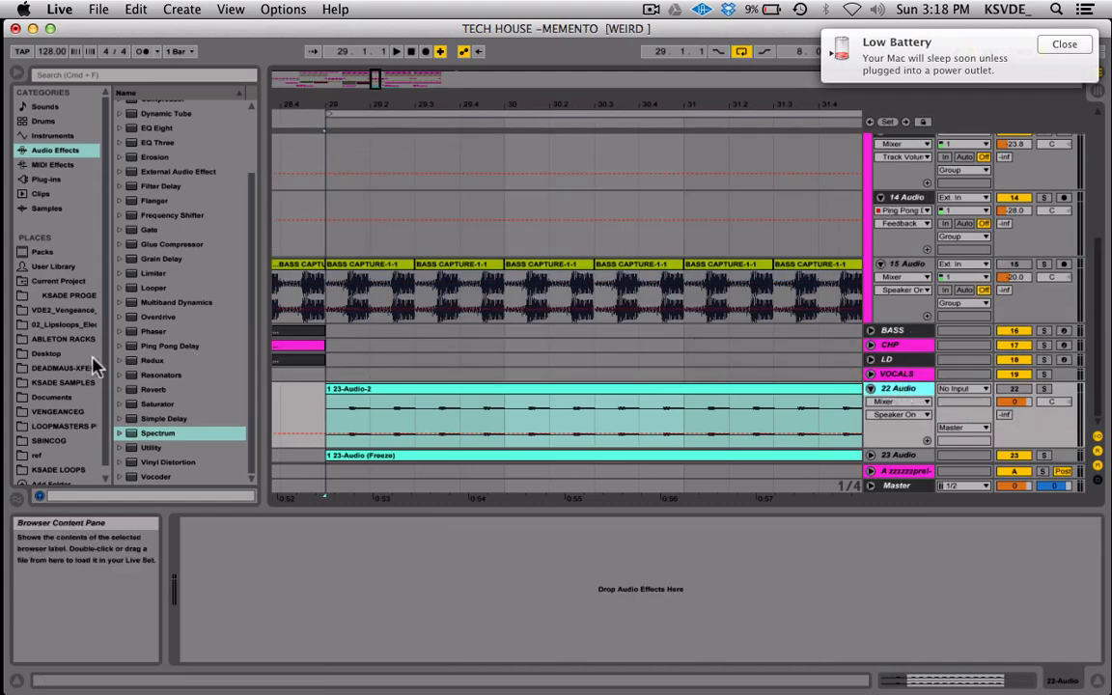
Load the TECH BASS-SYLENTH104 rack from the ABLETON RACKS folder onto the 22 Audio track and close its plug-in windows.
click(63, 339)
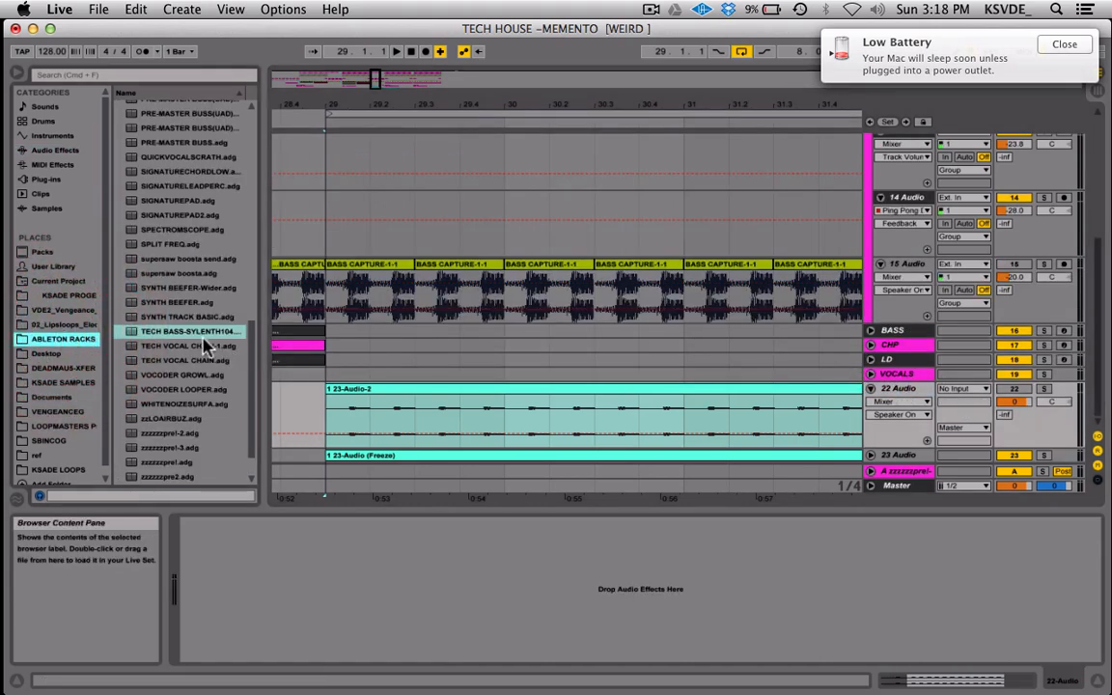
click(196, 333)
drag(196, 333, 303, 625)
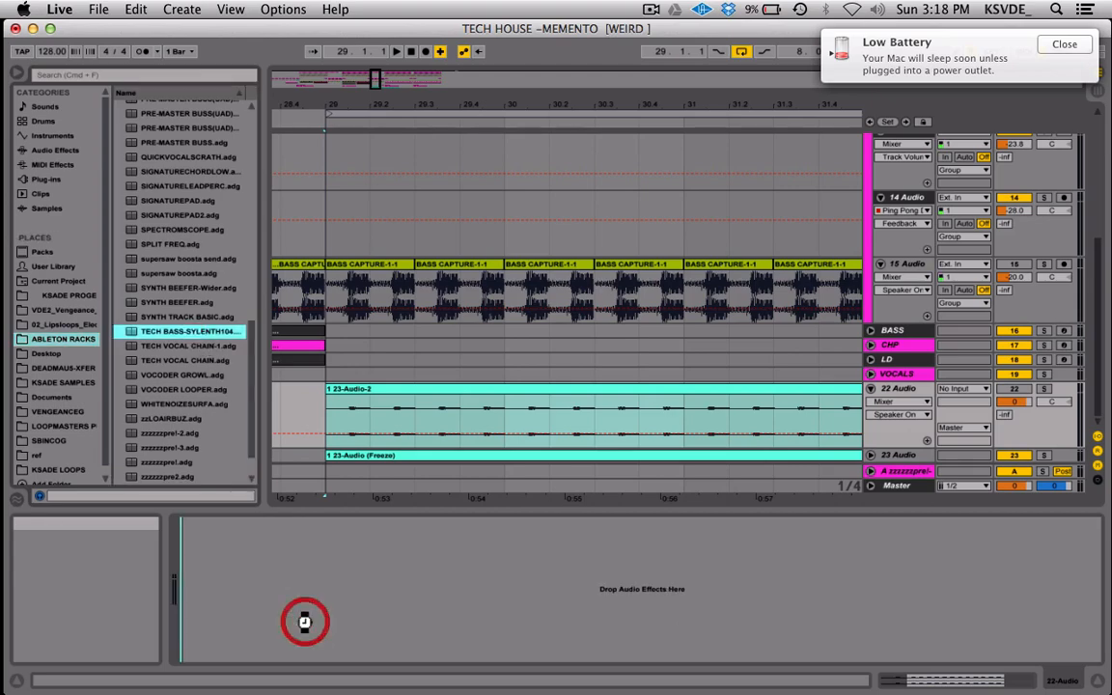
click(322, 159)
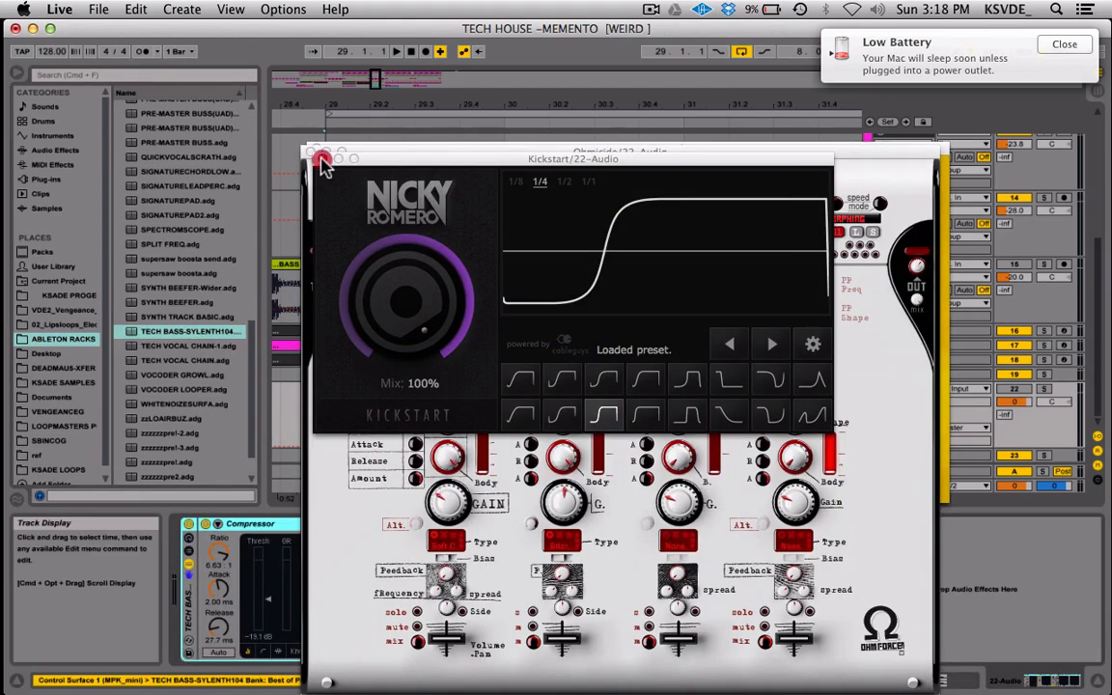
click(309, 152)
click(316, 150)
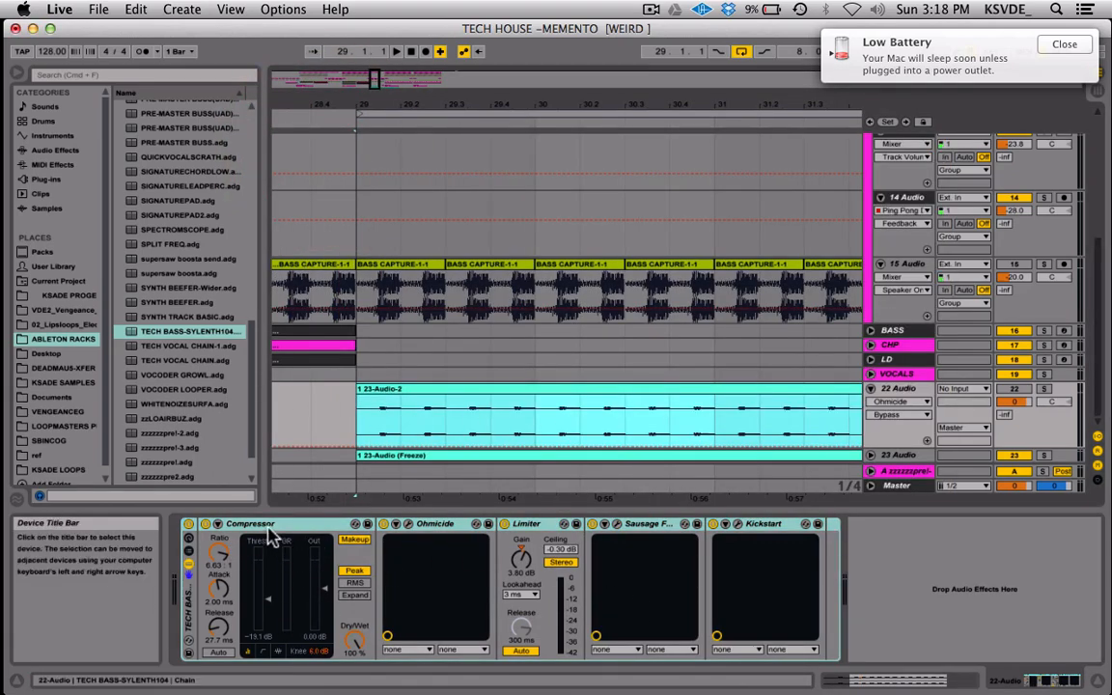
Examine the rack's Compressor settings, the Ohmicide device and the Limiter settings on the 22 Audio track.
click(272, 531)
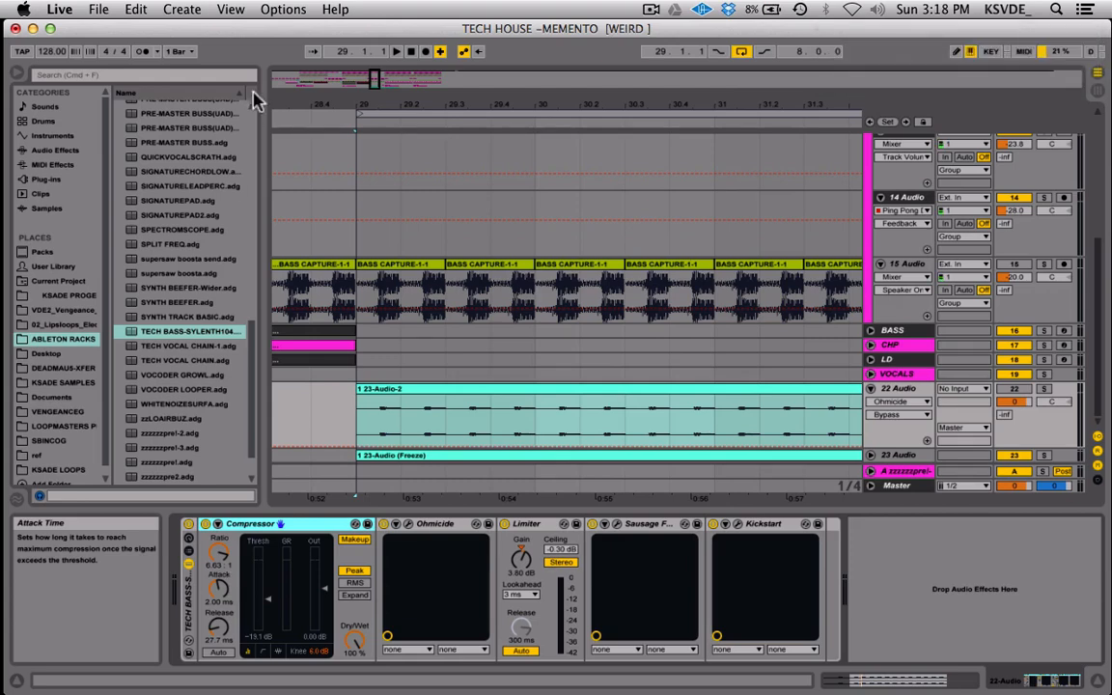
scroll(416, 357, right, 3)
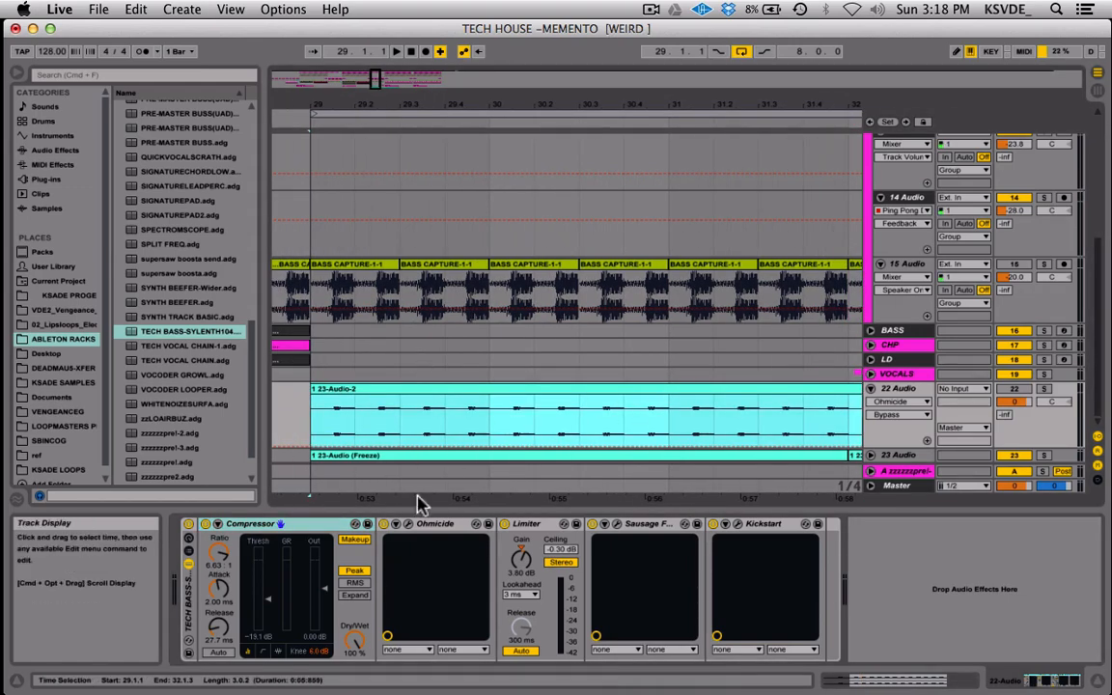
click(319, 524)
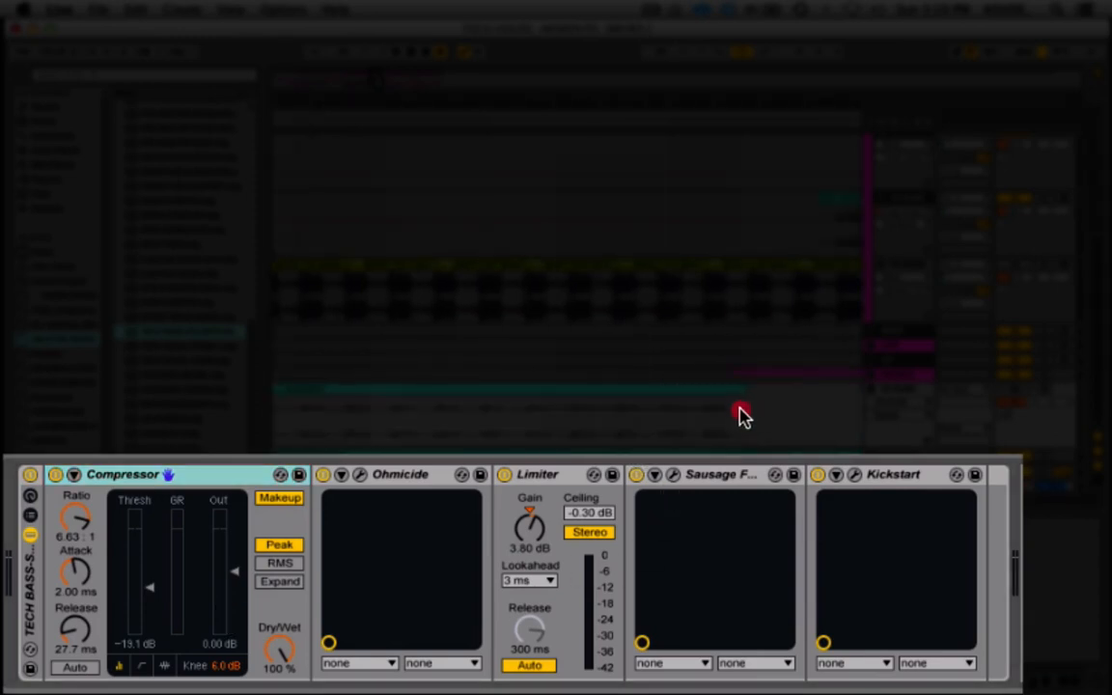
click(724, 412)
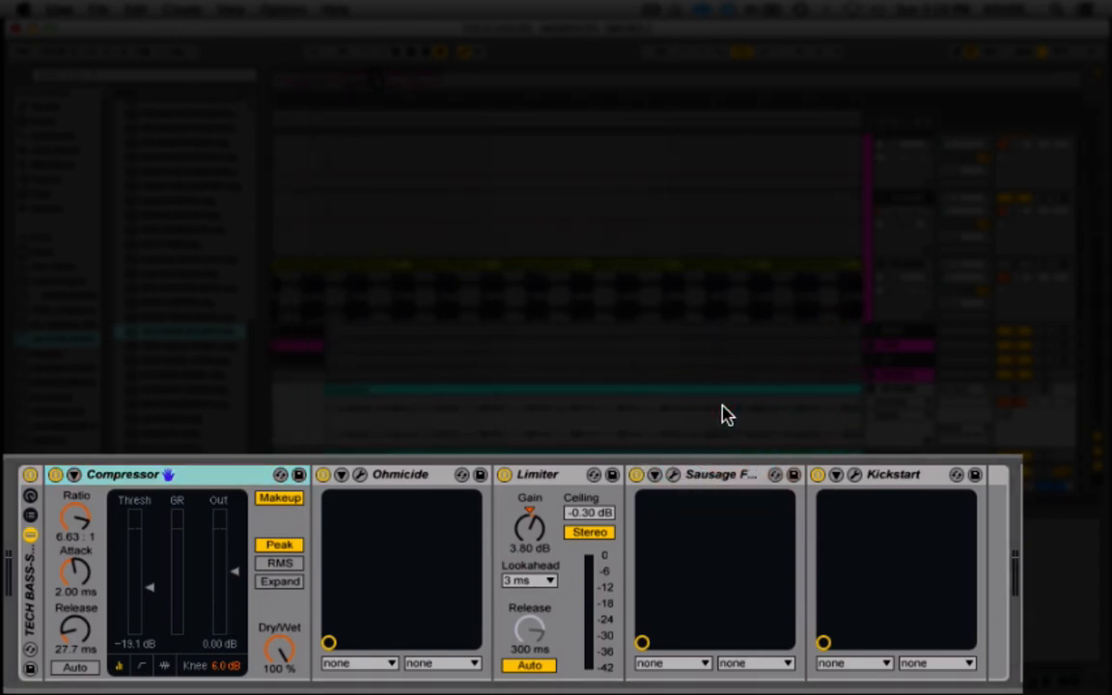
click(383, 479)
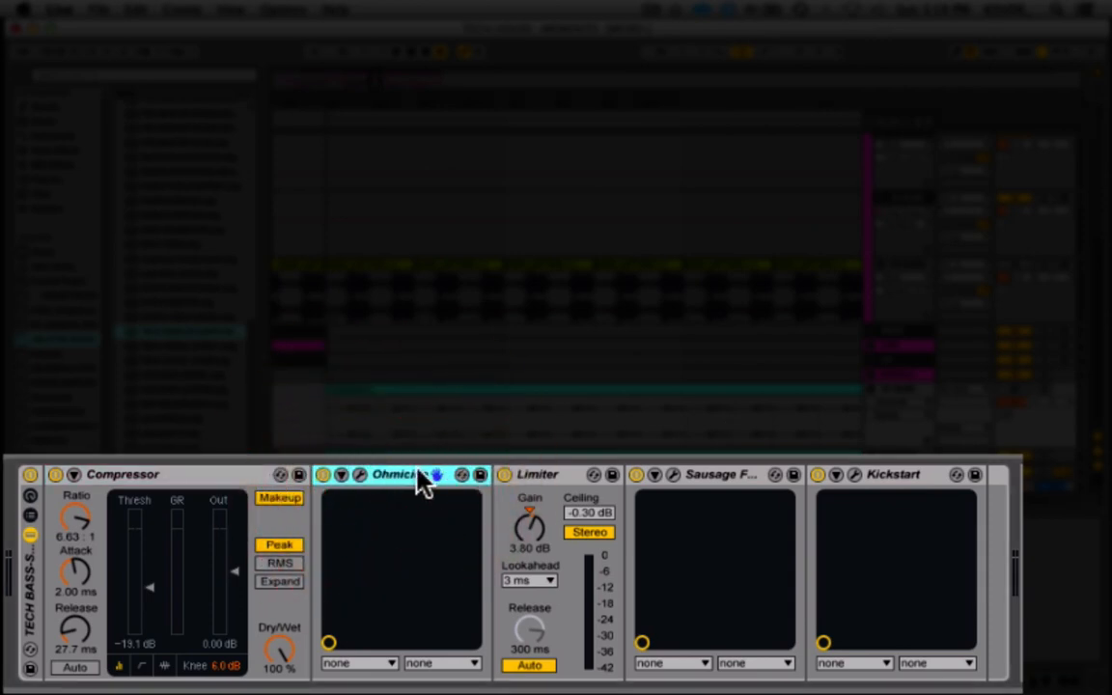
click(565, 485)
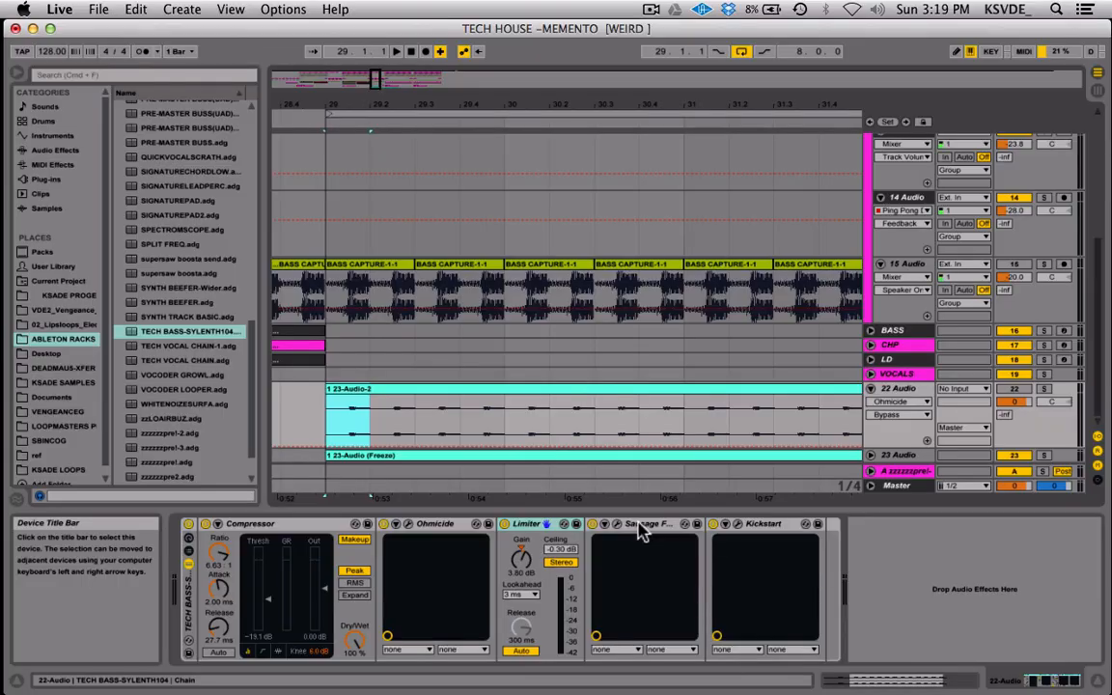
Inspect Sausage Fattener's Fatness, Color and Gain controls and the Tighter sidechain curve in Kickstart on 22 Audio.
click(640, 526)
click(616, 524)
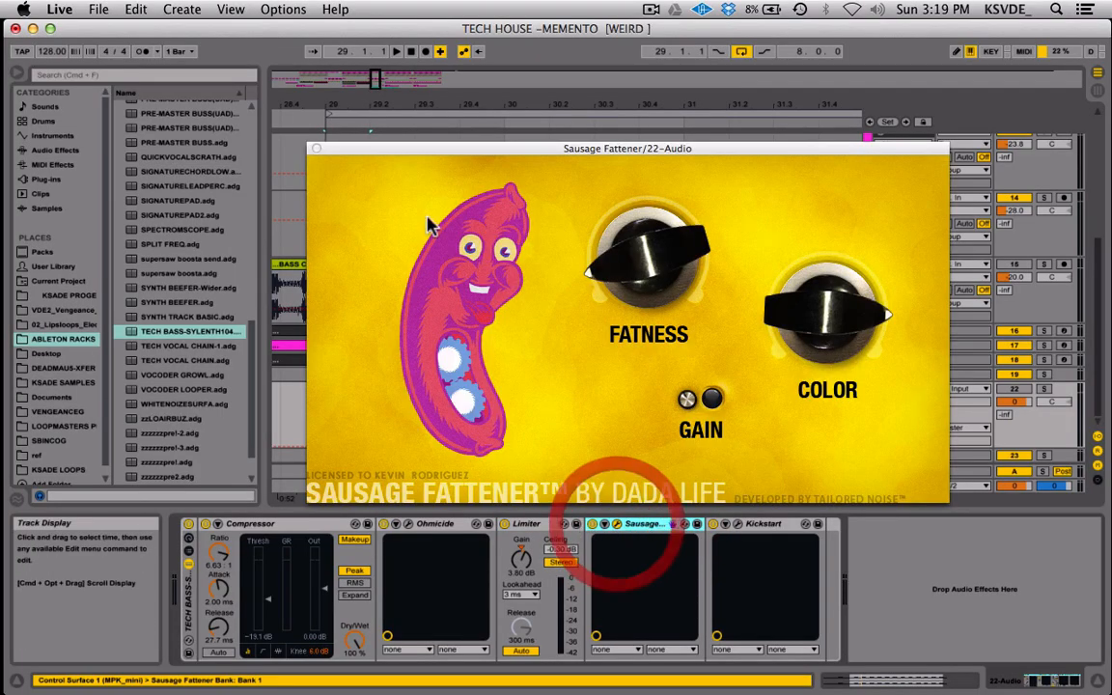
drag(640, 153, 541, 143)
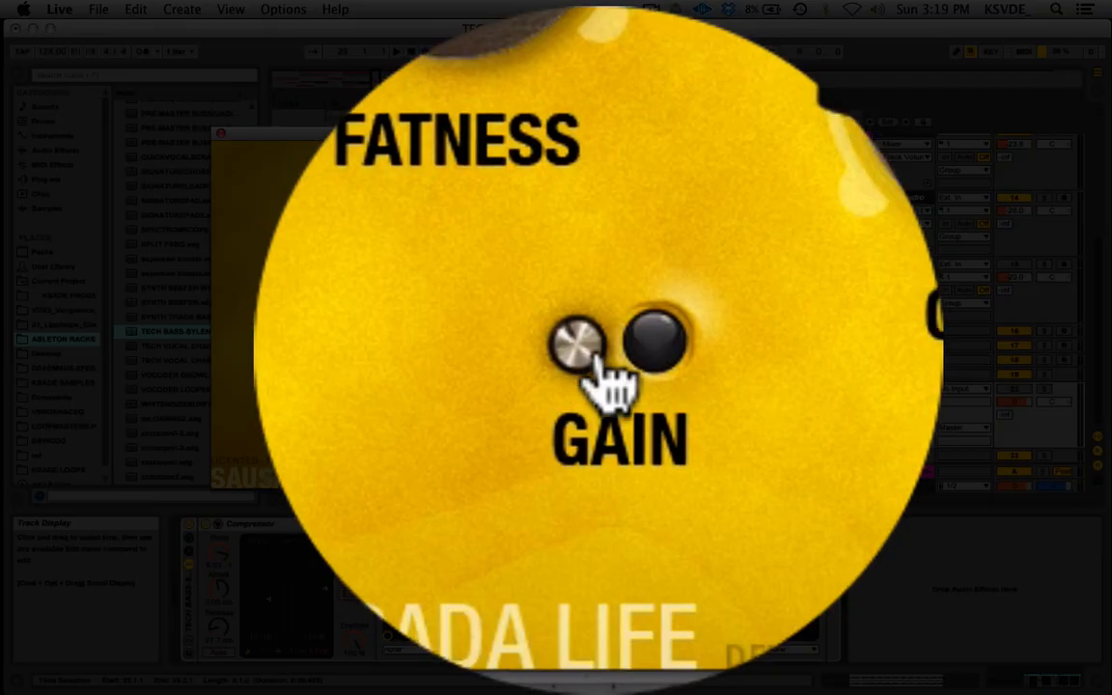
click(593, 389)
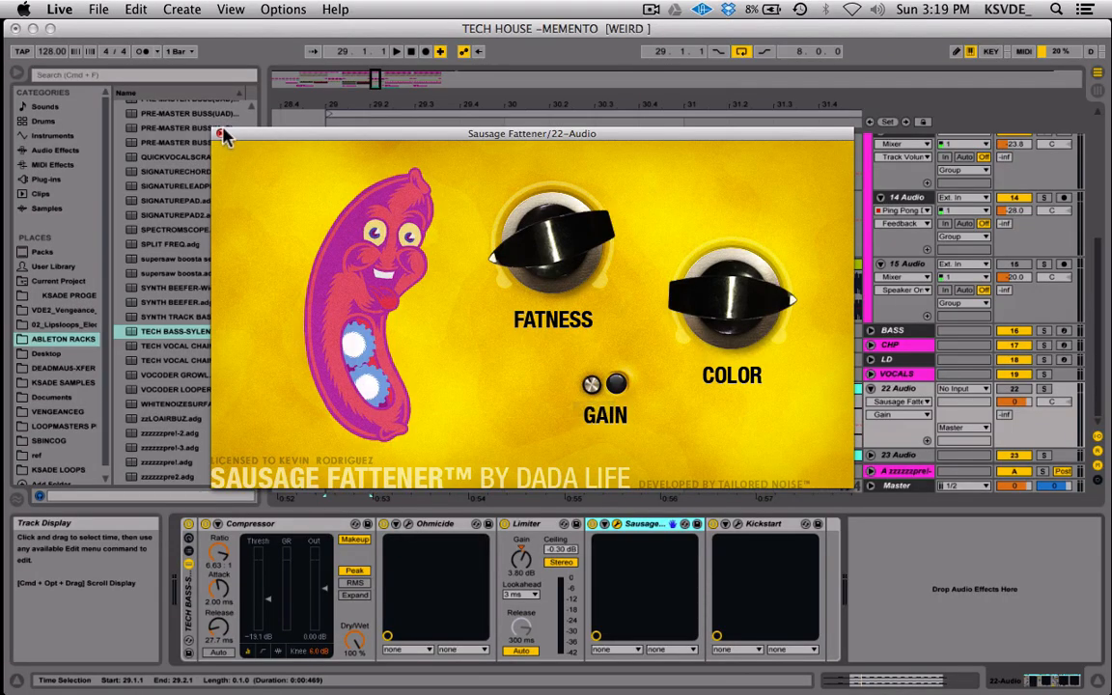
click(198, 121)
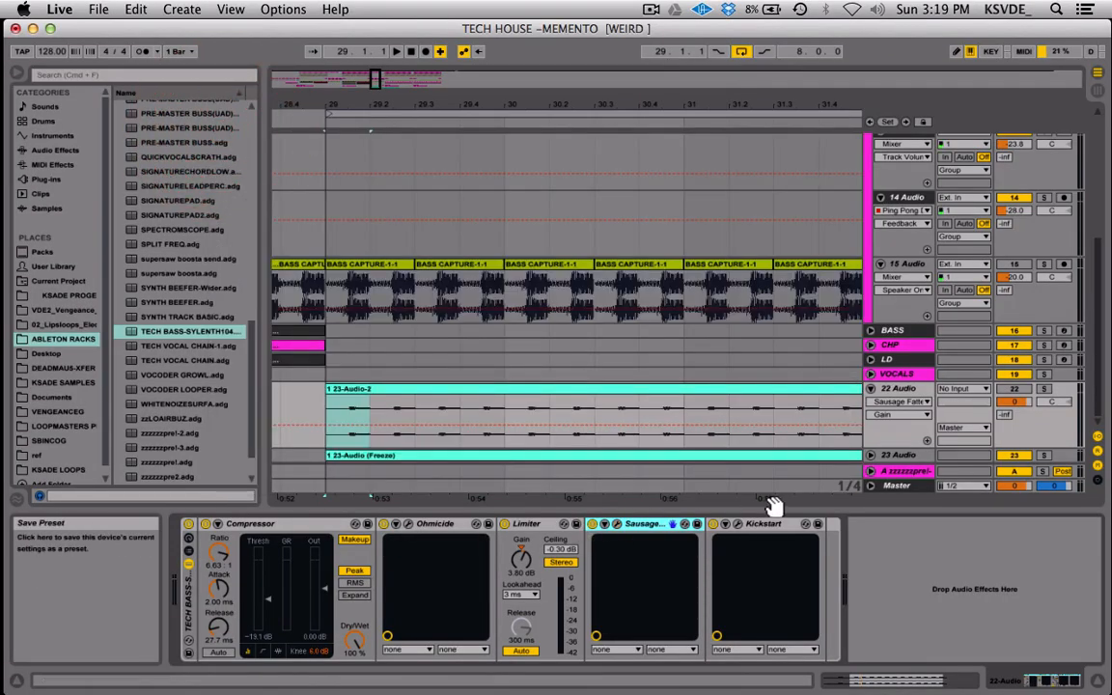
click(739, 524)
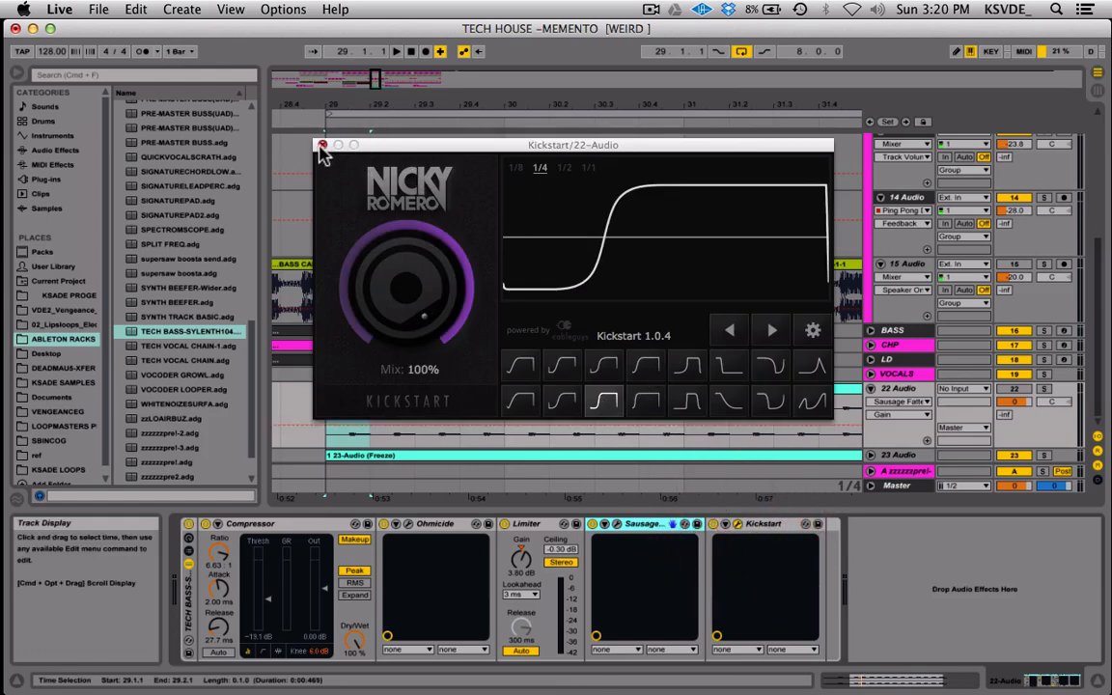
click(607, 399)
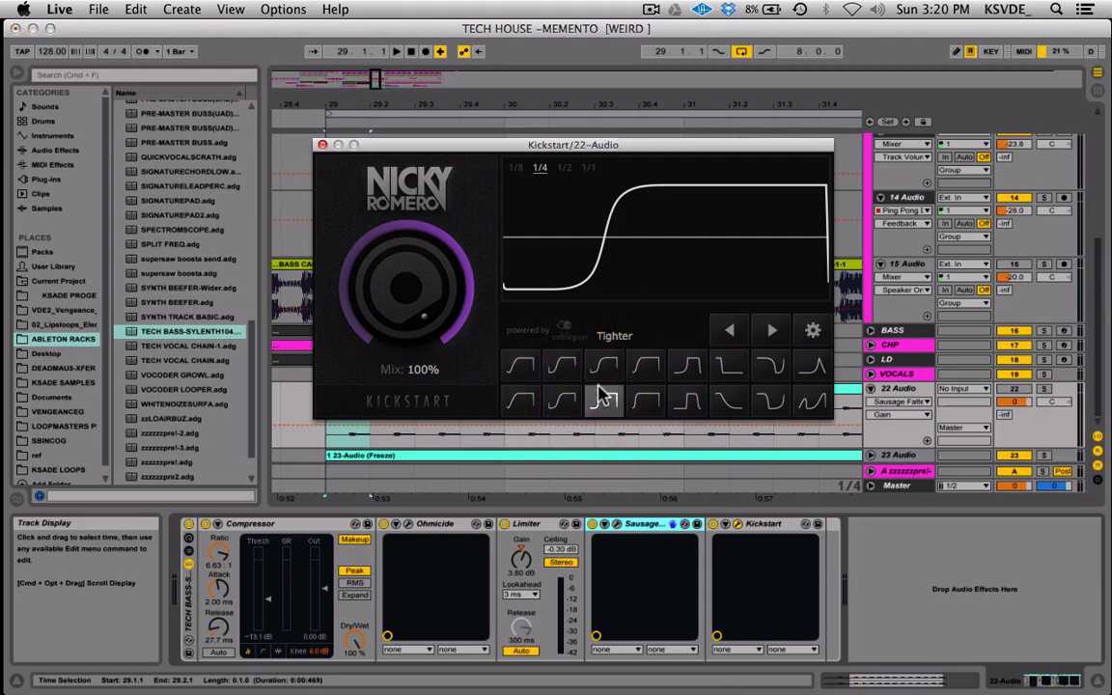
Open Ohmicide on the 22 Audio track and examine the upper frequency limits of bands 1 and 2.
click(407, 524)
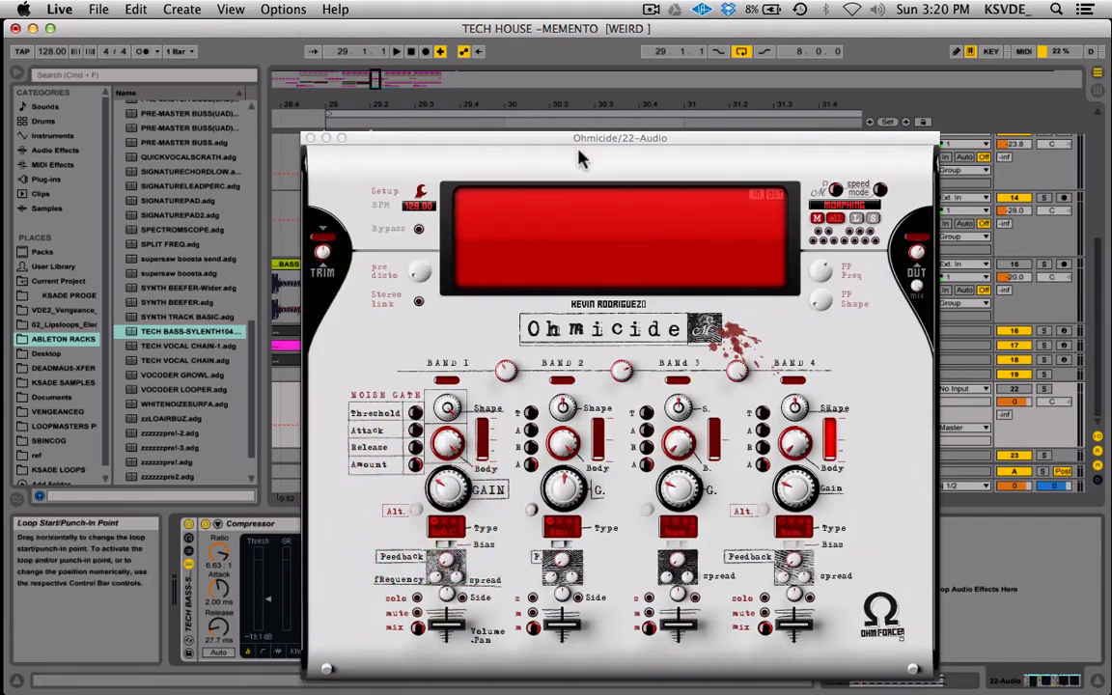
drag(578, 139, 443, 86)
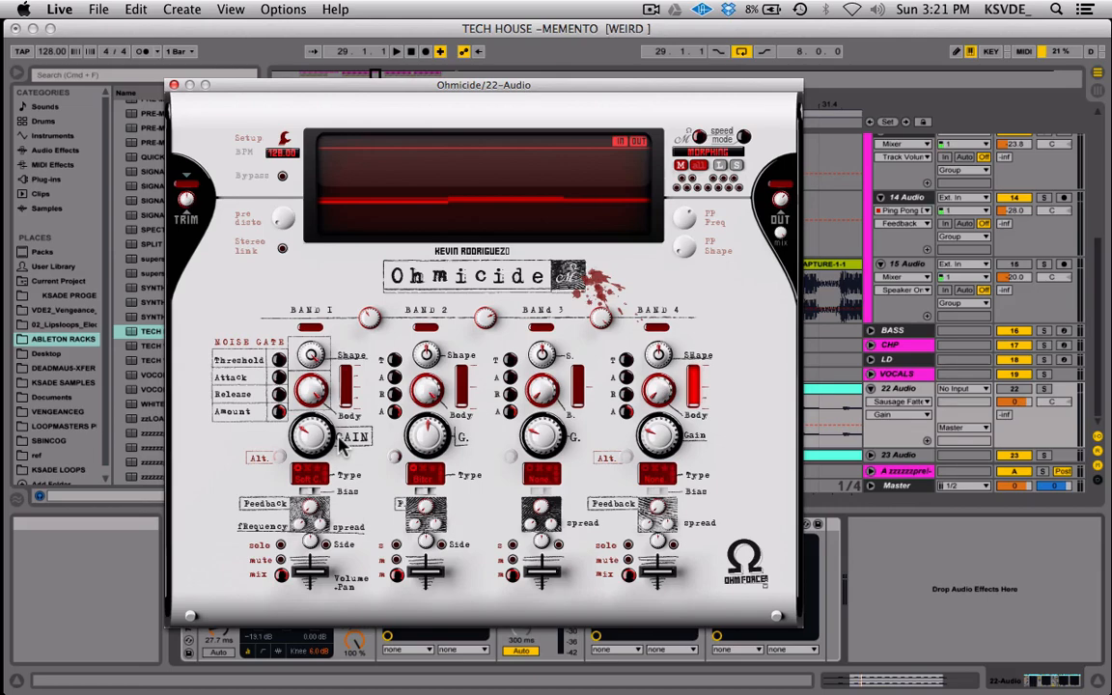
drag(494, 85, 522, 89)
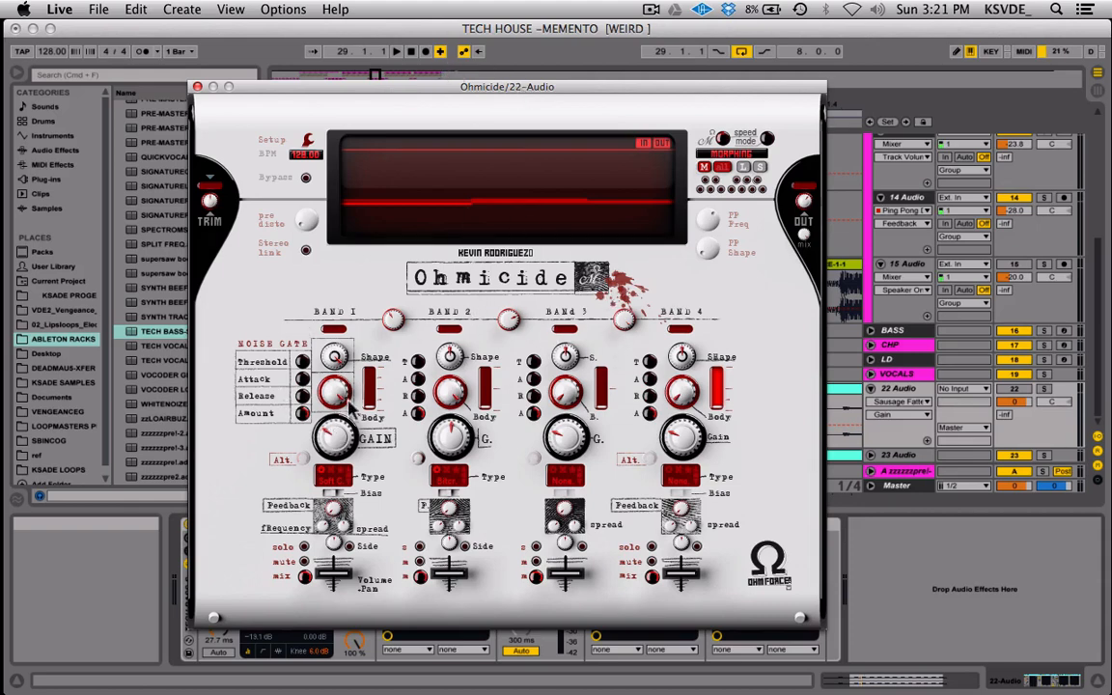
mouse_move(396, 323)
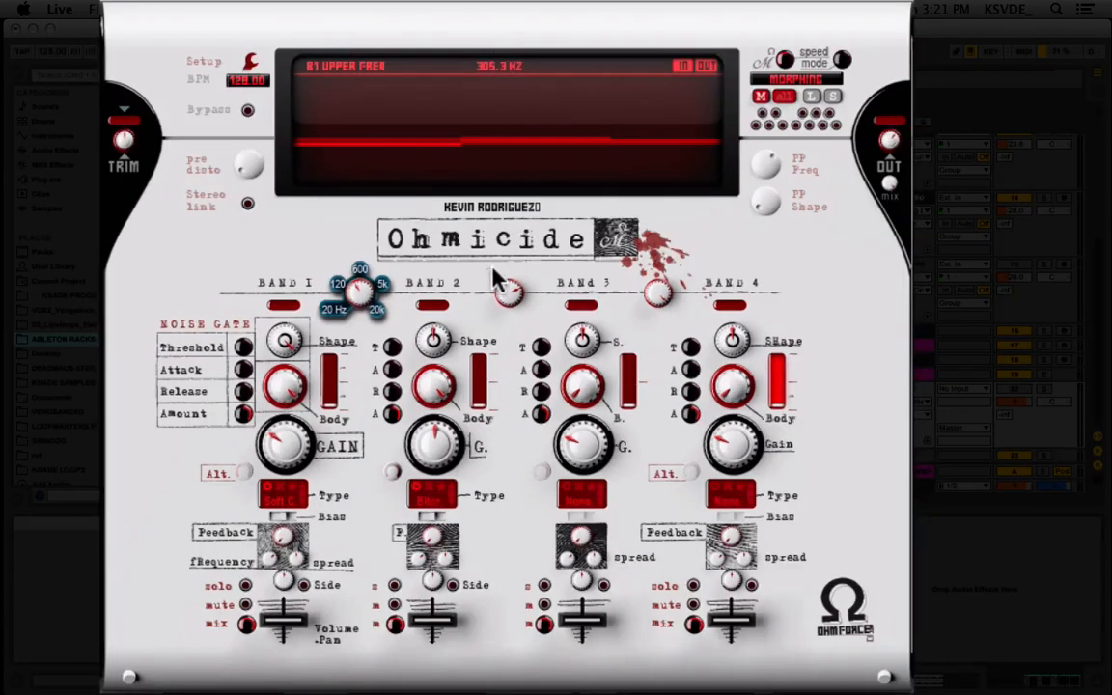
mouse_move(513, 324)
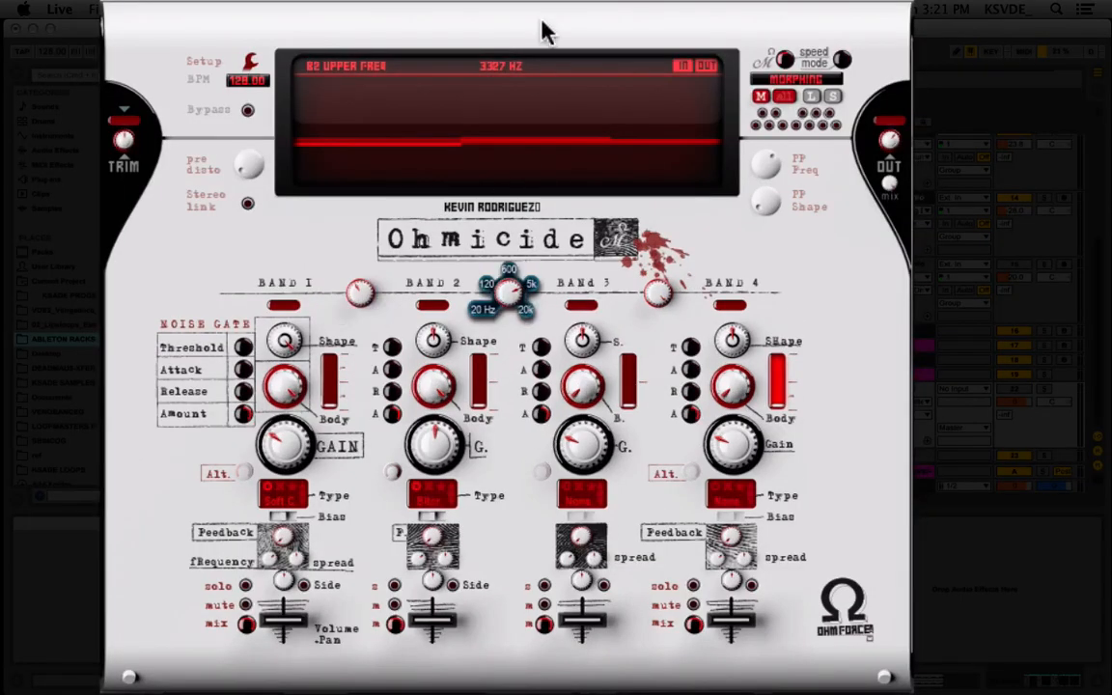
Inspect the Shape, Body, Gain and distortion Type settings of Ohmicide's band 1.
click(340, 244)
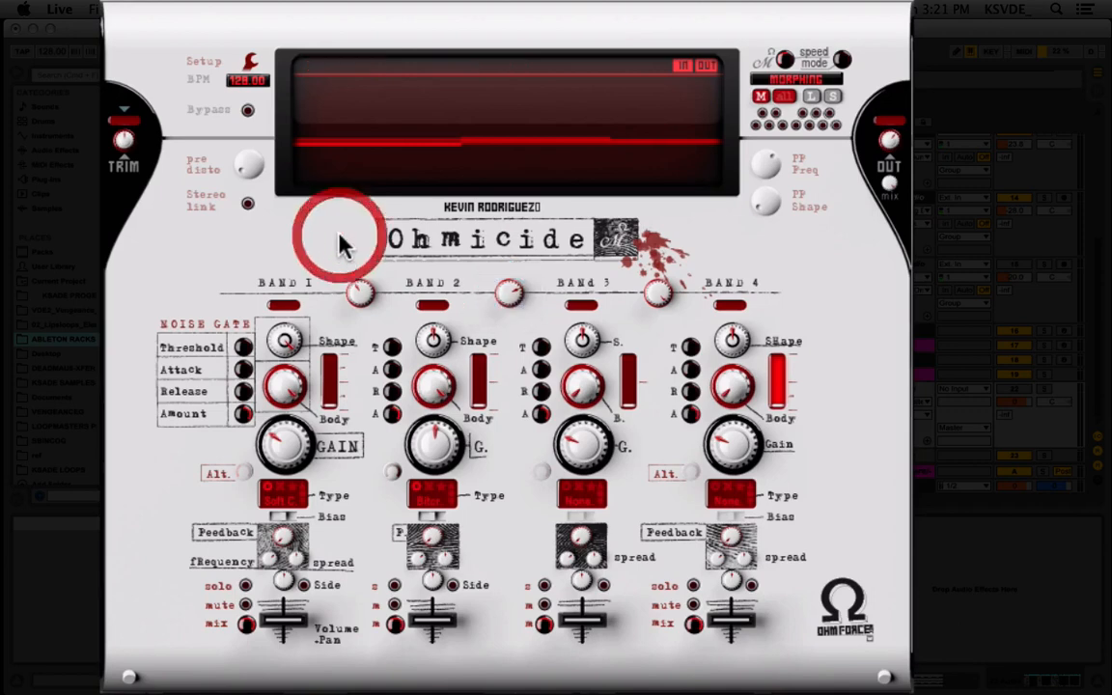
click(285, 342)
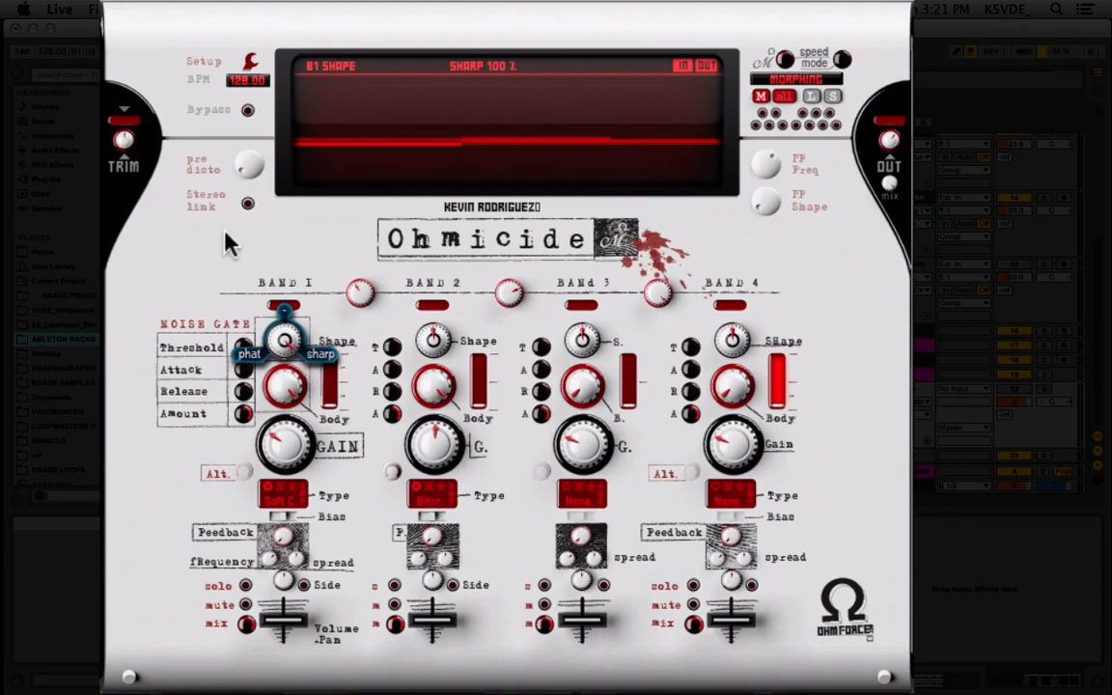
mouse_move(285, 403)
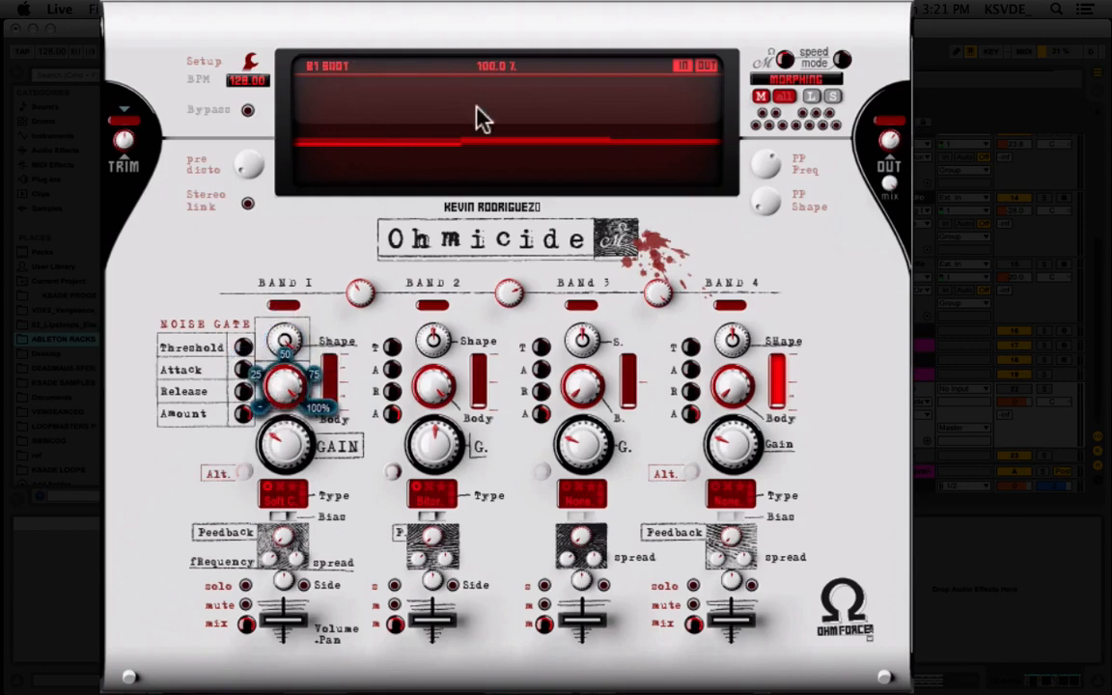
mouse_move(285, 461)
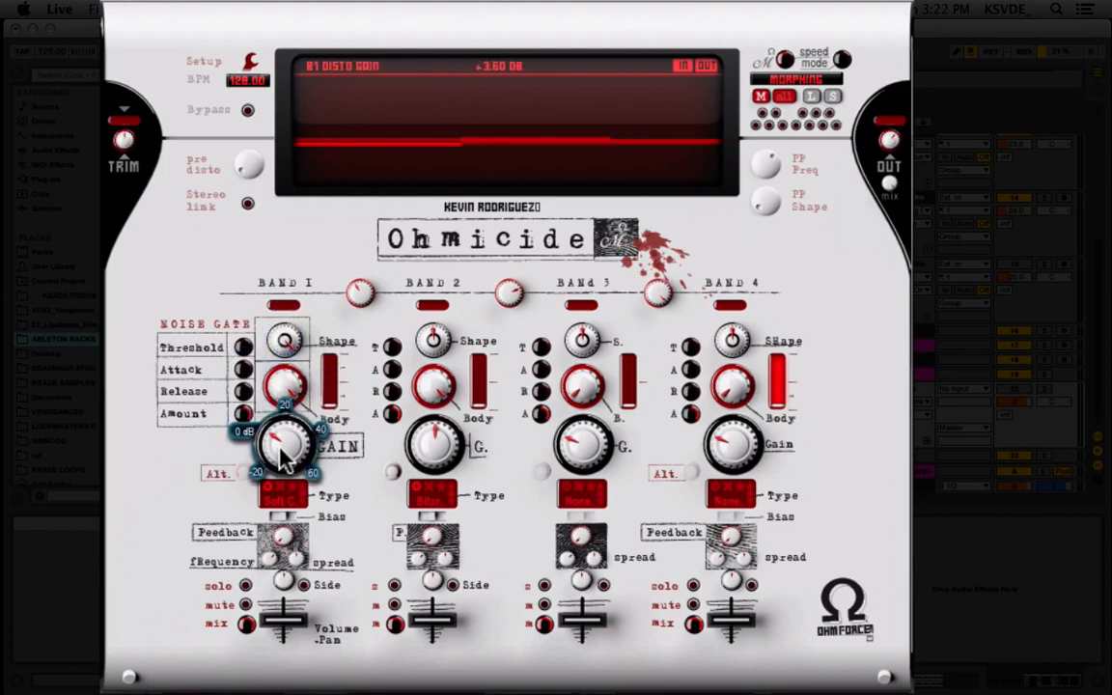
click(281, 500)
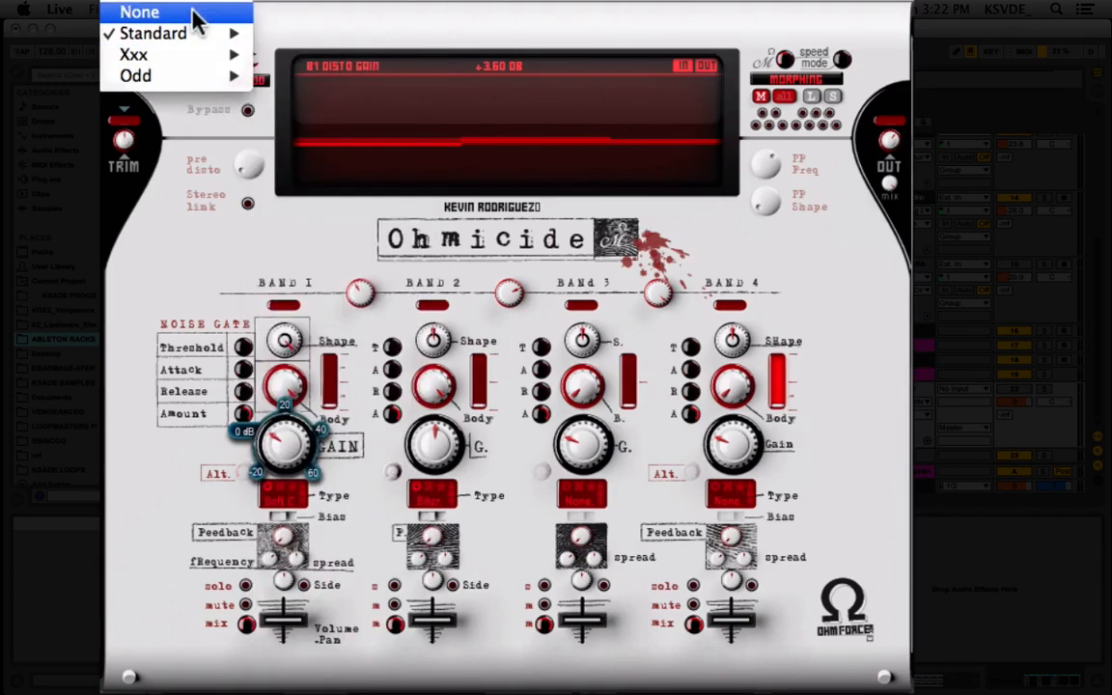
click(161, 317)
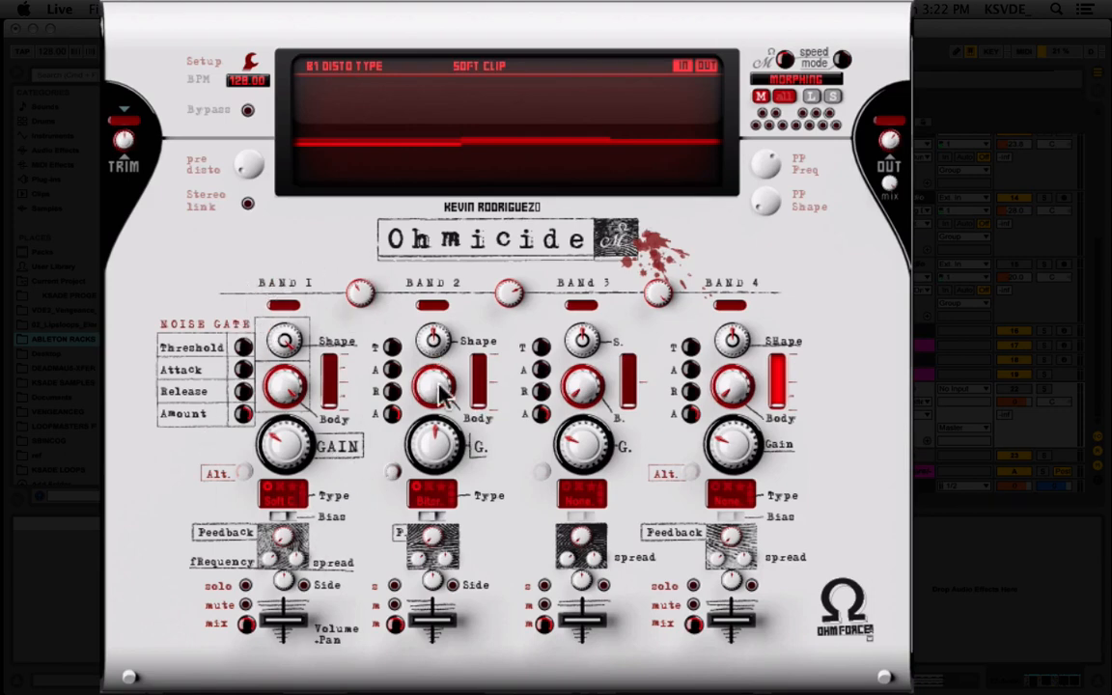
Inspect band 2's Shape, Body, Gain and distortion Type in Ohmicide, and close the plug-in window.
mouse_move(434, 356)
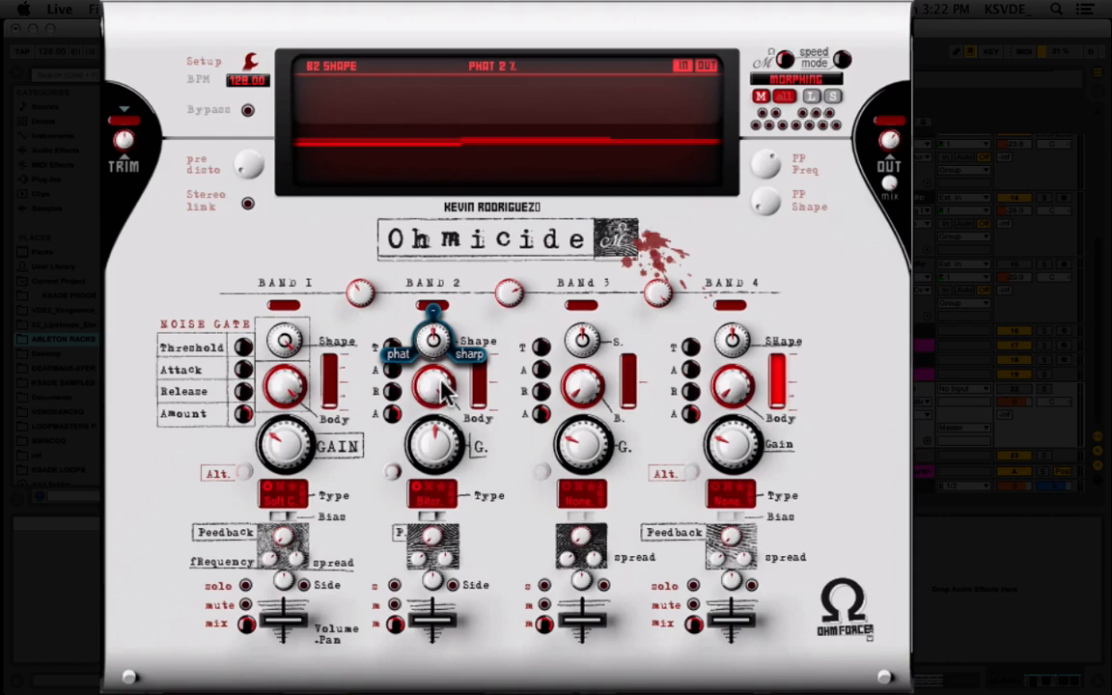
click(442, 384)
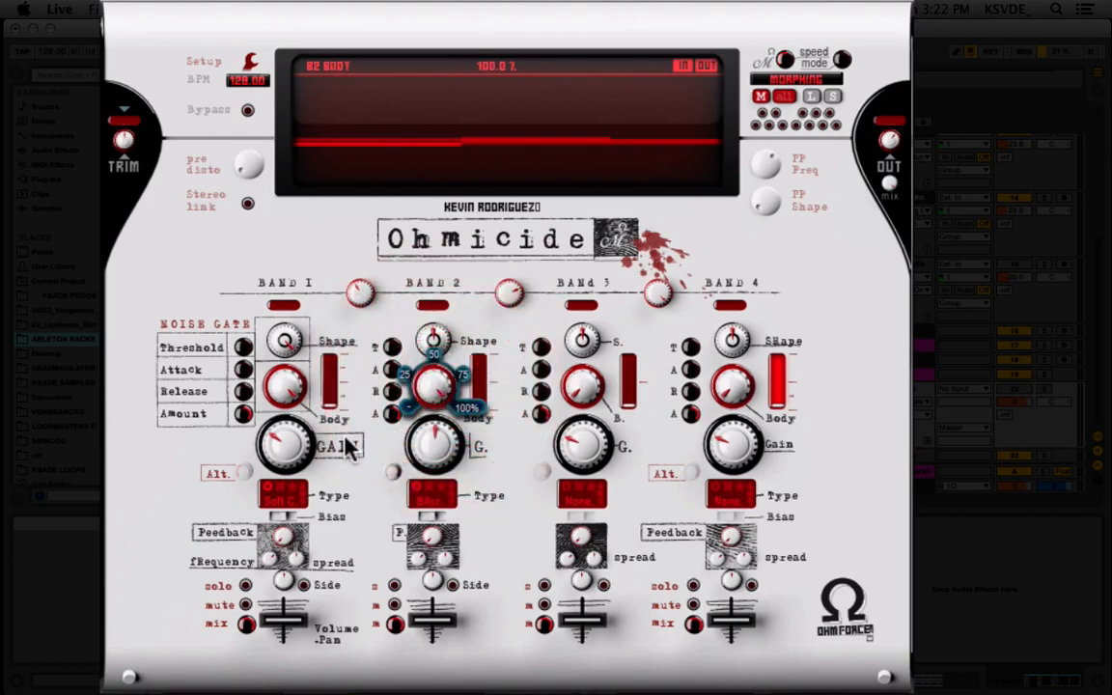
mouse_move(441, 439)
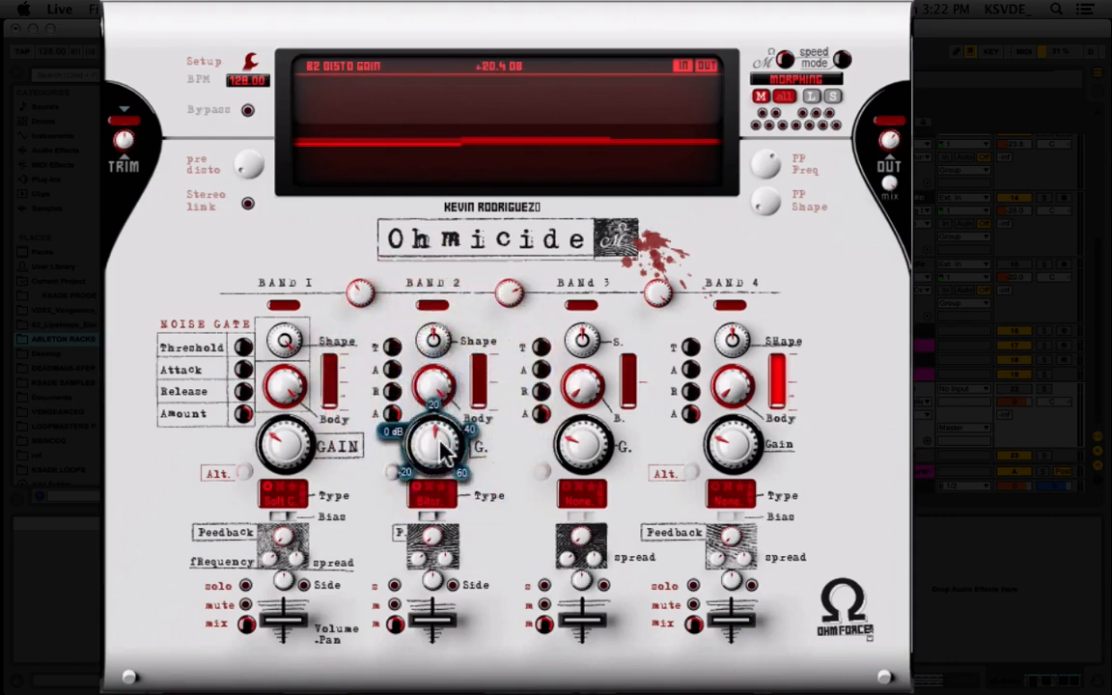
click(433, 493)
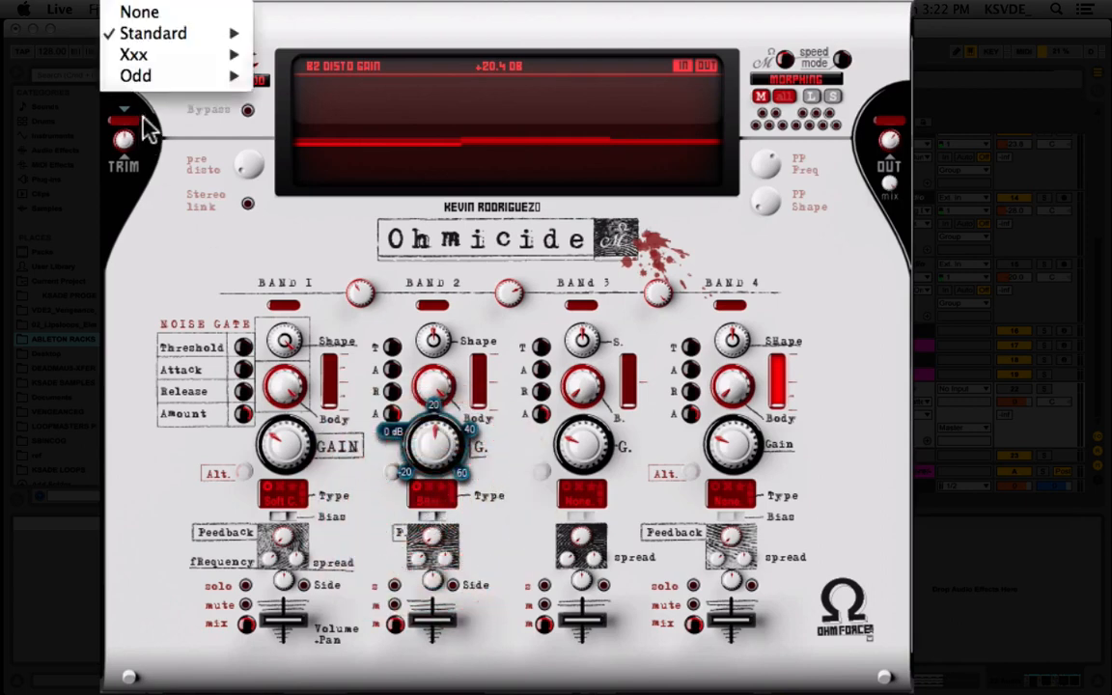
mouse_move(198, 34)
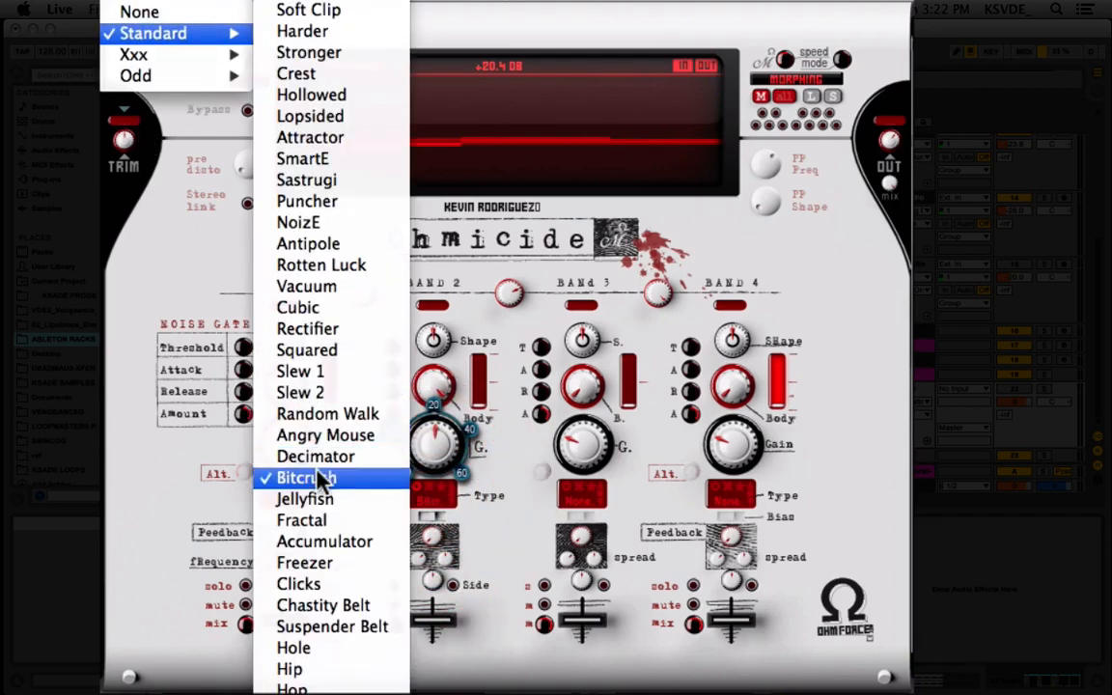
click(499, 488)
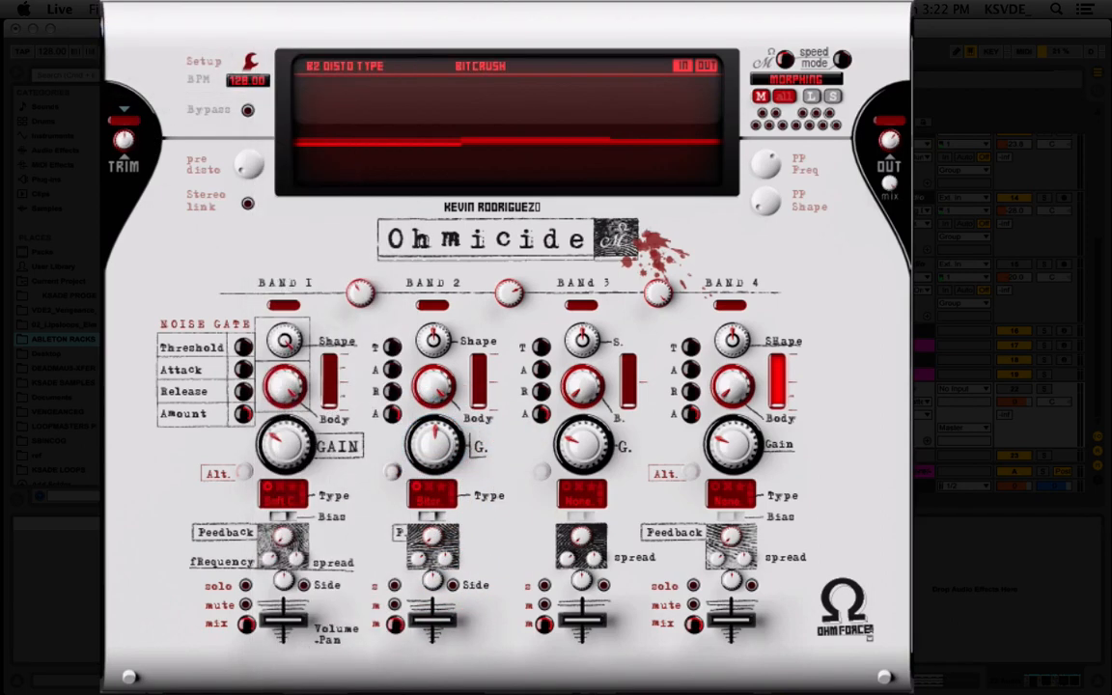
click(97, 12)
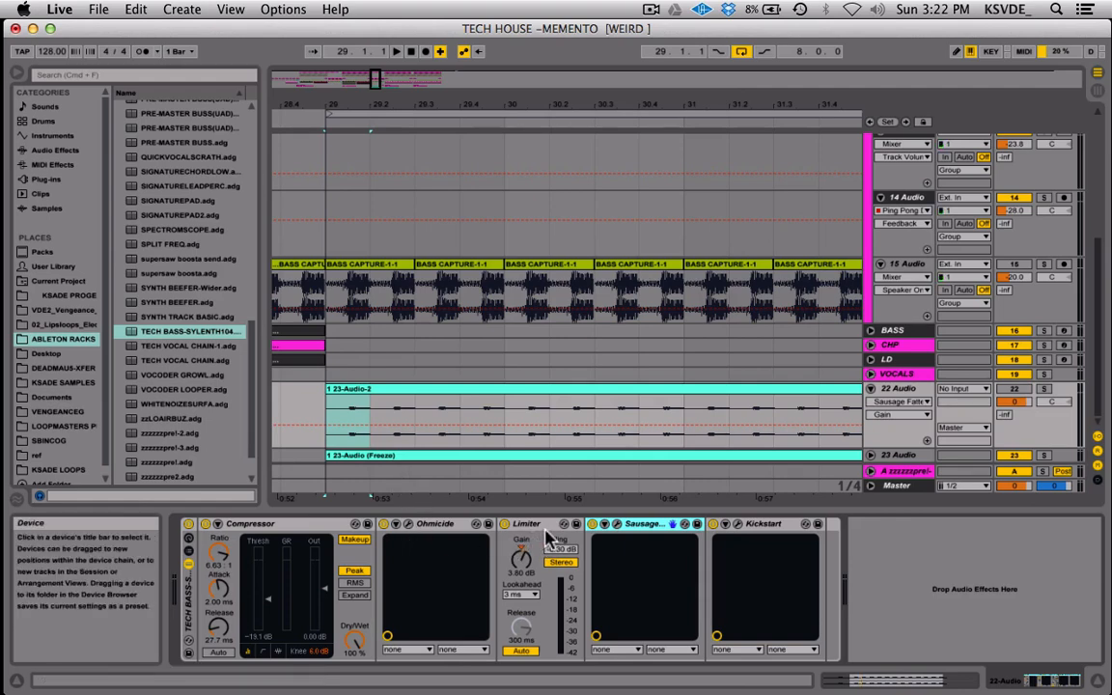
Play the reversed bass with the effect rack alternately bypassed and active, and briefly review Ohmicide again.
click(189, 525)
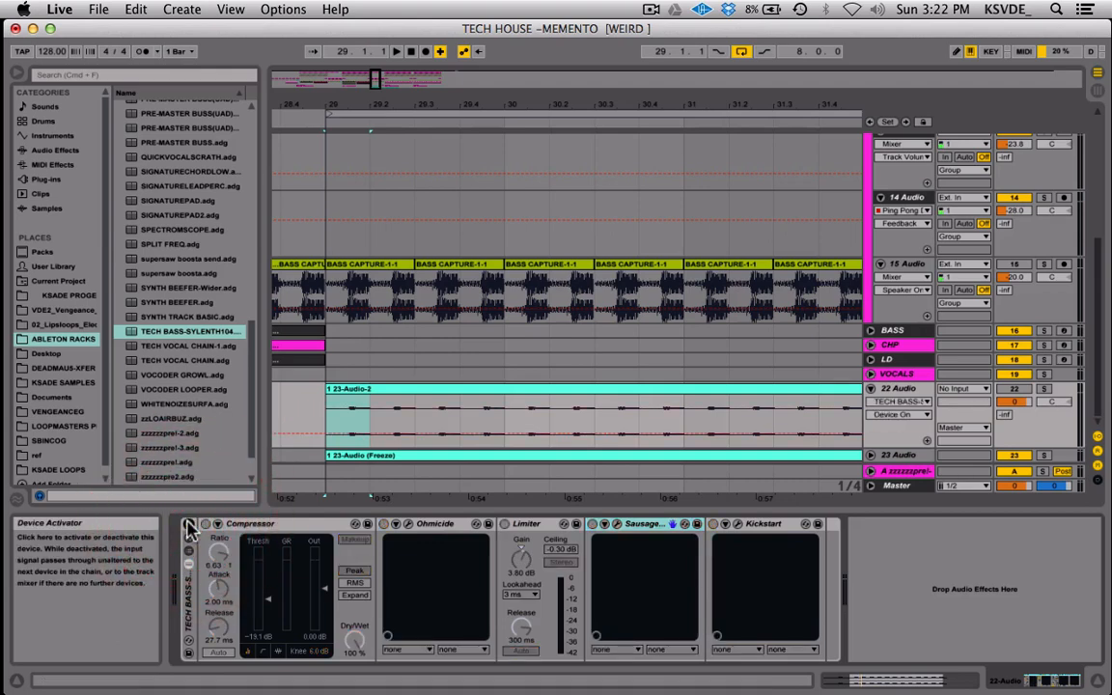
key(space)
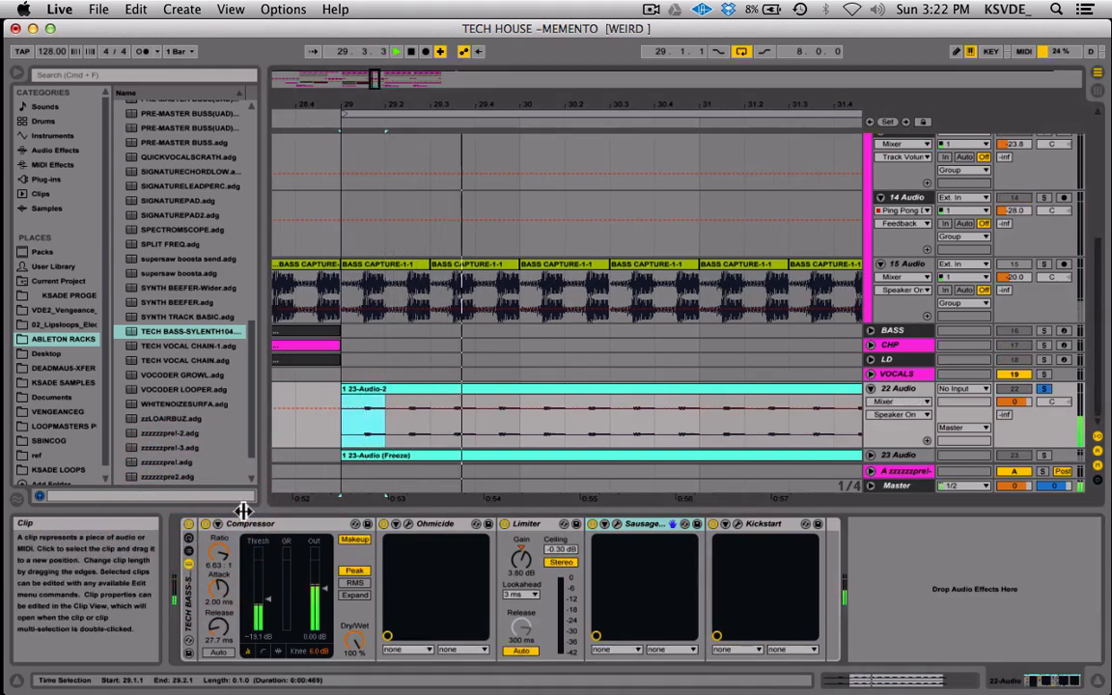
click(189, 525)
click(189, 527)
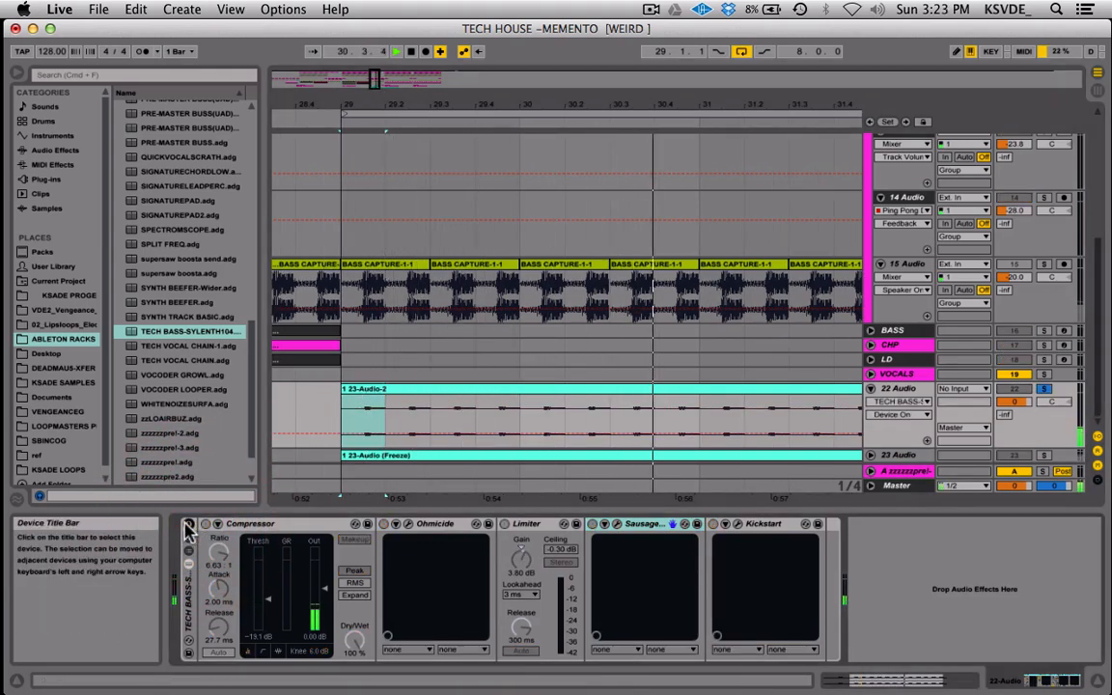
click(190, 526)
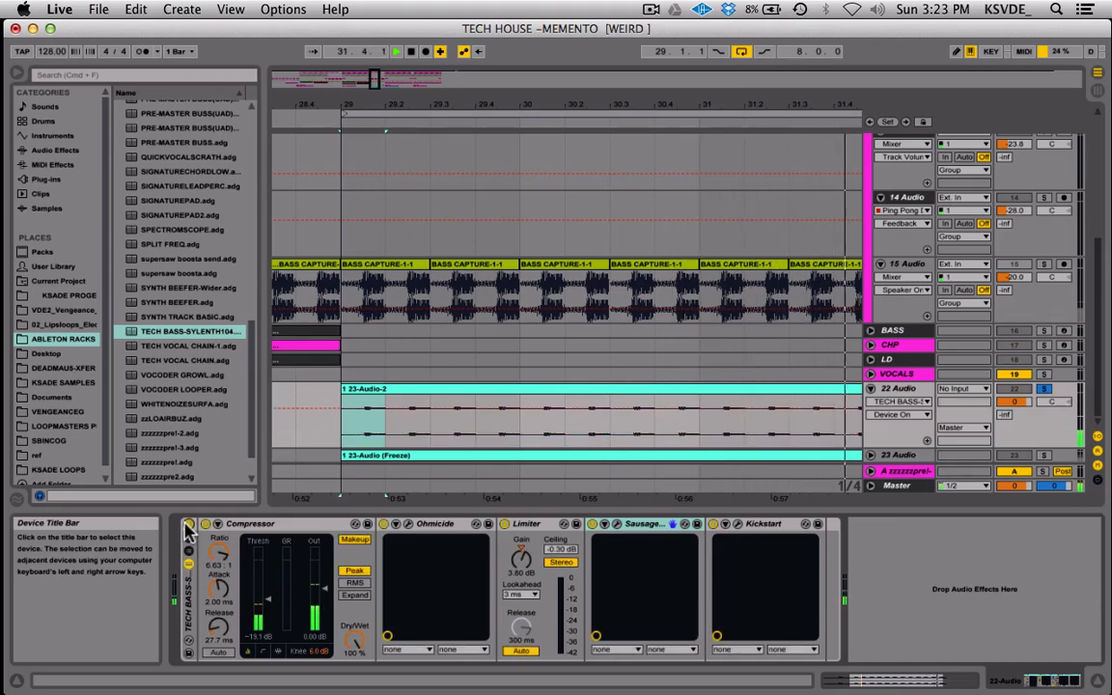
key(space)
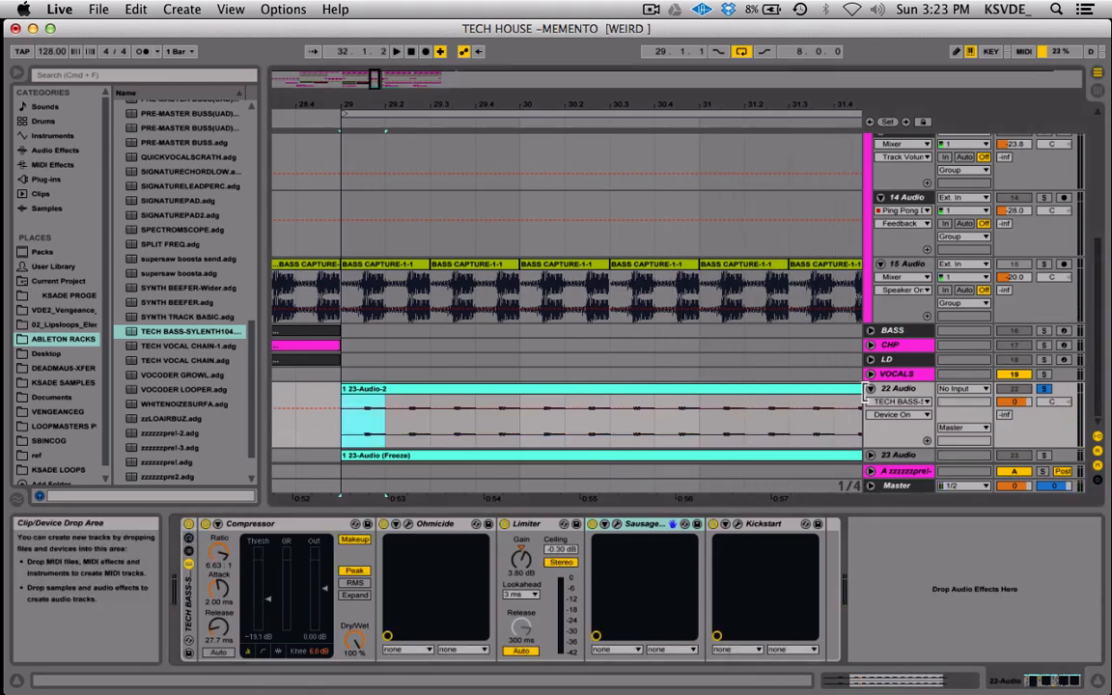
click(408, 524)
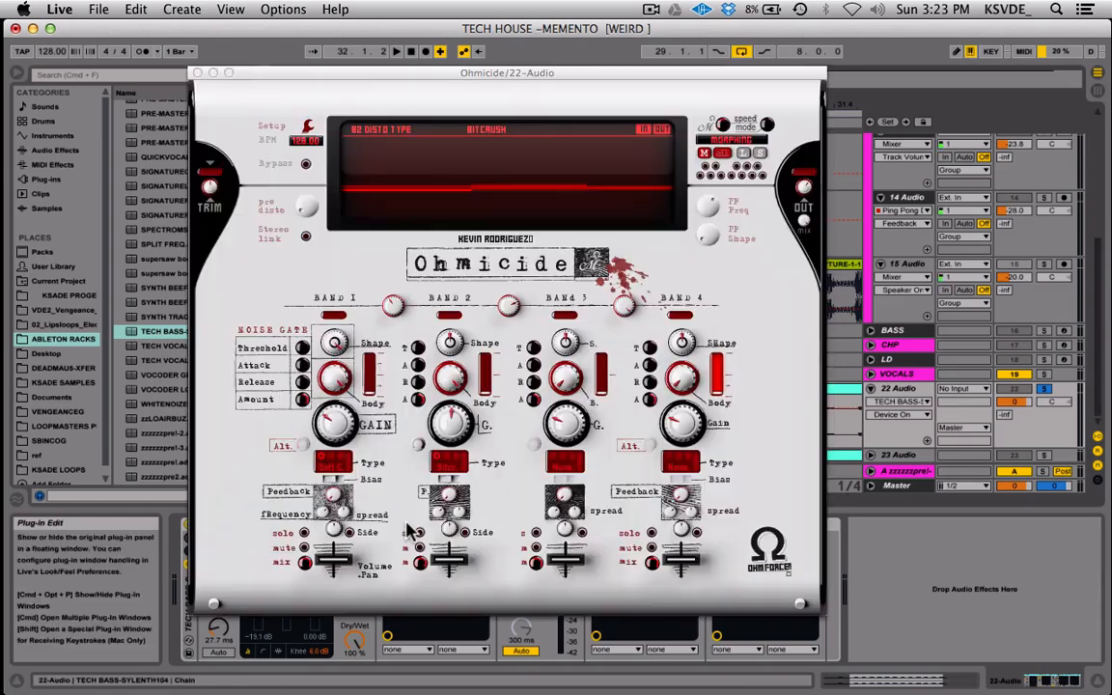
click(197, 74)
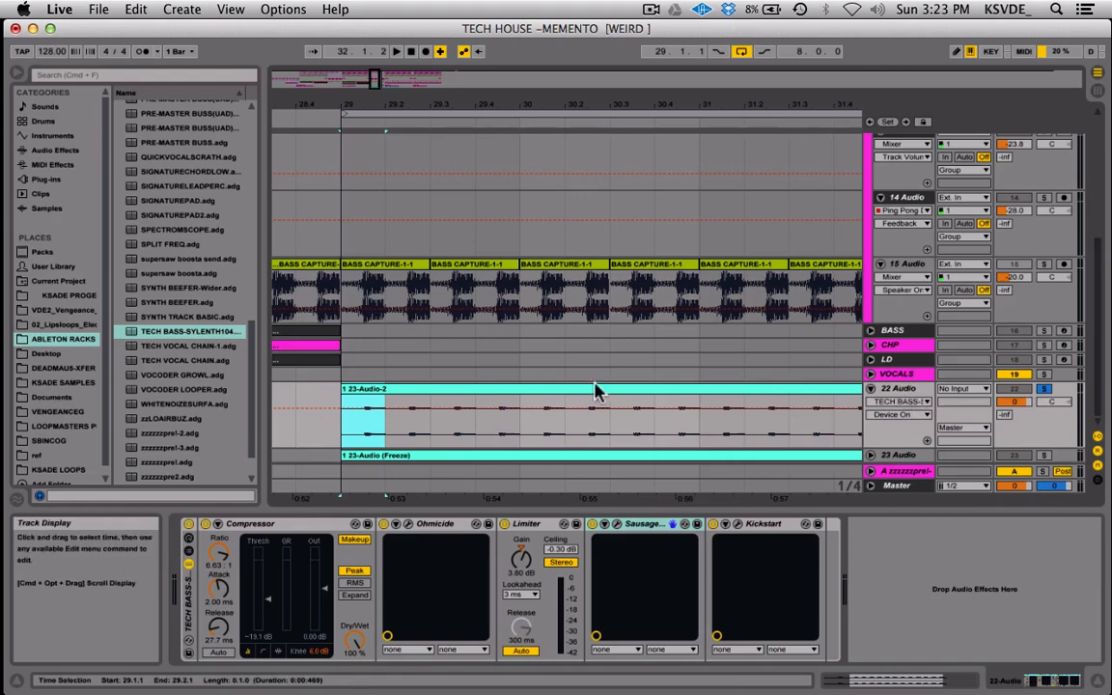
Freeze and flatten the 22 Audio track, and play back the rendered clip over bars 29 to 32.
click(910, 390)
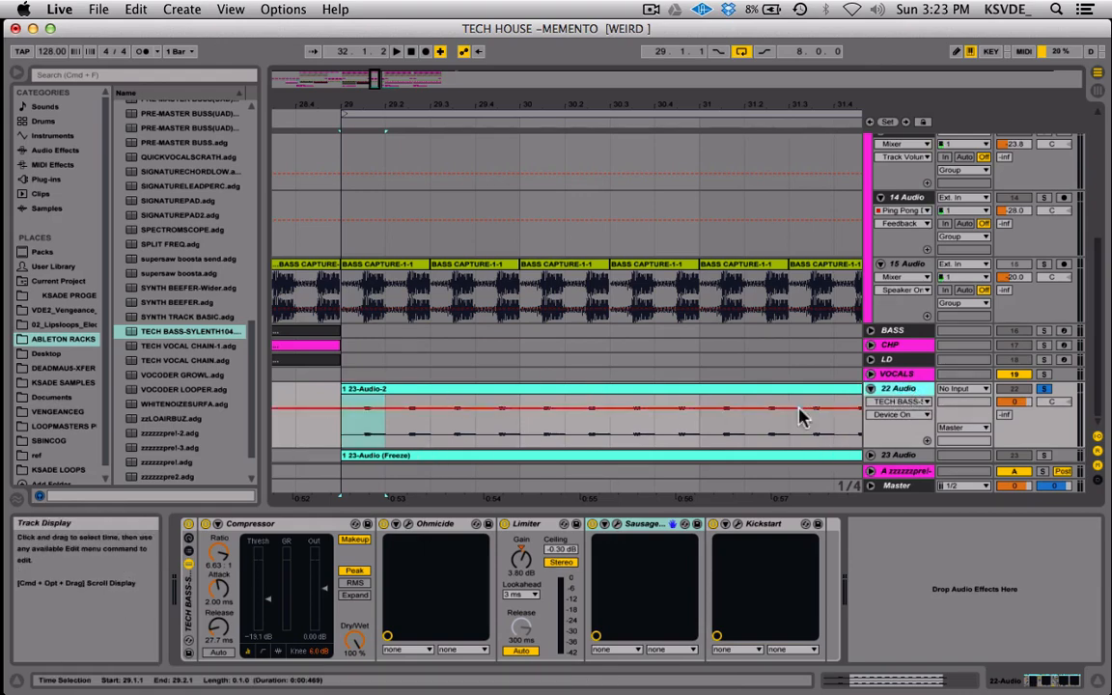
right_click(903, 389)
click(812, 194)
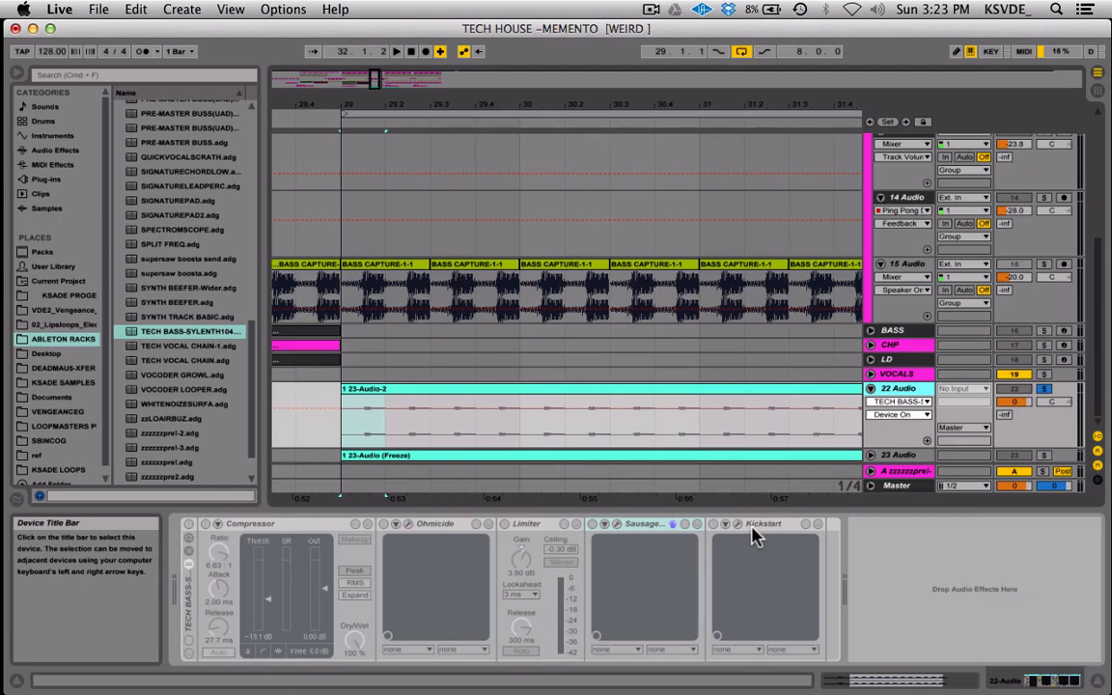
right_click(898, 388)
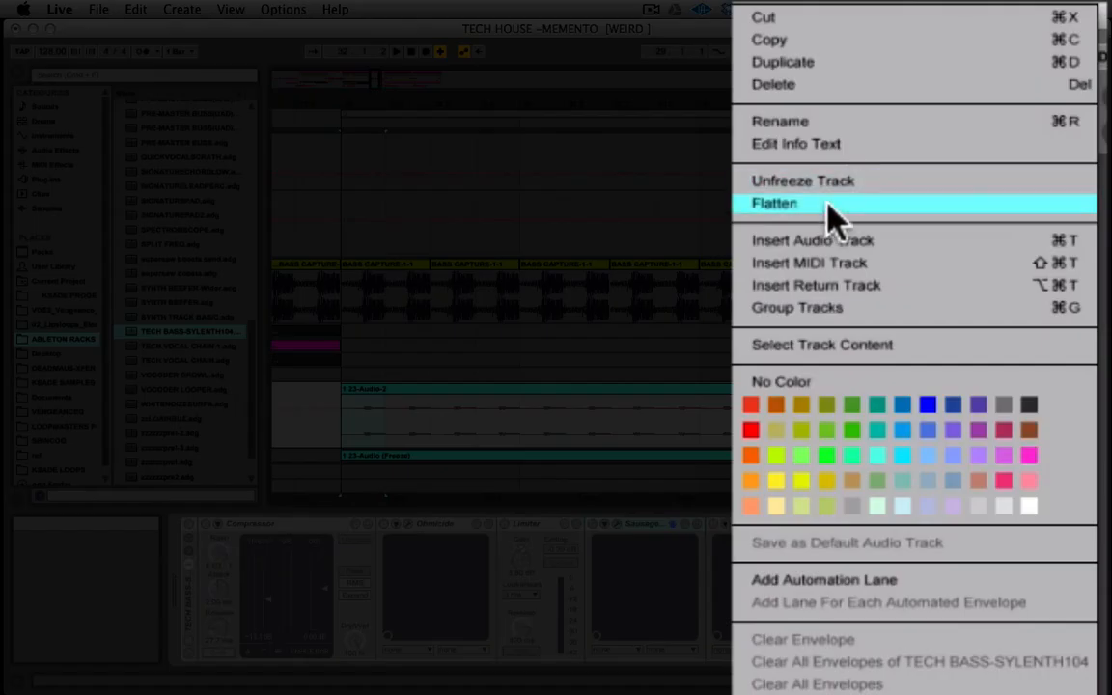
click(828, 205)
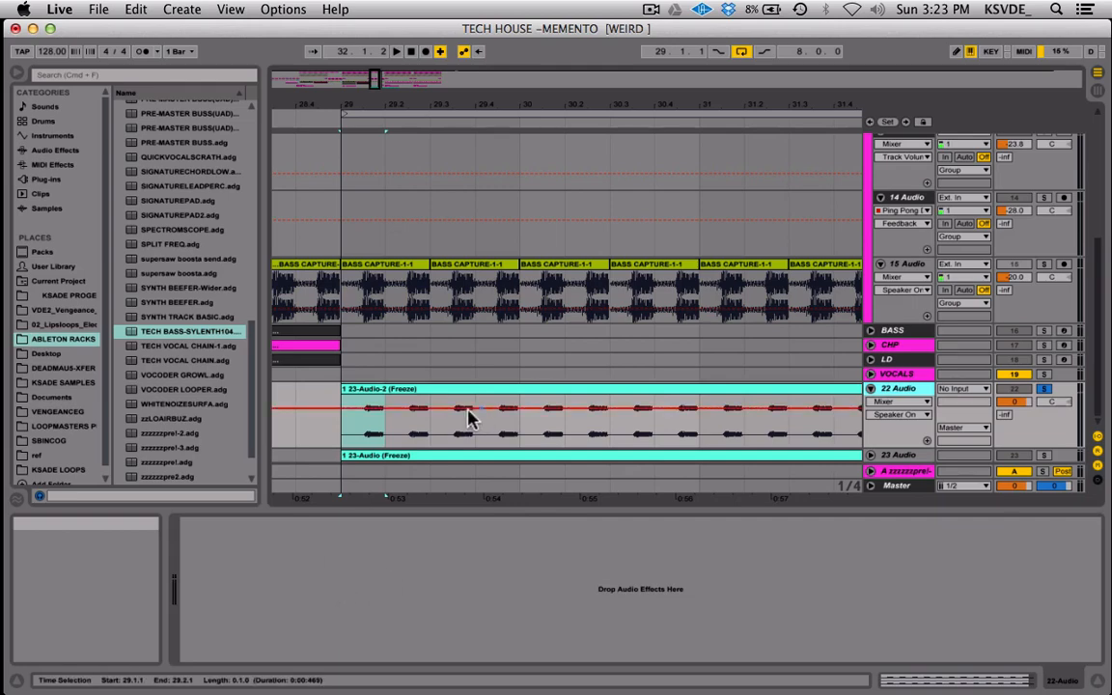
drag(340, 429, 805, 440)
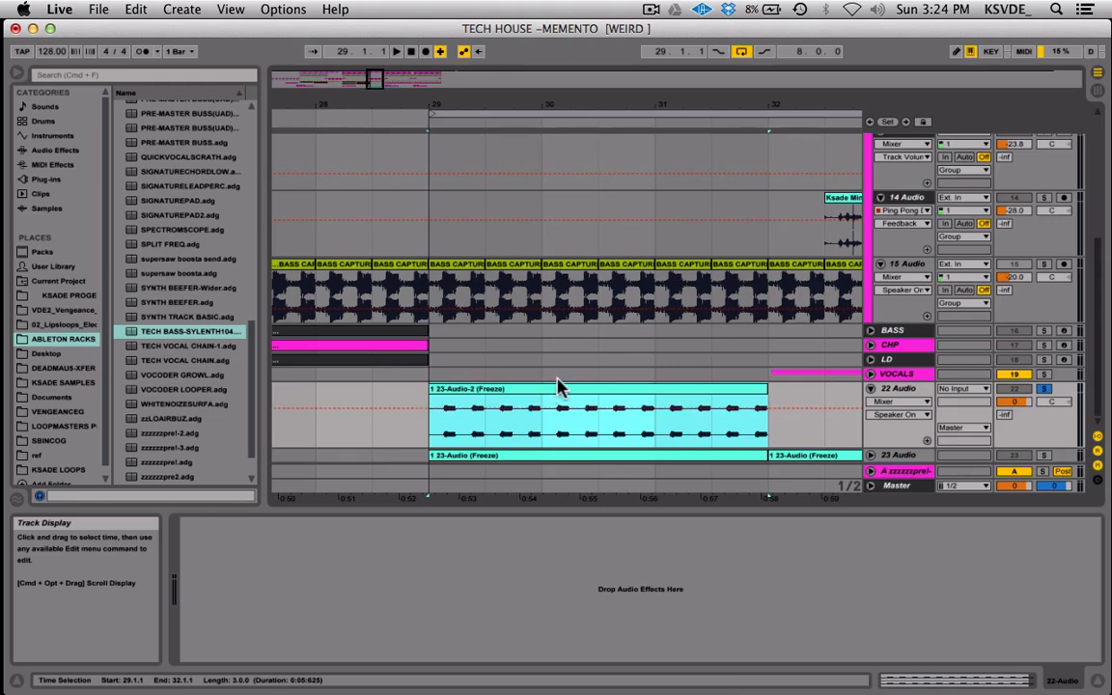
key(space)
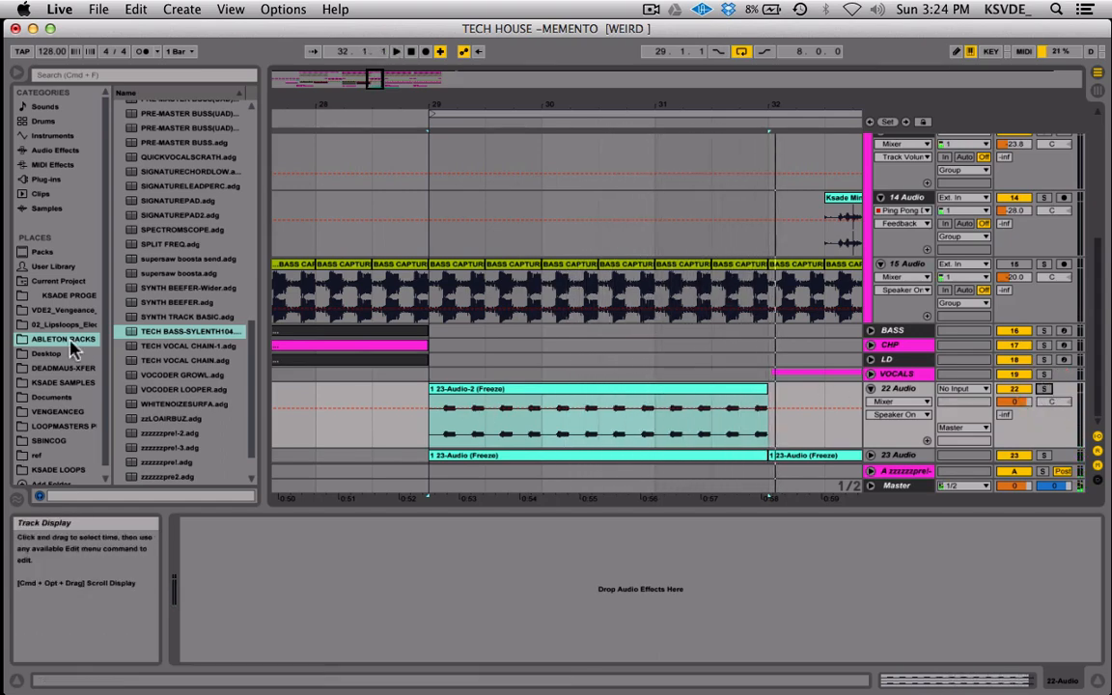
Add the Vocoder audio effect to the 22 Audio track and set its Bands to 40.
click(898, 388)
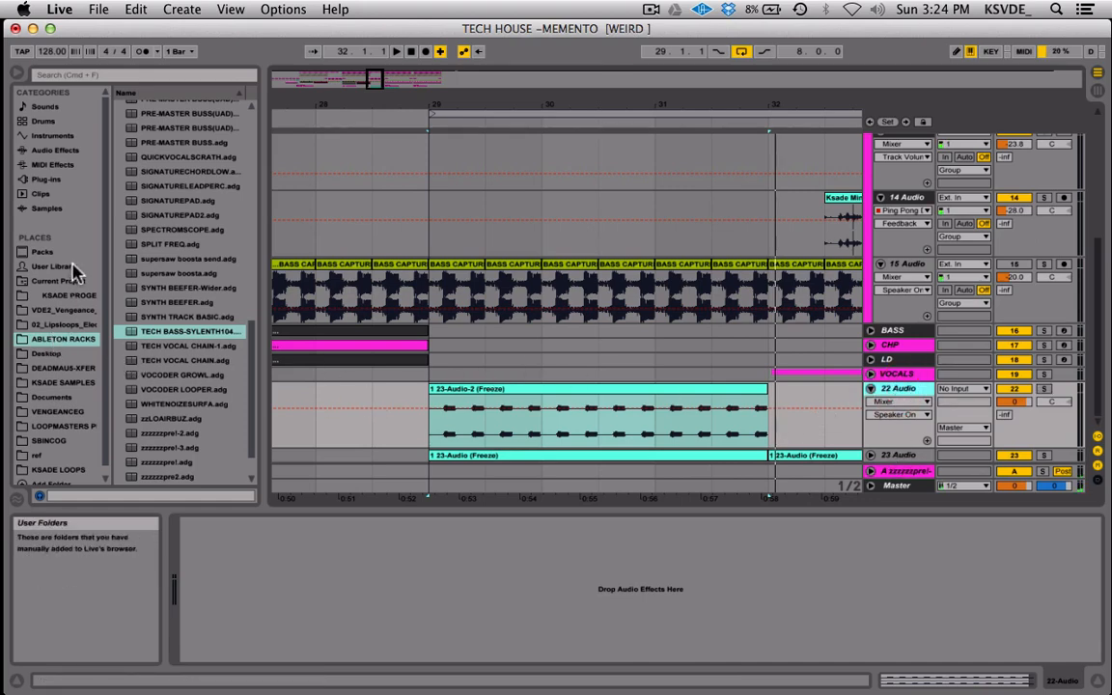
click(59, 150)
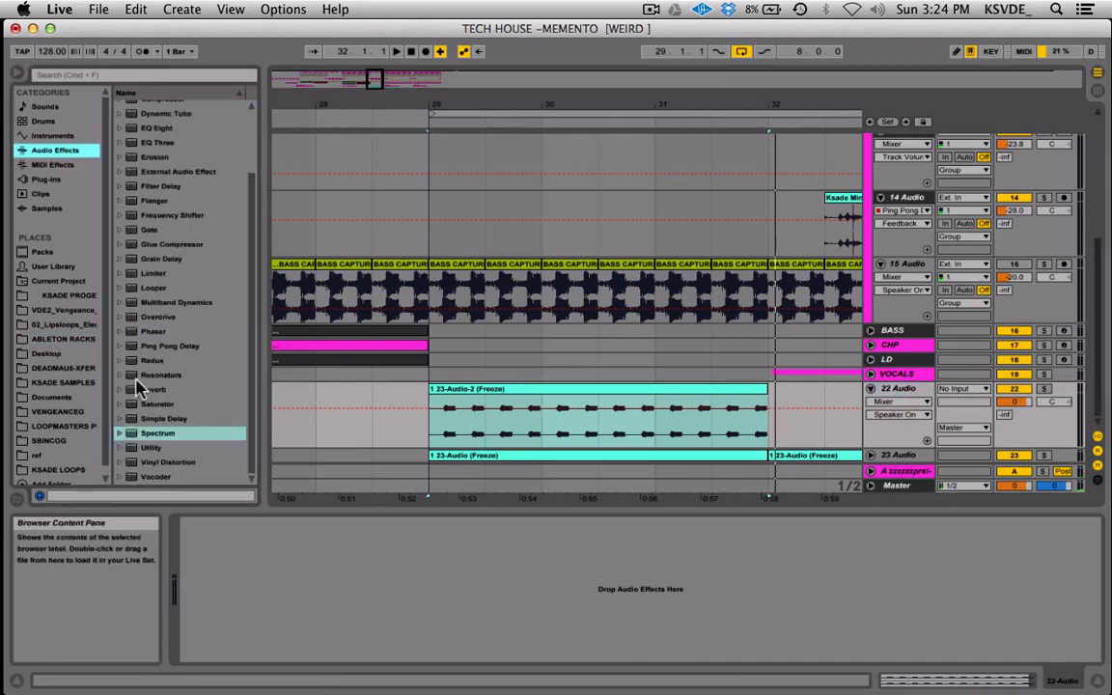
drag(155, 477, 343, 609)
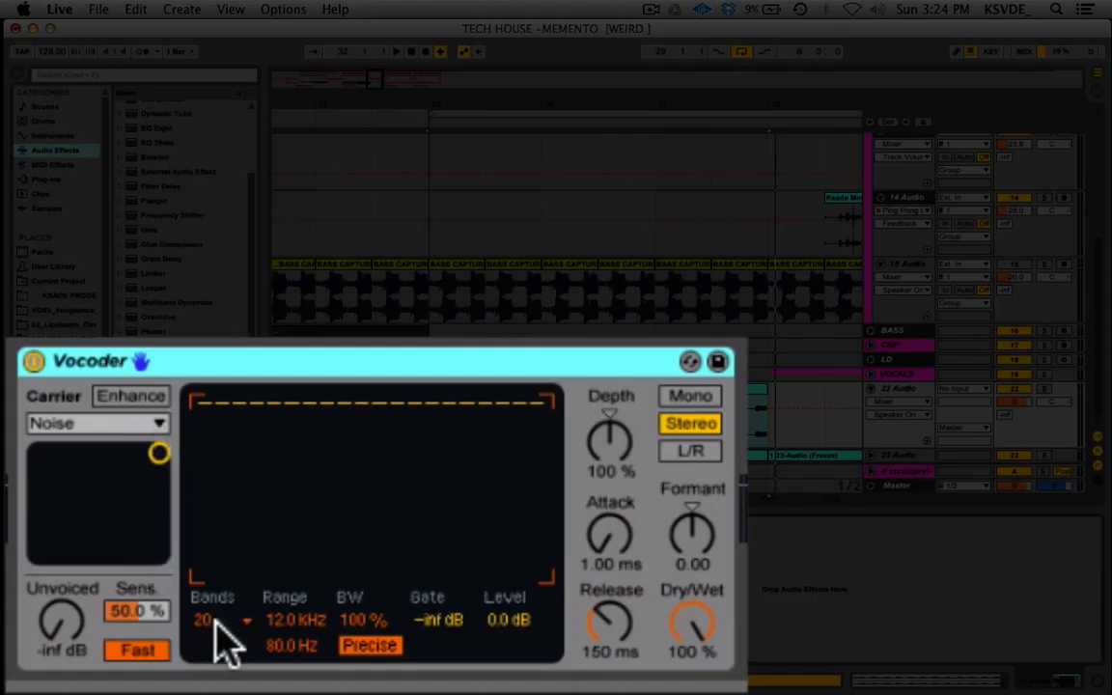
click(265, 638)
click(214, 595)
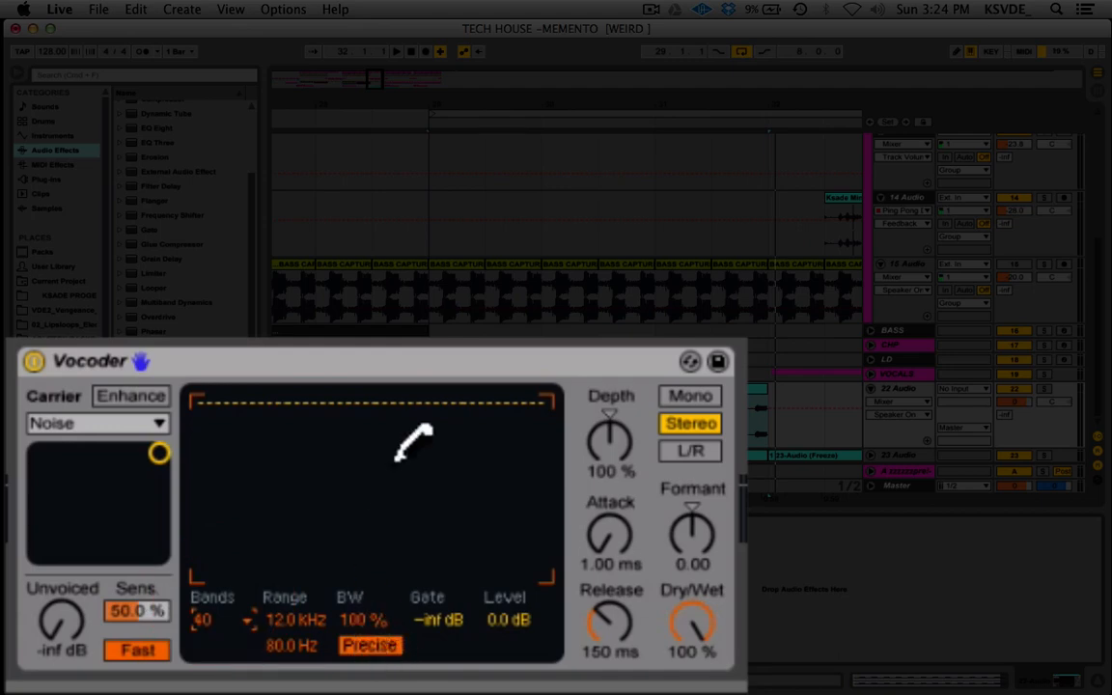
Set the Vocoder's Carrier to Pitch Tracking, its Depth to 148 % and its Release to 55.6 ms.
click(146, 423)
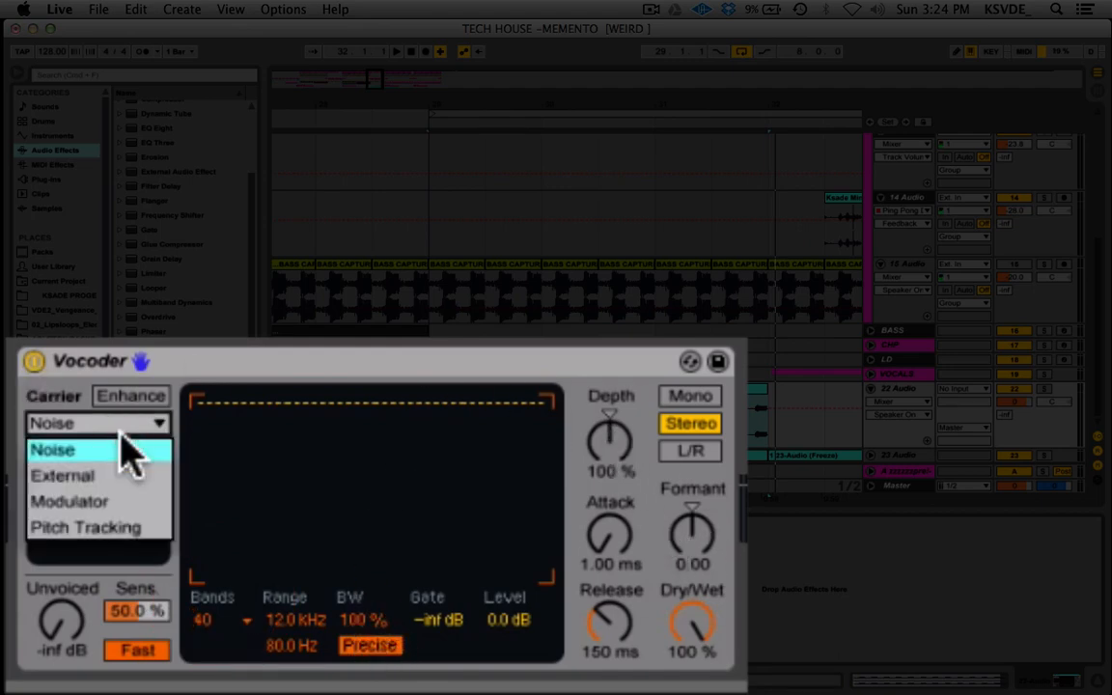
click(126, 528)
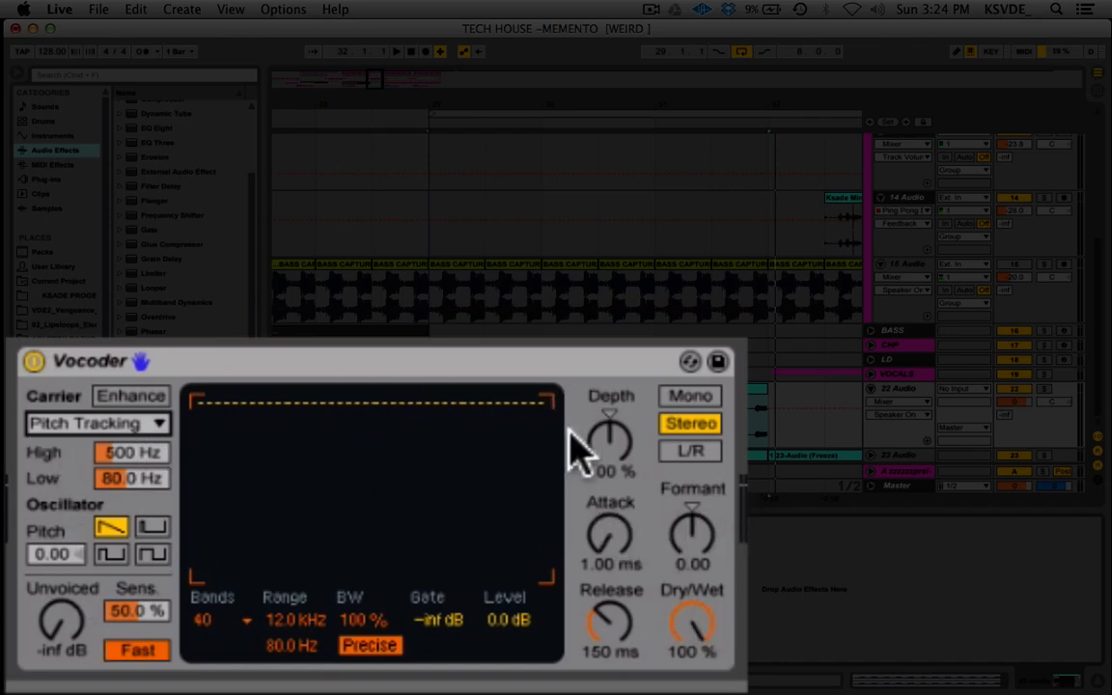
click(616, 447)
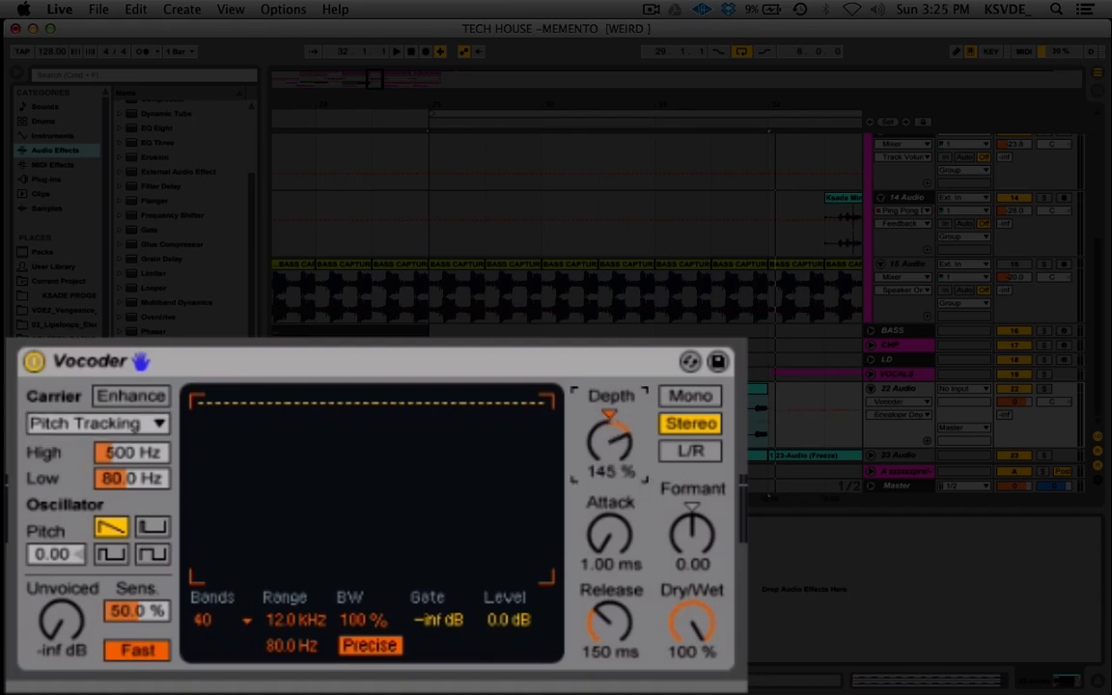
drag(616, 447, 623, 454)
drag(614, 620, 614, 676)
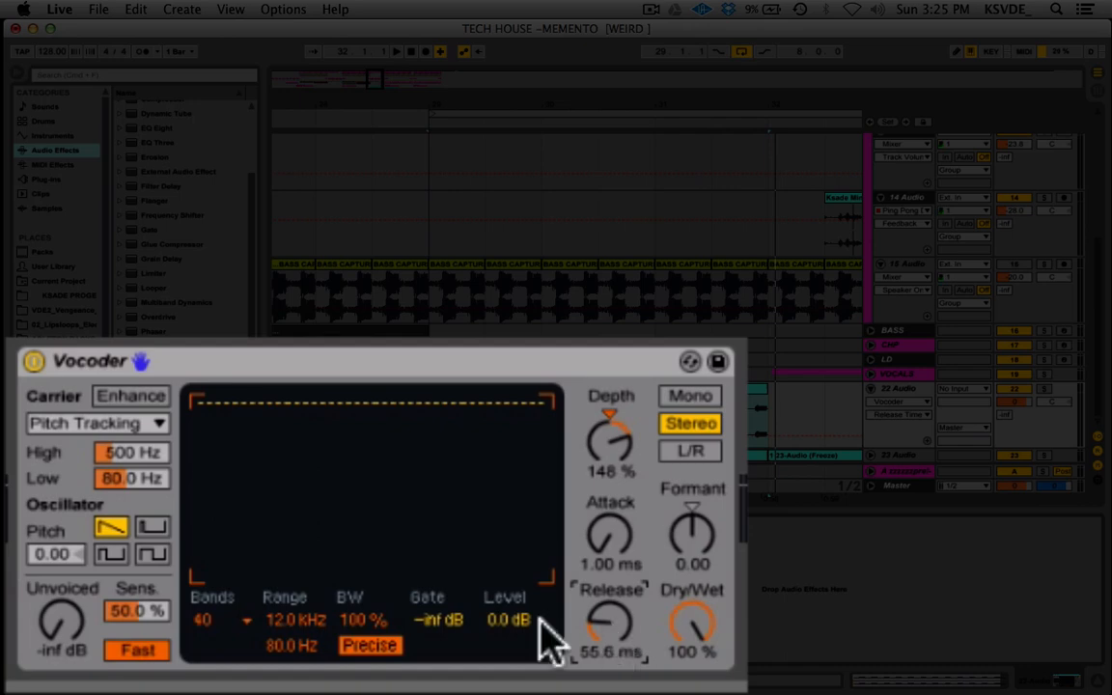
Set the Vocoder's pitch tracking range to 49.6 Hz Low and 867 Hz High, and its Sens. to 0.00 %.
drag(139, 475, 139, 483)
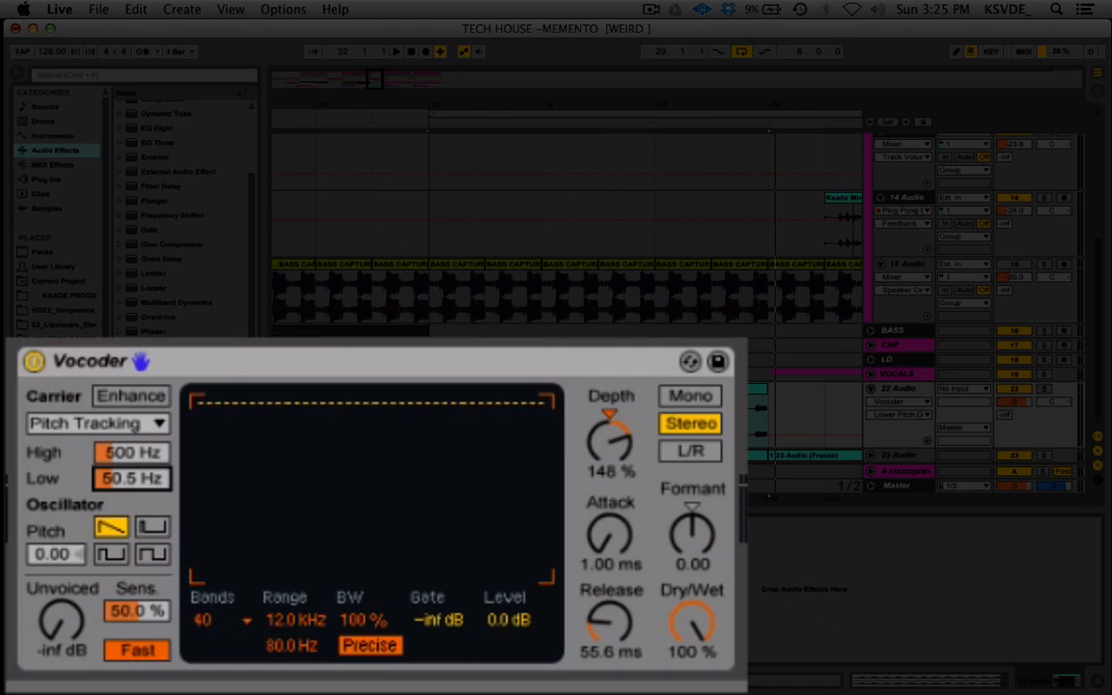
click(134, 451)
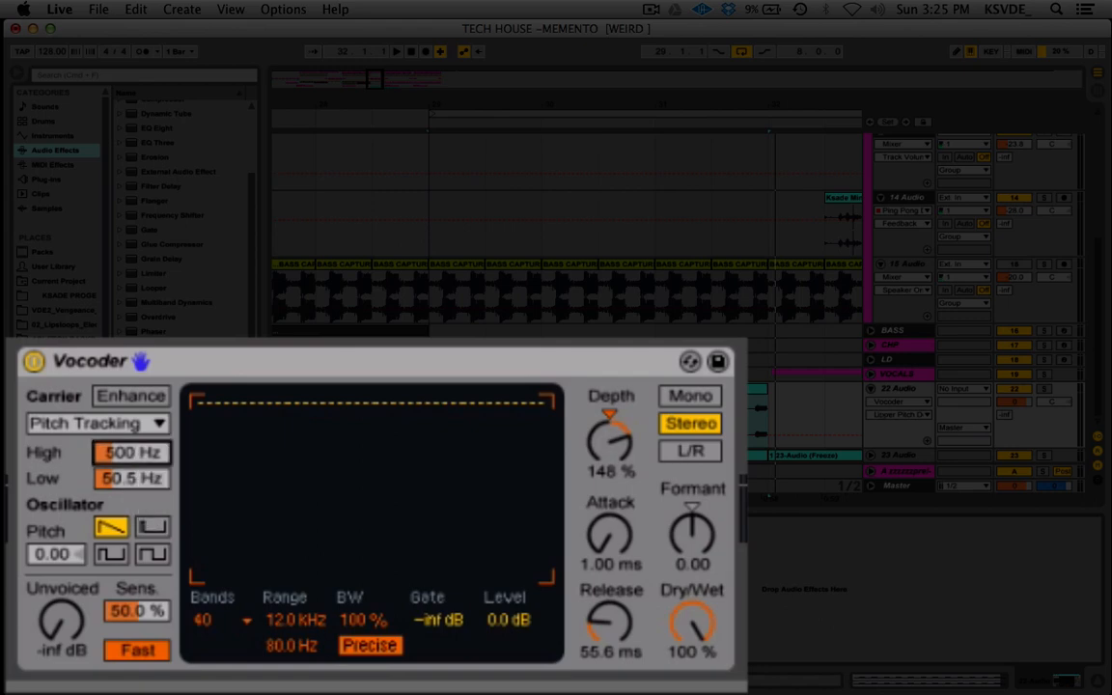
click(132, 478)
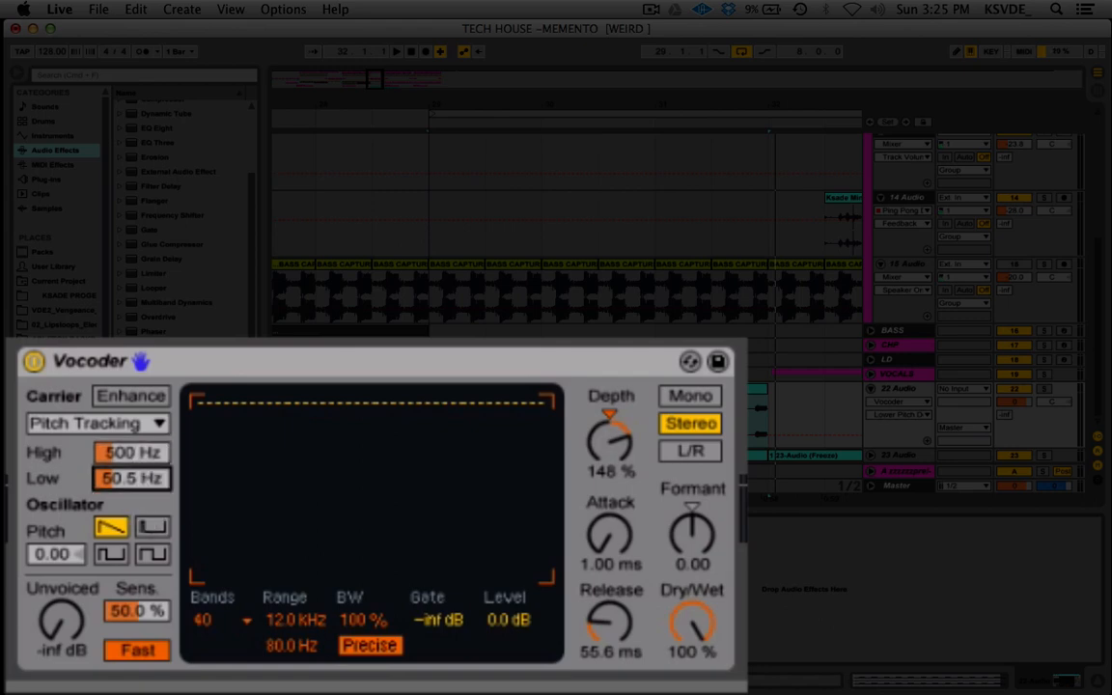
click(154, 453)
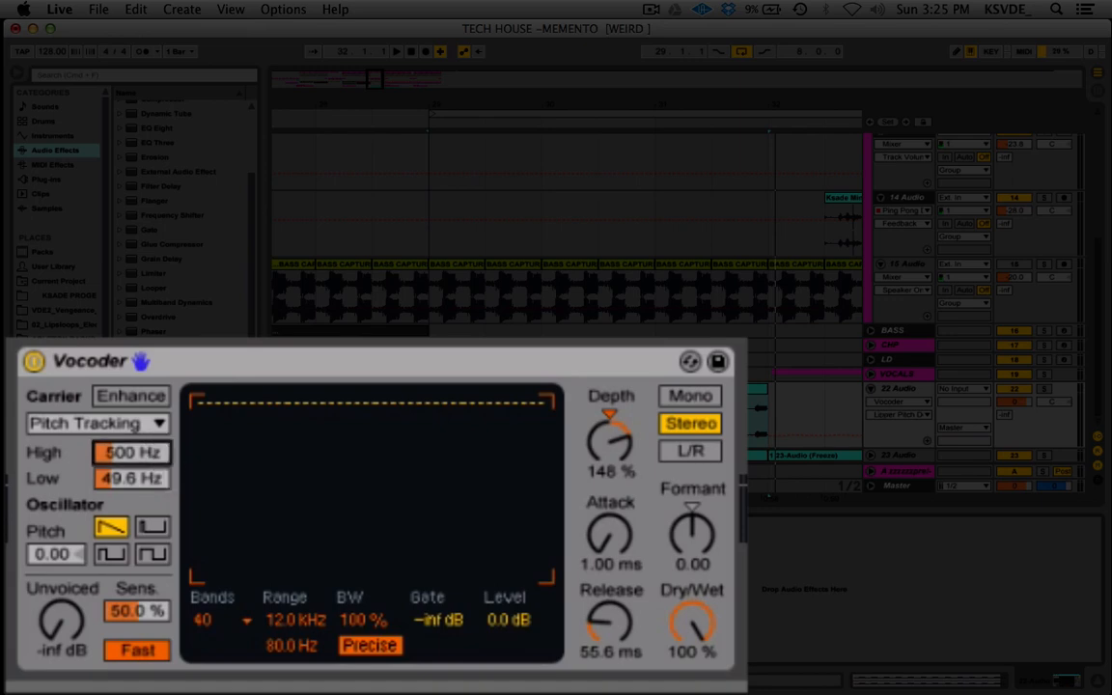
mouse_move(155, 453)
mouse_down()
mouse_move(155, 424)
mouse_move(154, 471)
mouse_up()
drag(159, 449, 159, 445)
drag(114, 605, 114, 657)
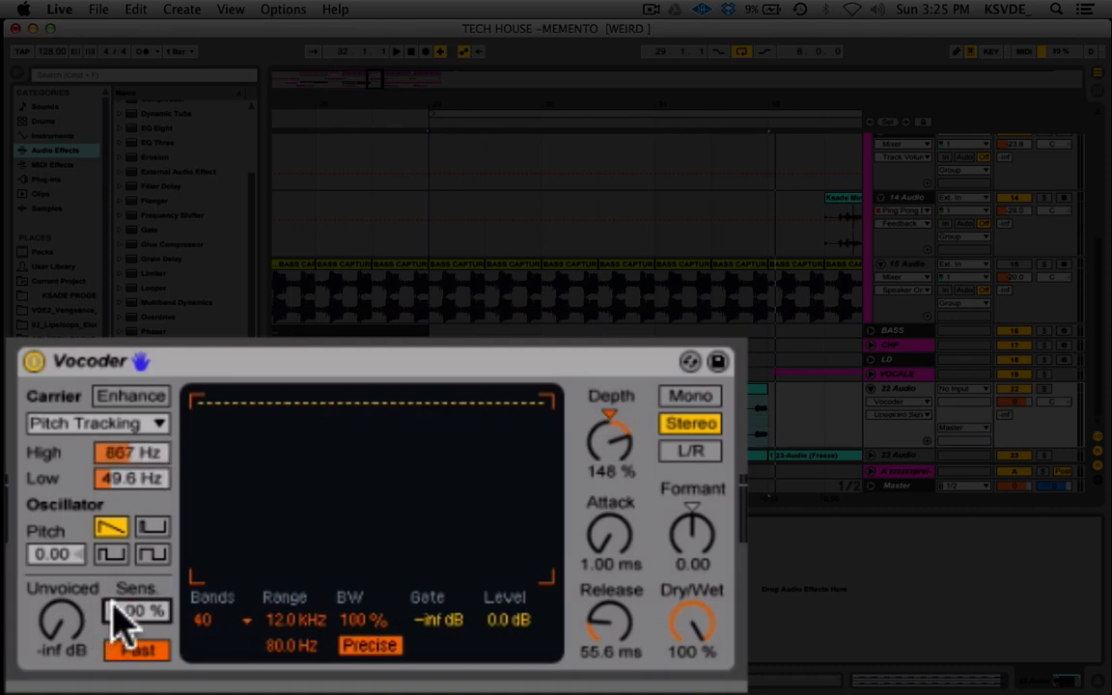
mouse_move(55, 606)
mouse_down()
mouse_move(55, 512)
mouse_move(55, 628)
mouse_up()
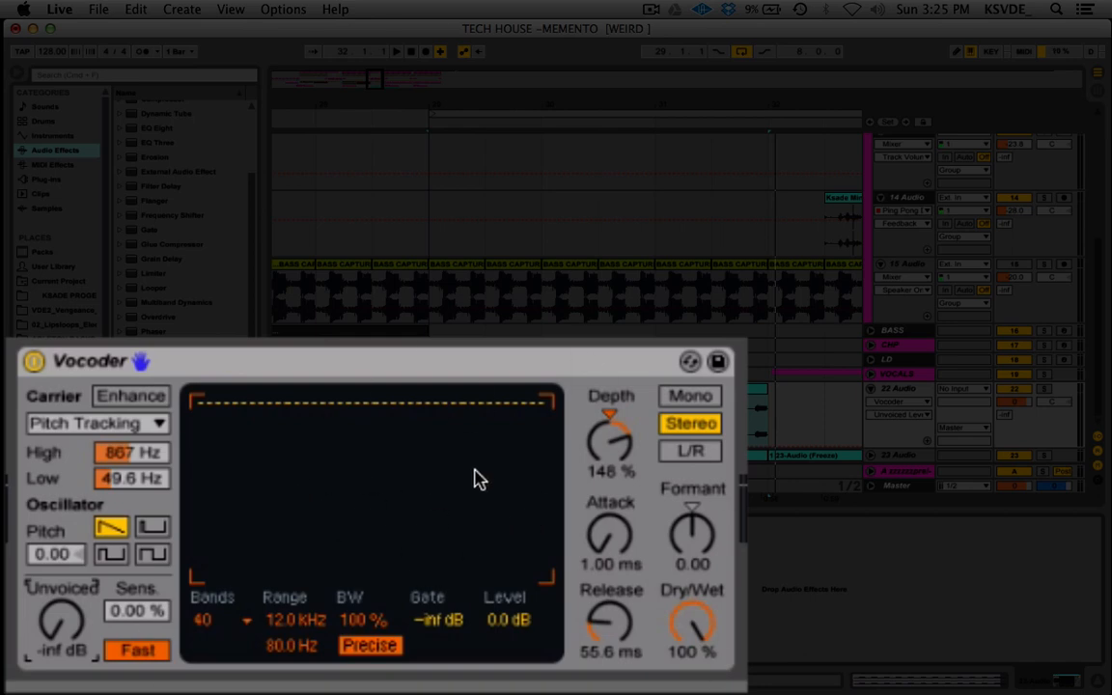
Play the 22 Audio track with the Vocoder alternately active and bypassed, and loop its clip over bars 29 to 32.
key(space)
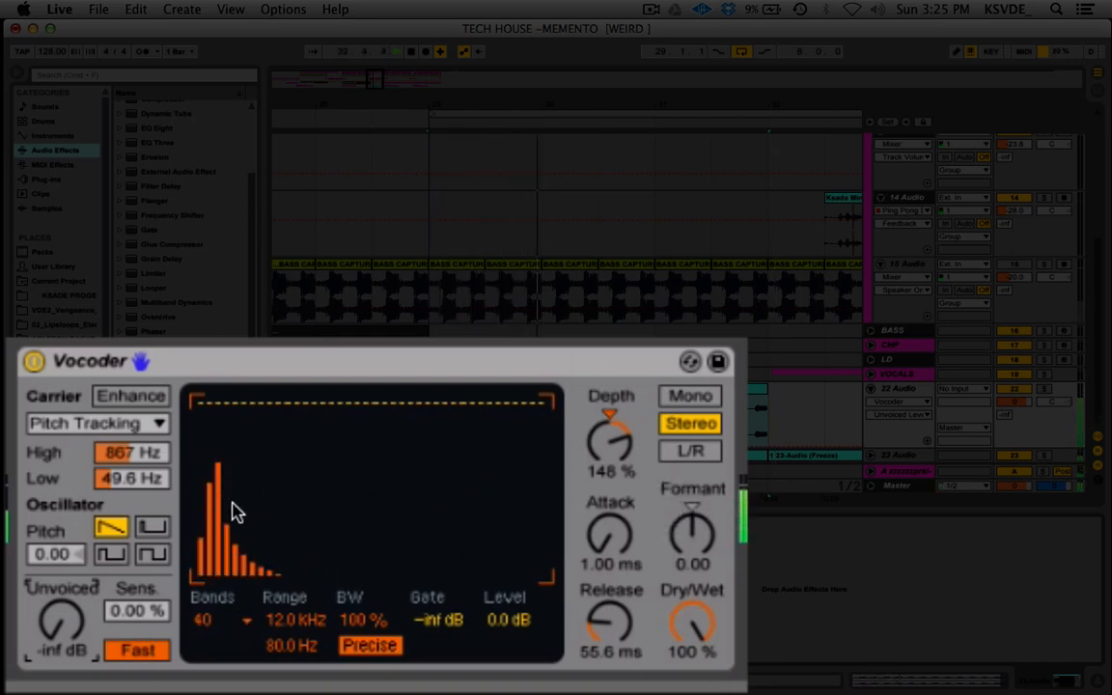
click(33, 361)
click(33, 361)
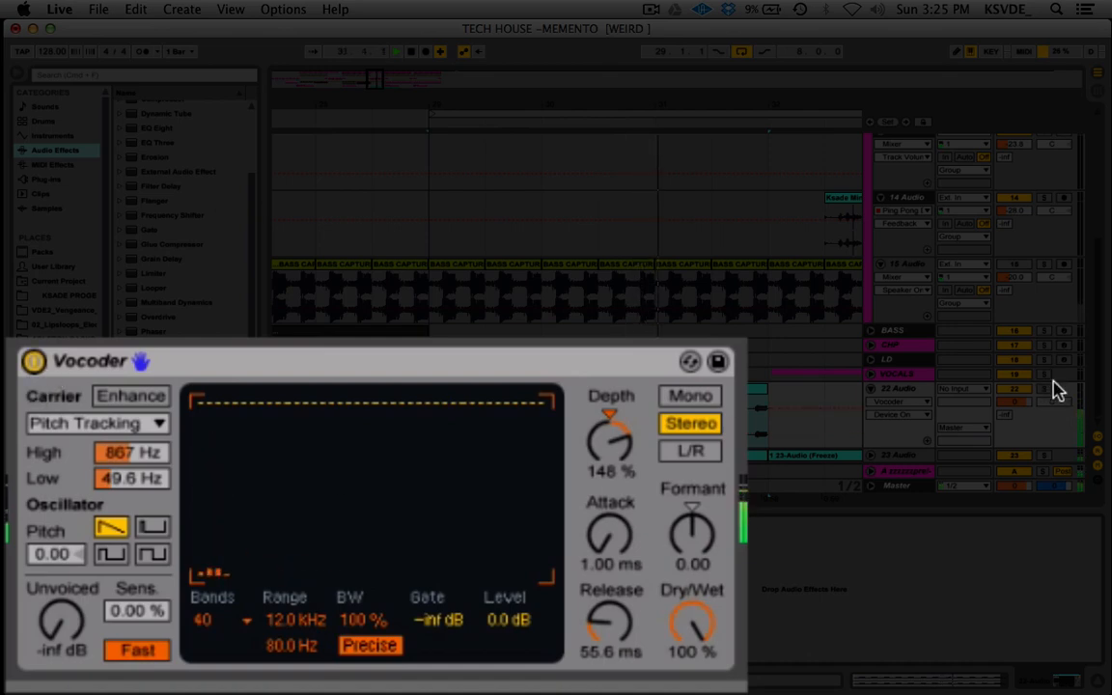
click(32, 361)
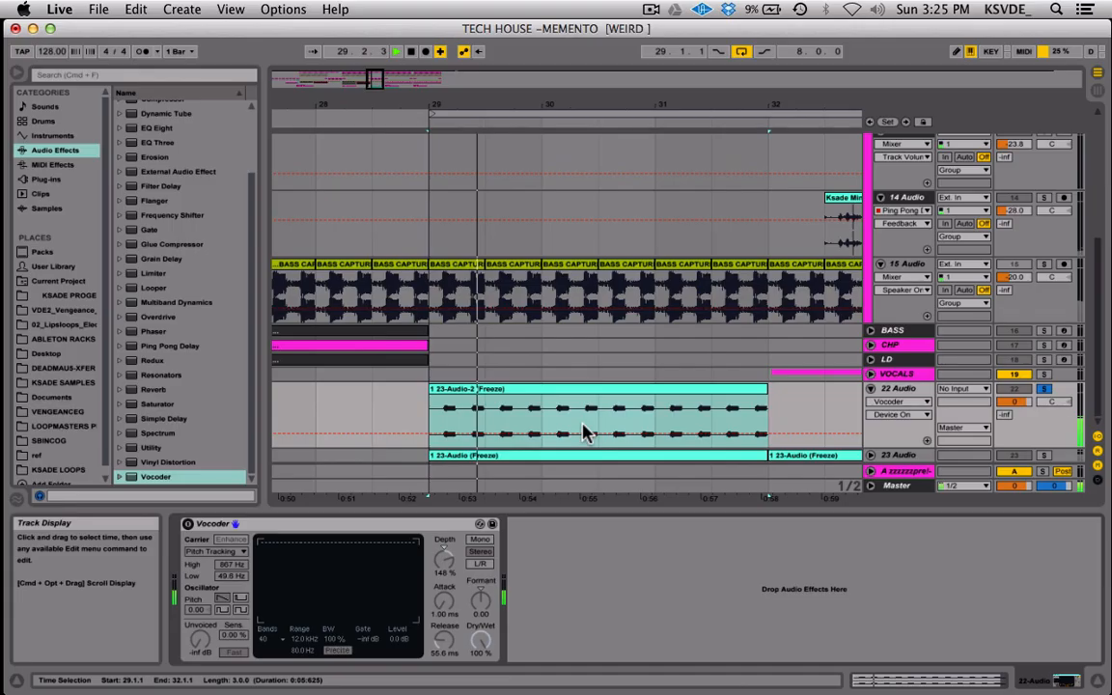
click(598, 388)
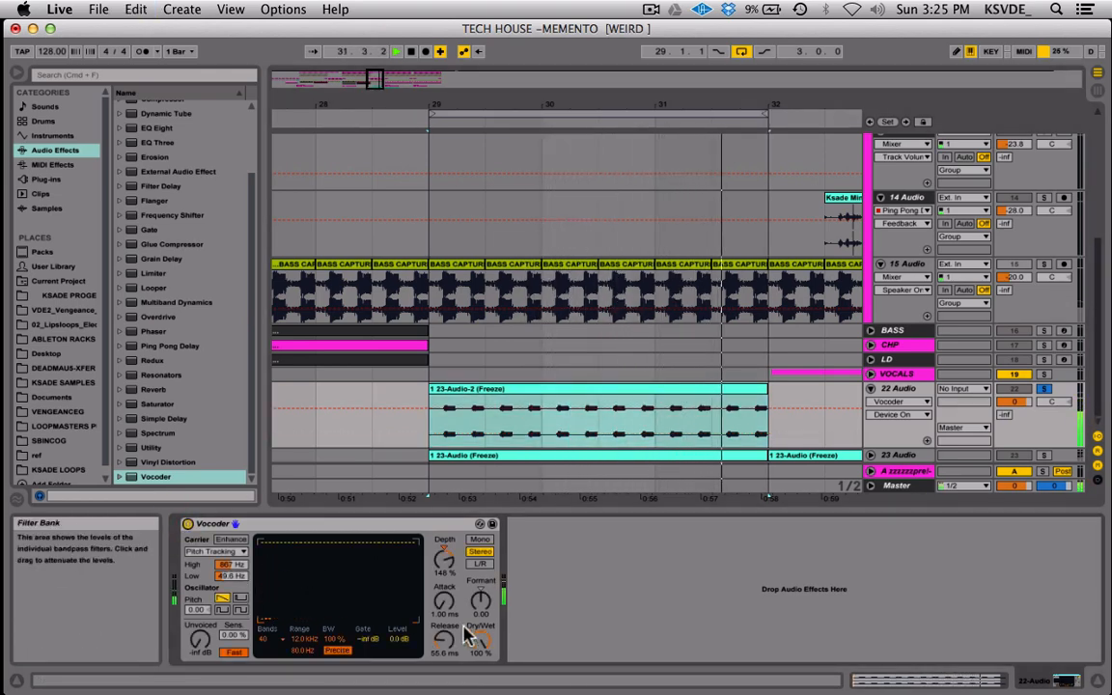
Set the Vocoder's Dry/Wet to 69.0 % and its Depth to 132 % during playback.
drag(480, 640, 480, 676)
drag(444, 560, 480, 551)
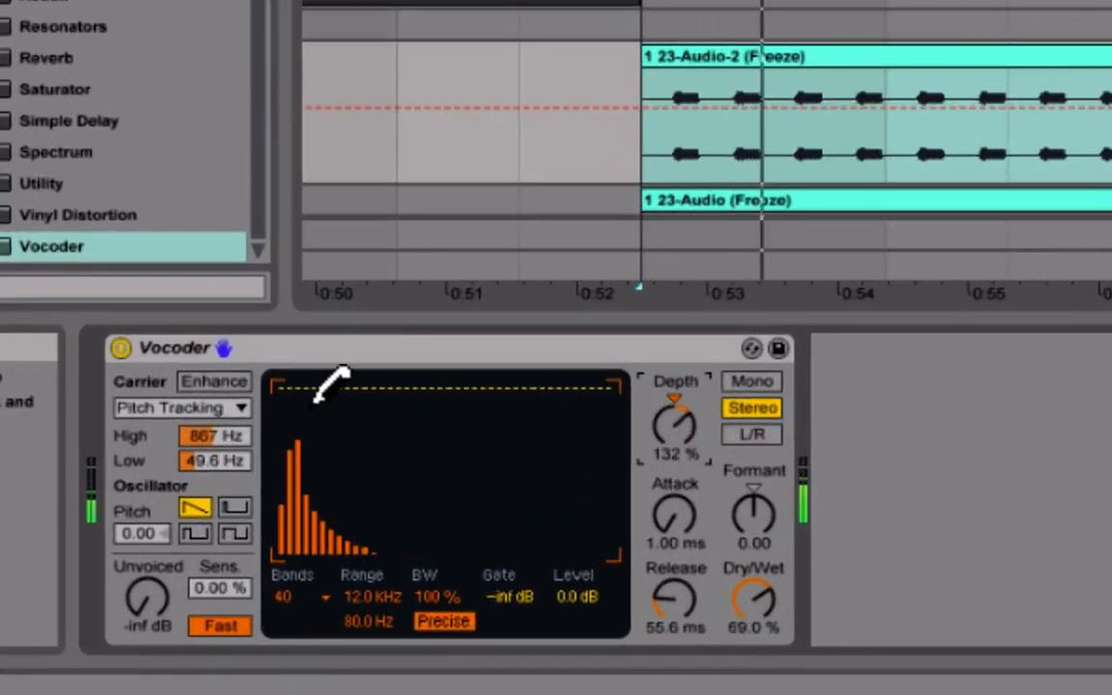
Attenuate only the few lowest bands in the Vocoder's filter bank and set its Dry/Wet to 100 %.
click(295, 410)
drag(296, 407, 289, 427)
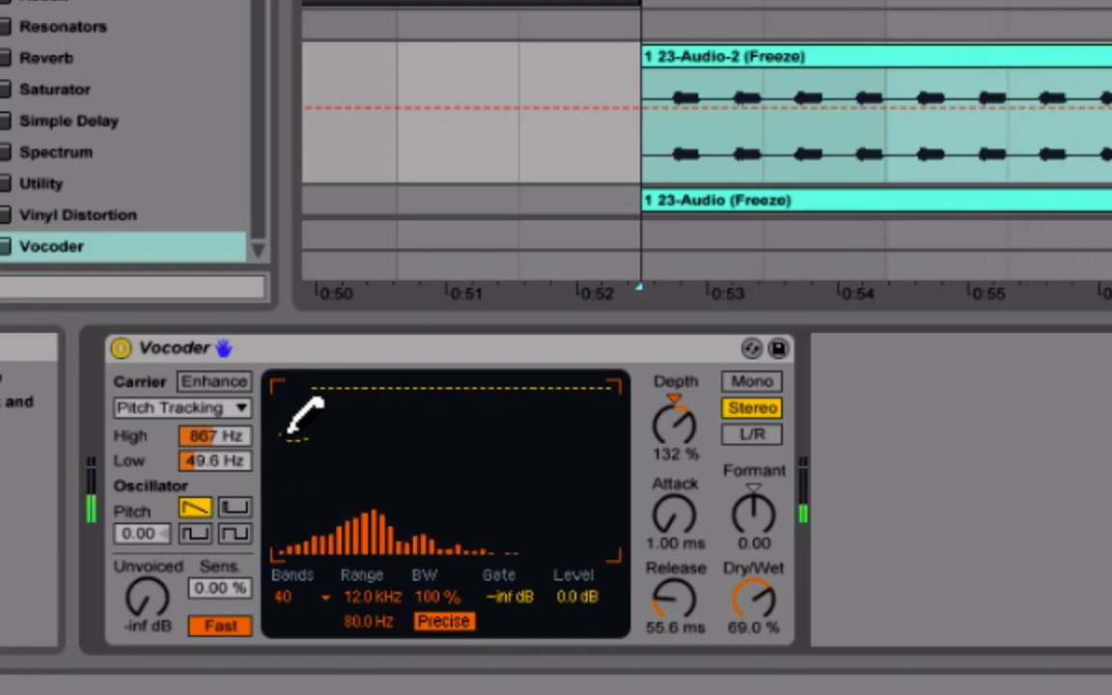
drag(778, 598, 773, 565)
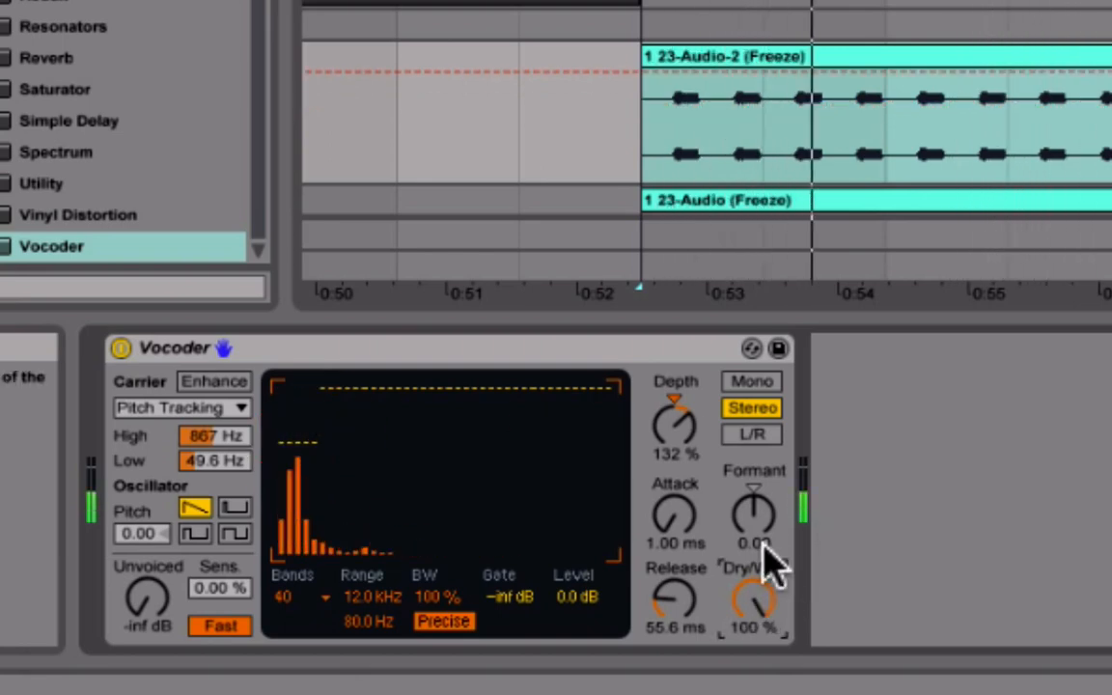
click(353, 457)
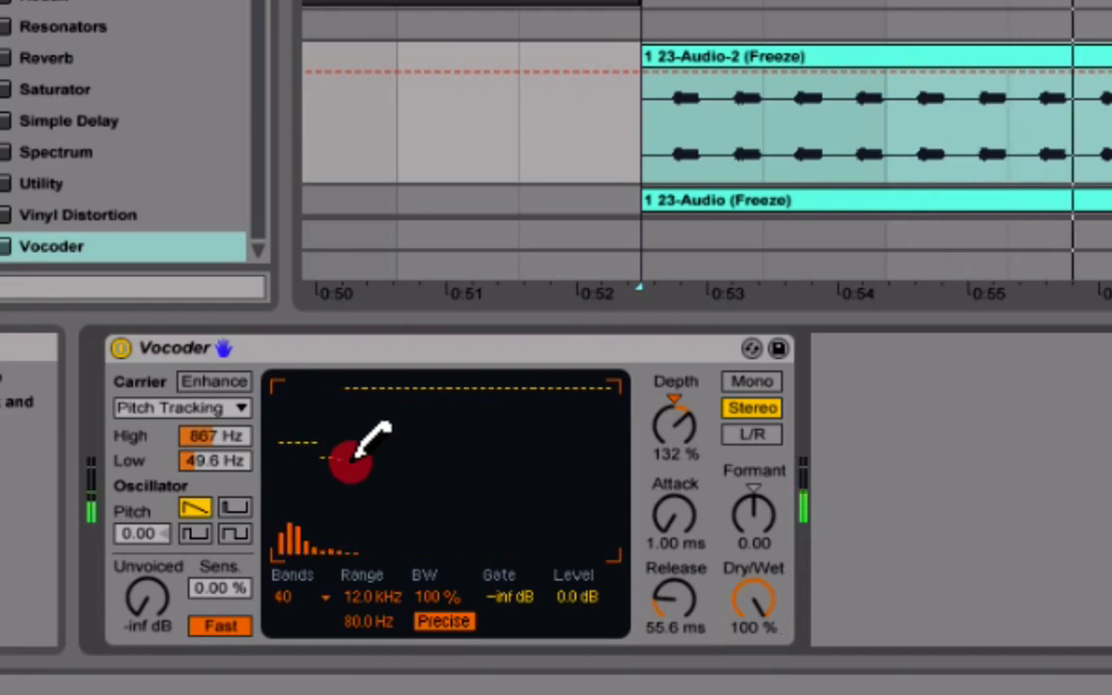
mouse_move(353, 458)
mouse_down()
mouse_move(414, 371)
mouse_move(301, 351)
mouse_up()
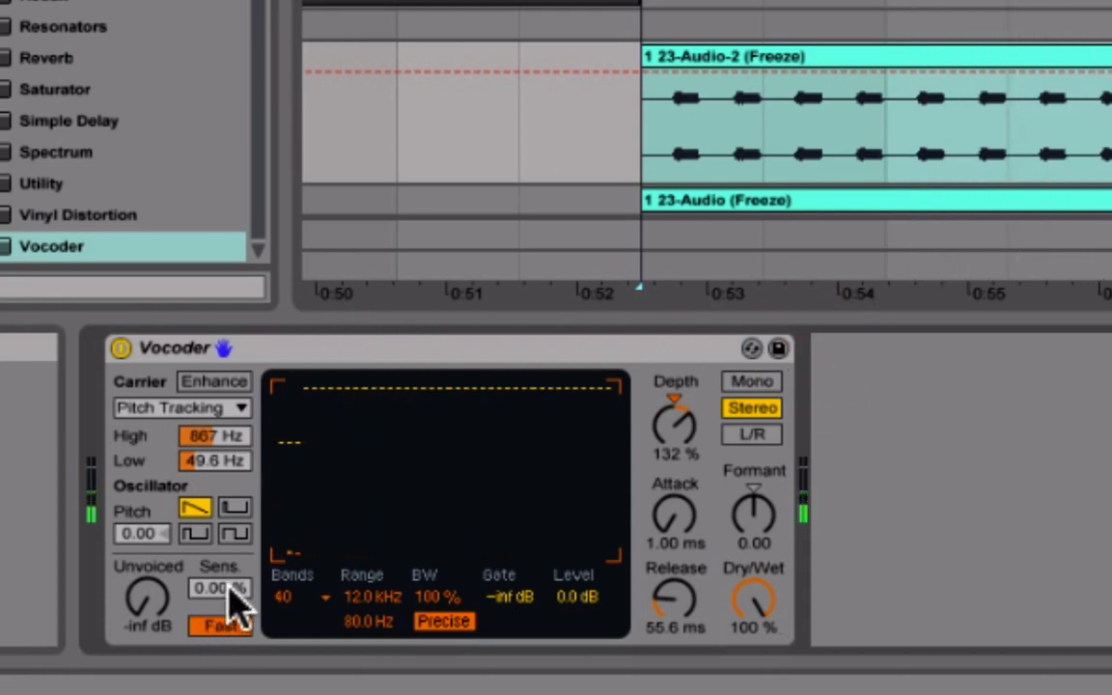
drag(282, 441, 301, 442)
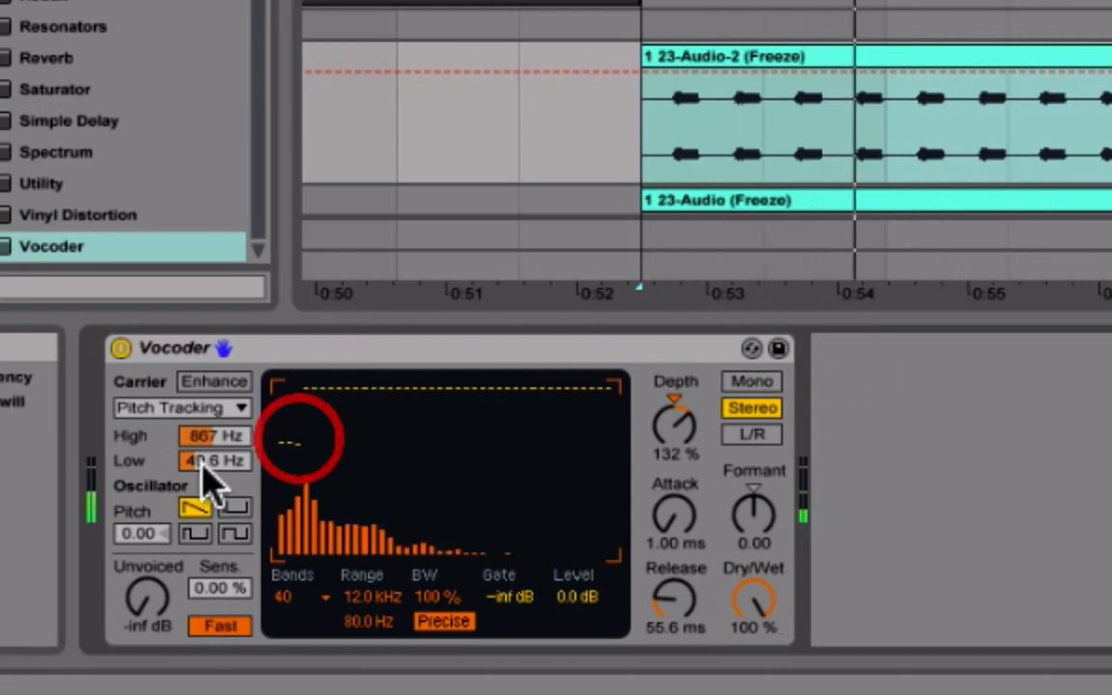
Set the Vocoder's pitch tracking High to 3.00 kHz and Low to 40.0 Hz, and its oscillator Pitch to 0.56.
drag(216, 435, 220, 414)
drag(209, 461, 209, 488)
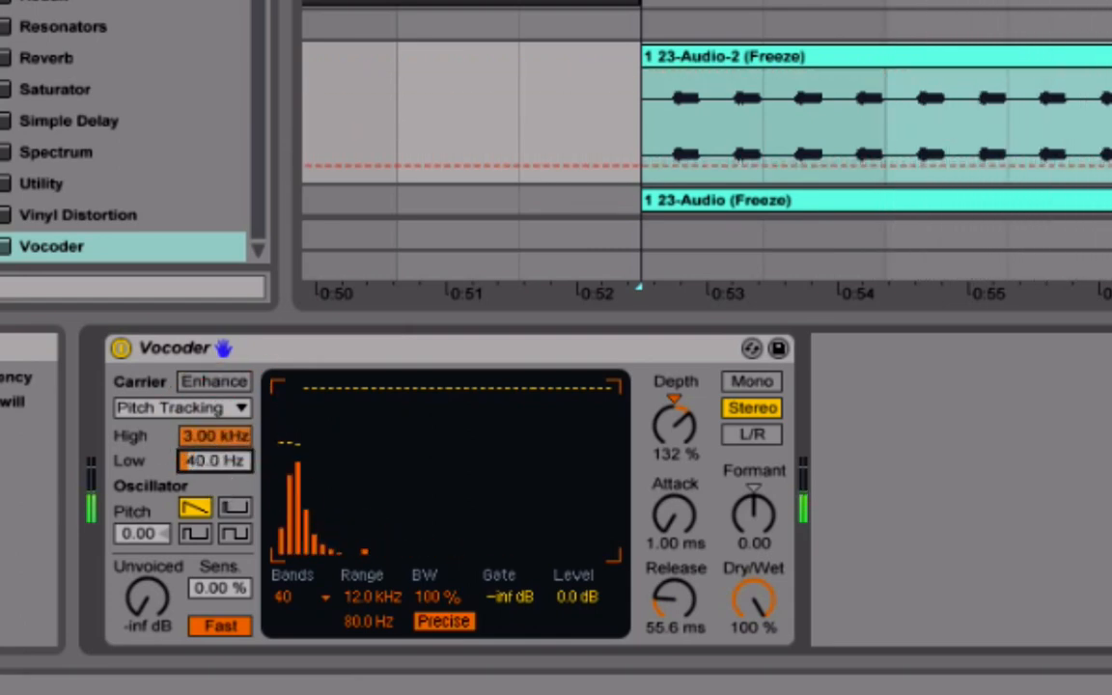
click(136, 533)
mouse_move(135, 533)
mouse_down()
mouse_move(136, 555)
mouse_move(129, 534)
mouse_up()
Audition the other three oscillator waveforms of the Vocoder and return to the sawtooth.
click(194, 534)
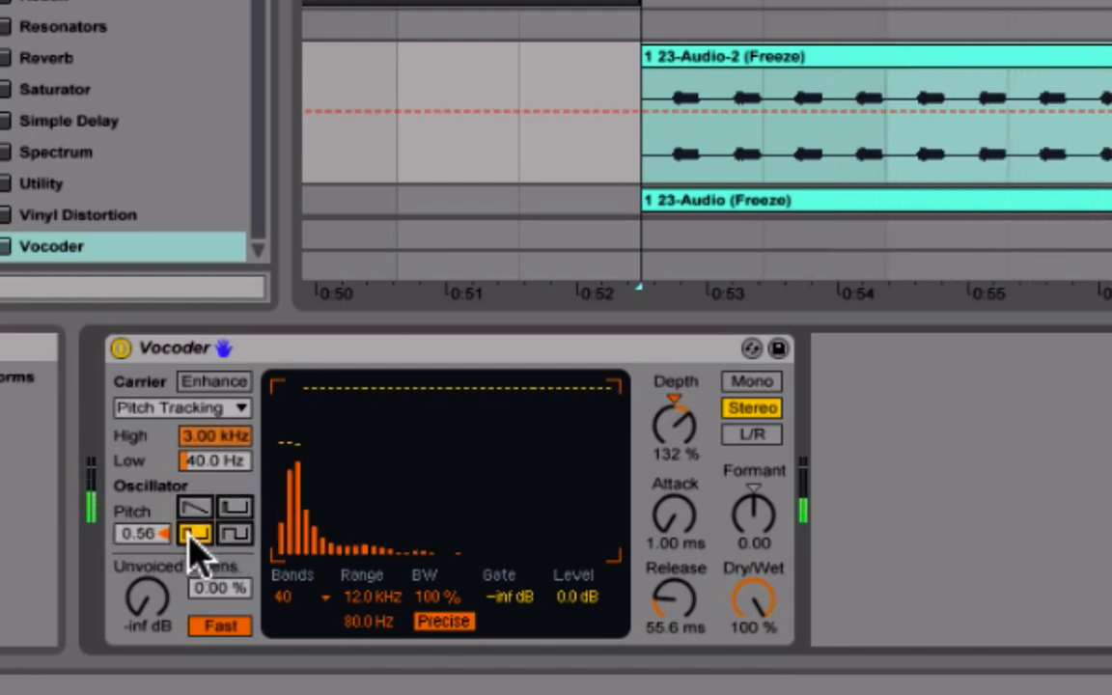
click(237, 534)
click(234, 507)
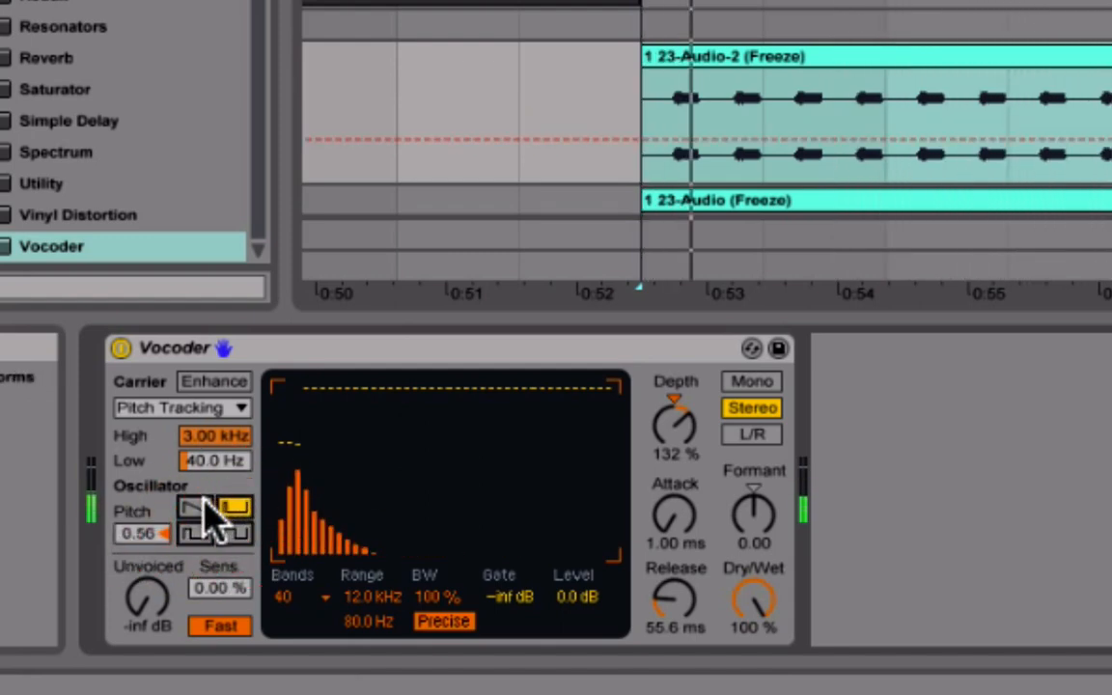
click(197, 508)
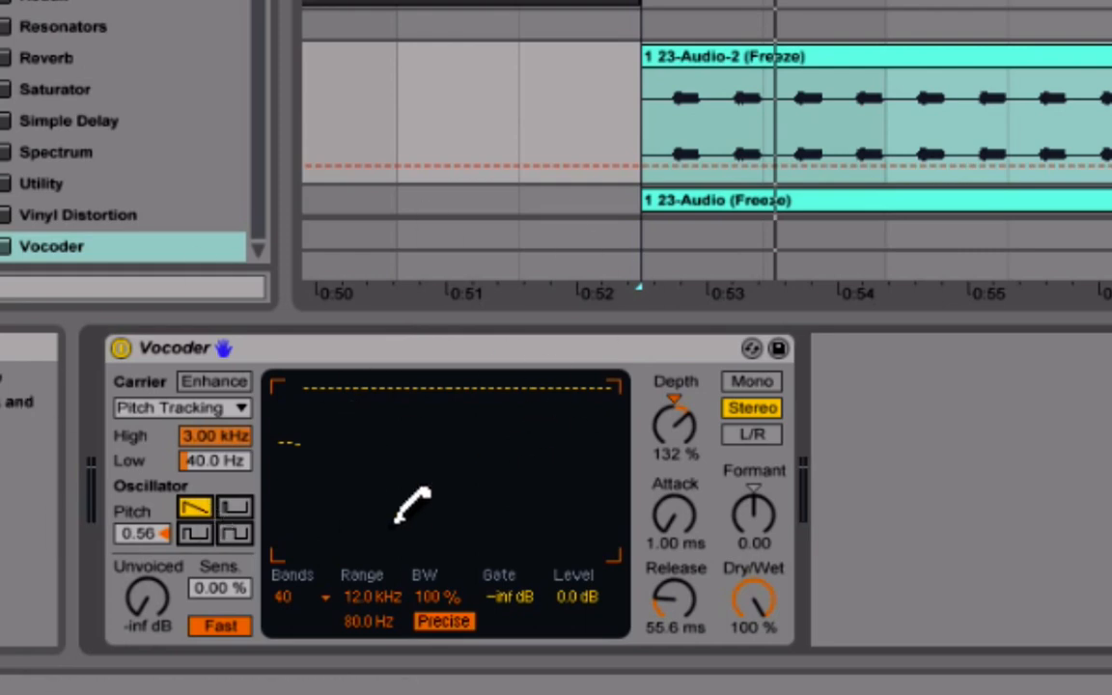
Restore the attenuated low bands of the Vocoder's filter bank to full level and play back the loop.
mouse_move(298, 412)
mouse_down()
mouse_move(279, 361)
mouse_move(726, 279)
mouse_up()
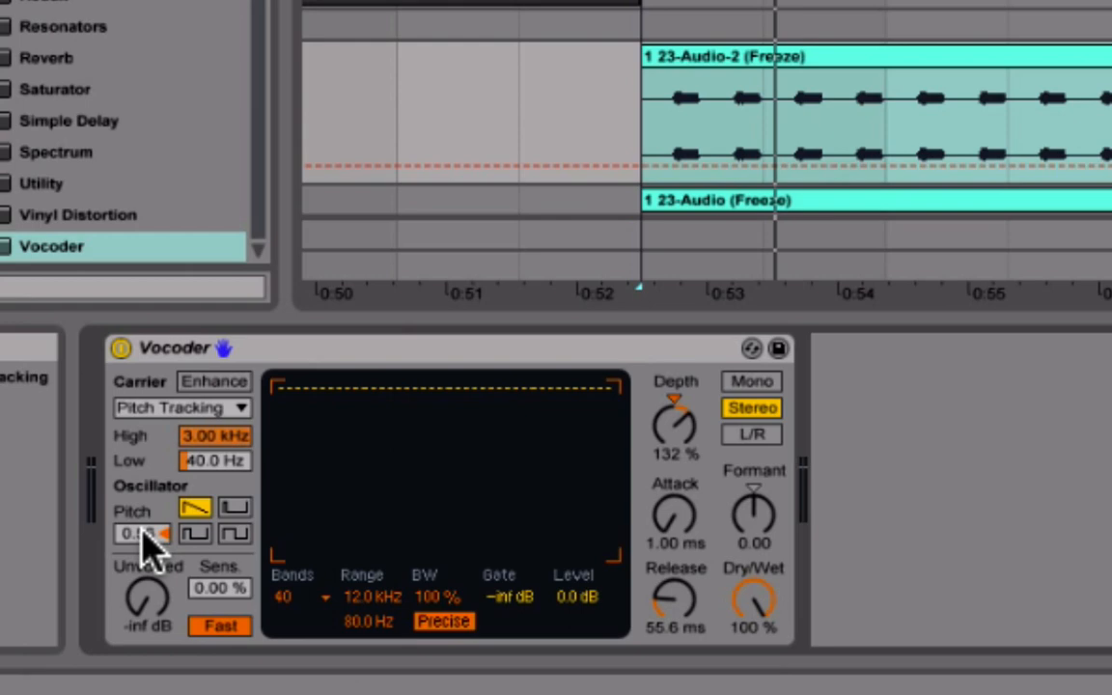
key(space)
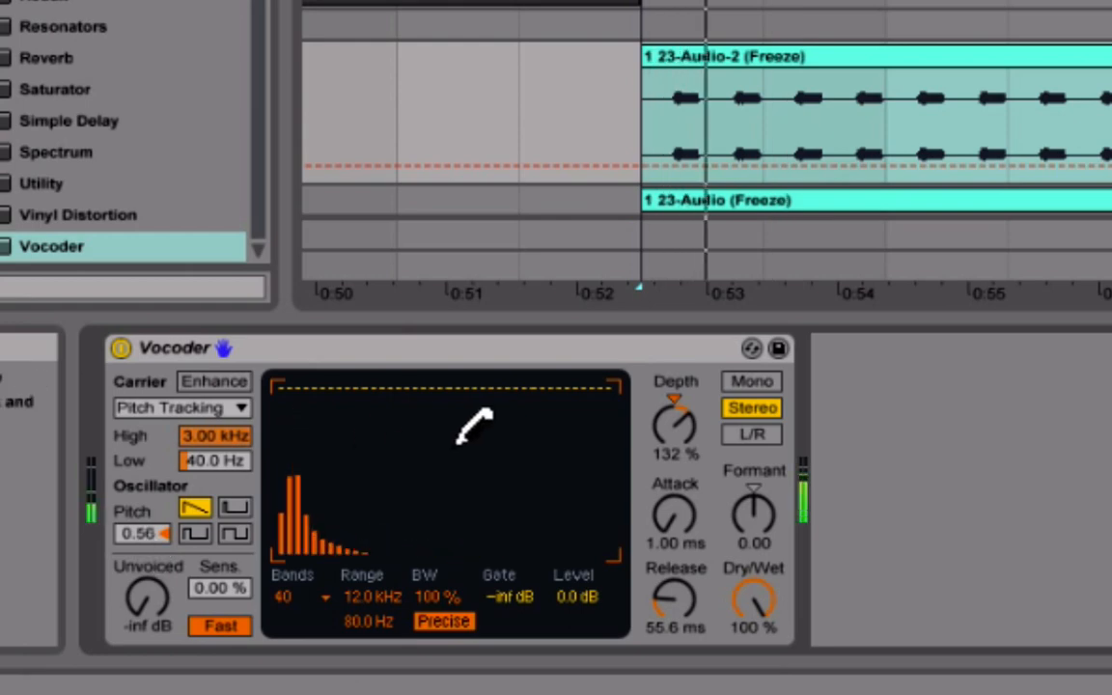
key(space)
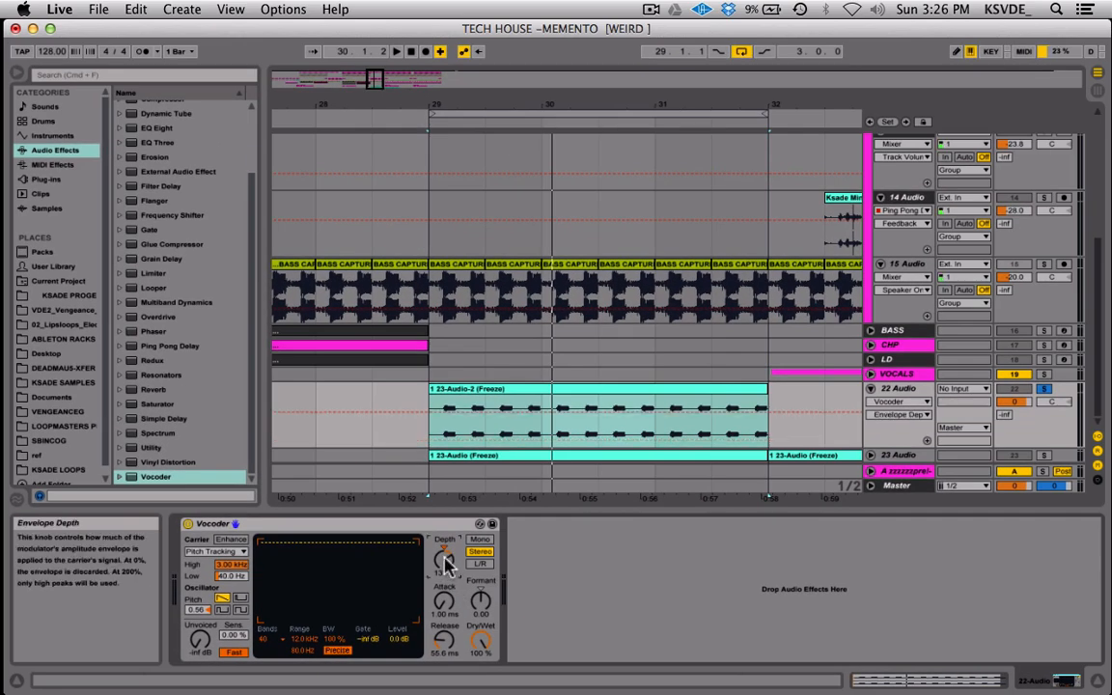
Set the Vocoder's Depth to 156 % and play back the 22 Audio clip.
scroll(616, 426, left, 1)
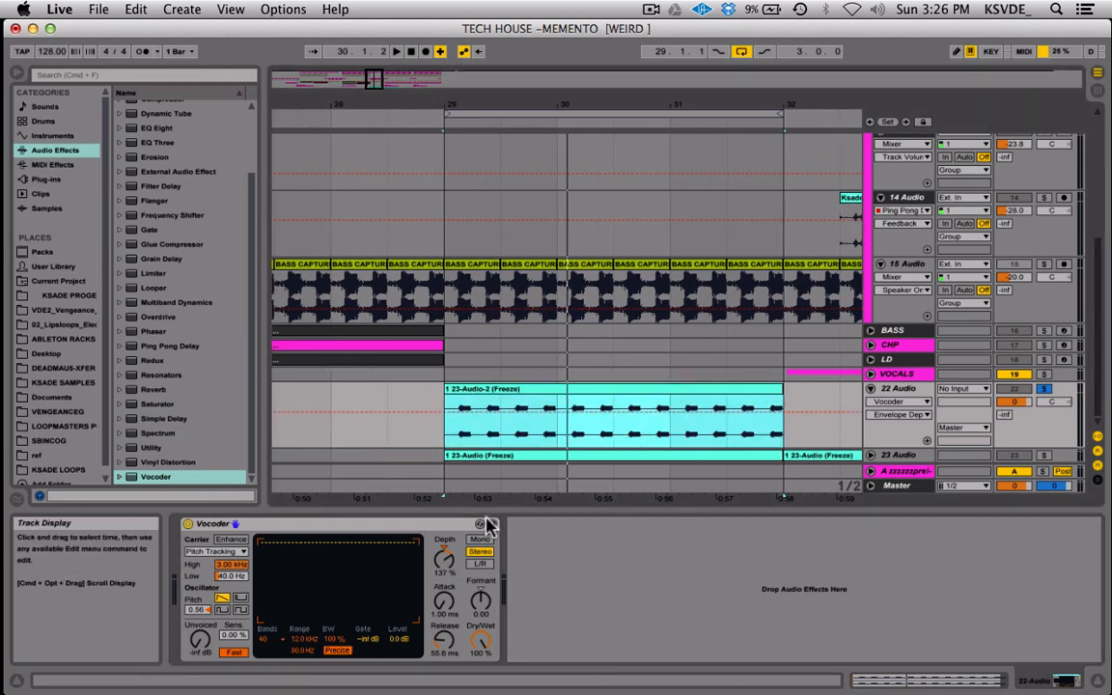
drag(445, 567, 446, 553)
key(space)
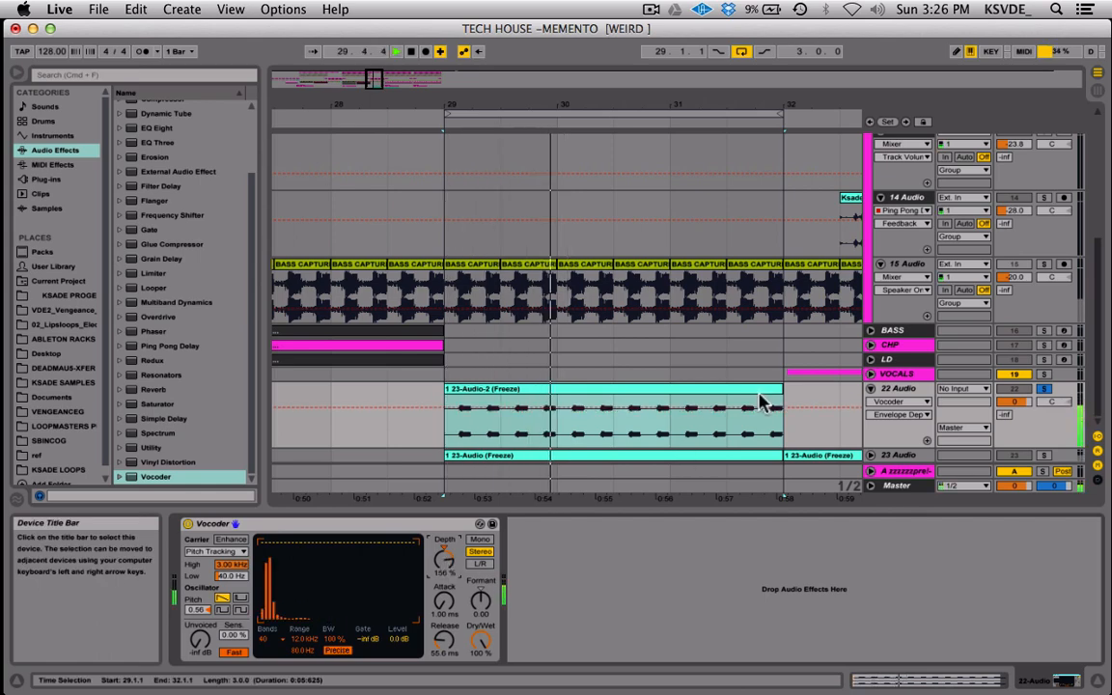
key(space)
Copy the Vocoder from the 23 Audio track to the end of the 22 Audio device chain, and bypass the original Vocoder there.
click(904, 455)
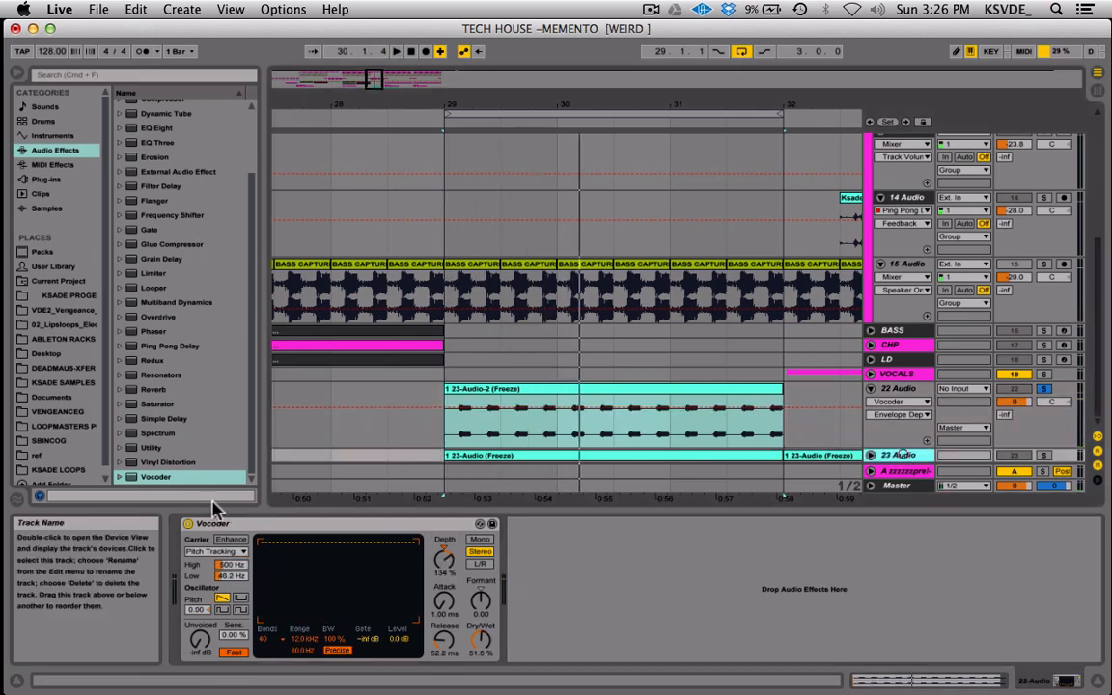
click(278, 524)
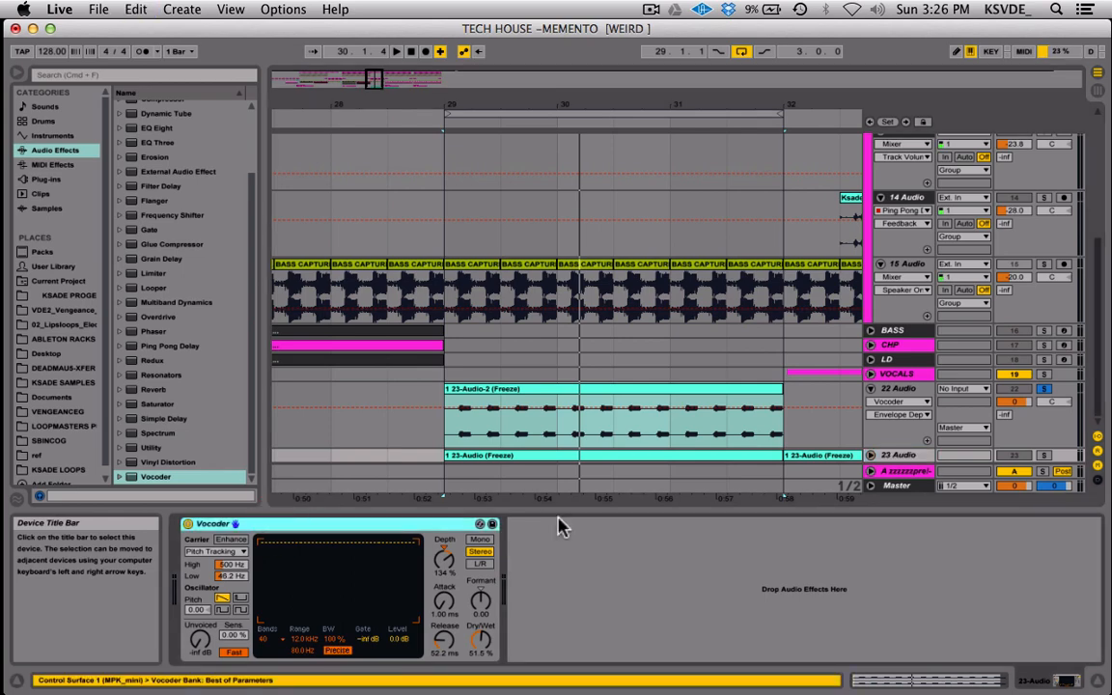
click(900, 389)
click(598, 610)
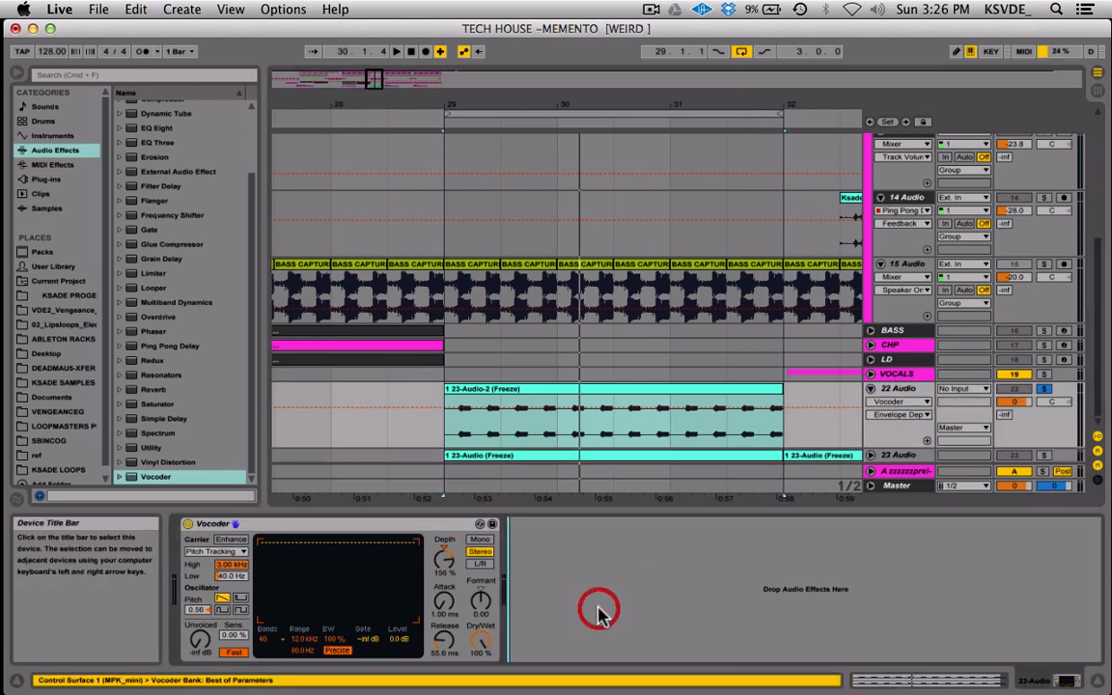
key(super+v)
click(189, 524)
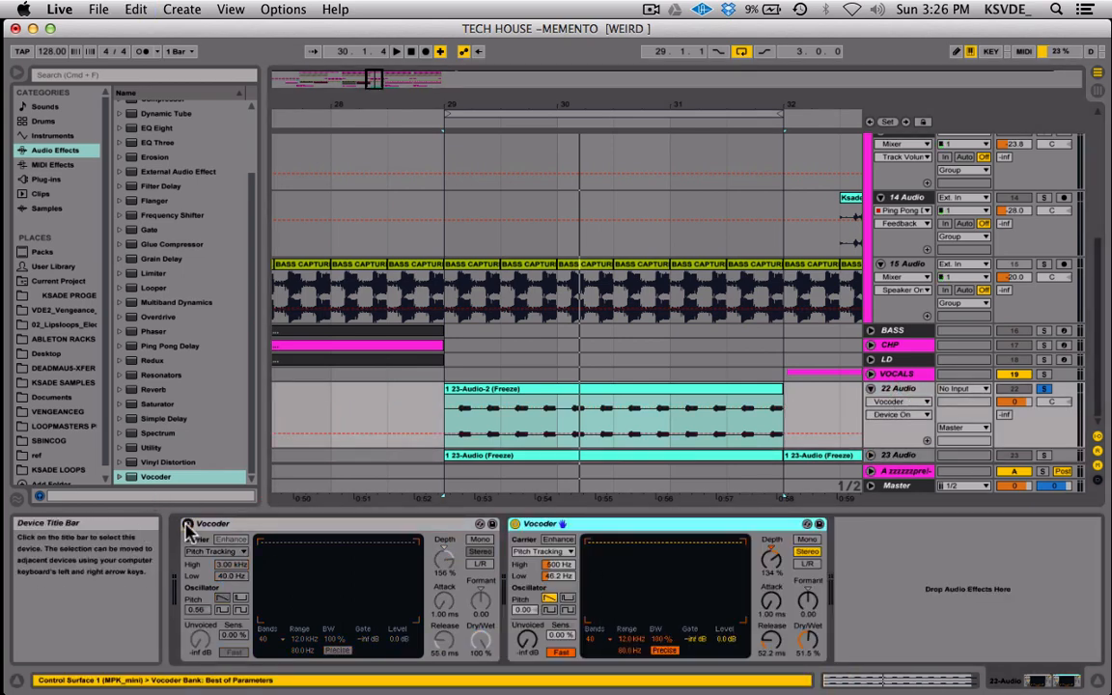
Play back the loop through the copied Vocoder and set the bypassed Vocoder's Dry/Wet to 50.0 %.
key(space)
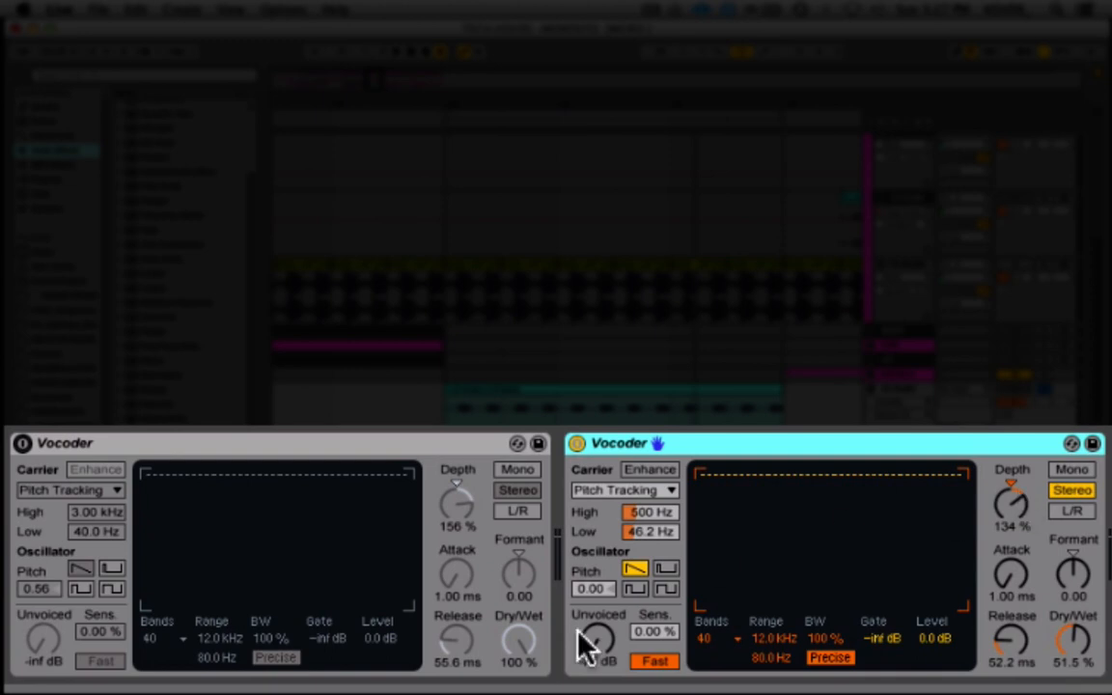
drag(519, 632, 518, 666)
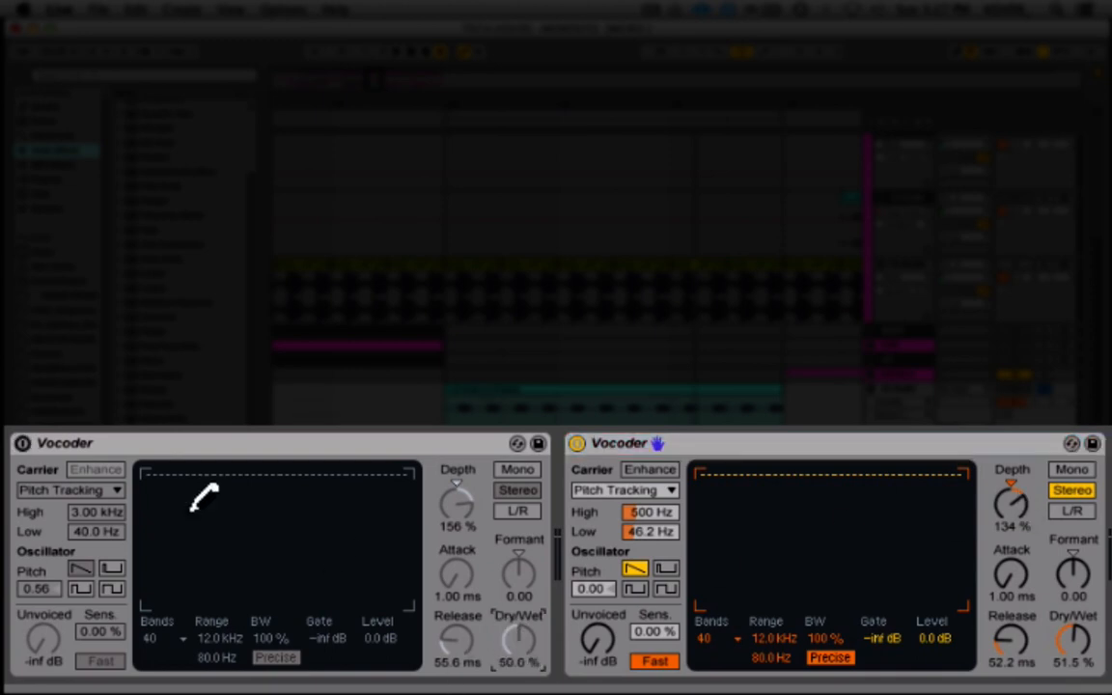
Compare the two Vocoders on 22 Audio during playback by enabling one while the other is bypassed.
click(21, 443)
click(577, 443)
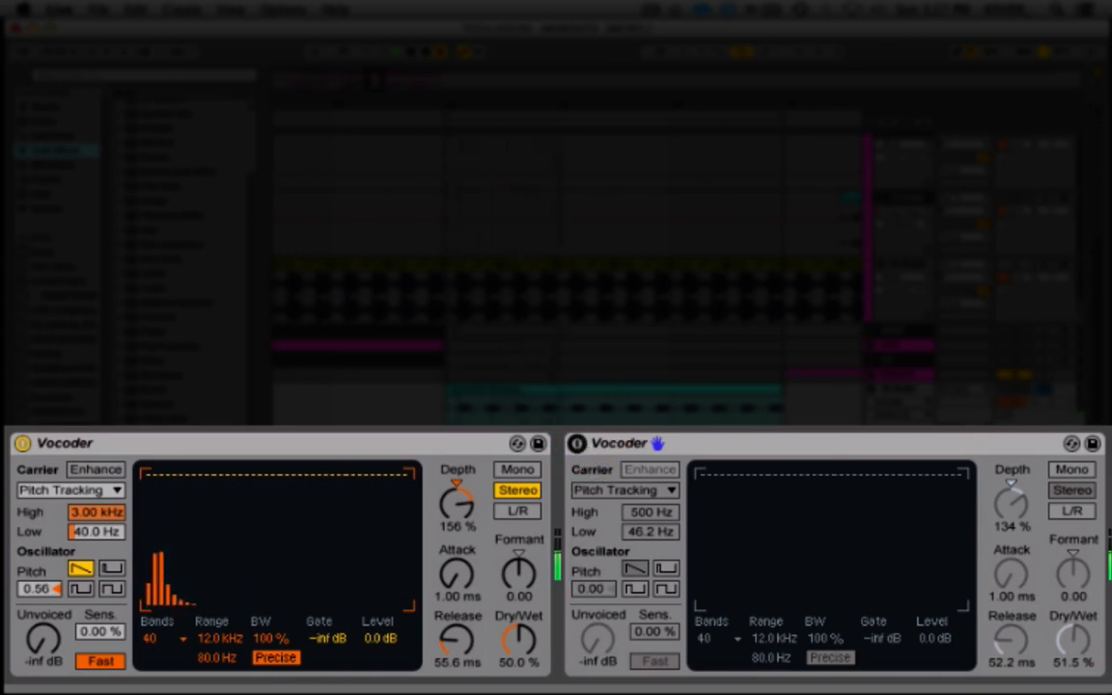
click(21, 446)
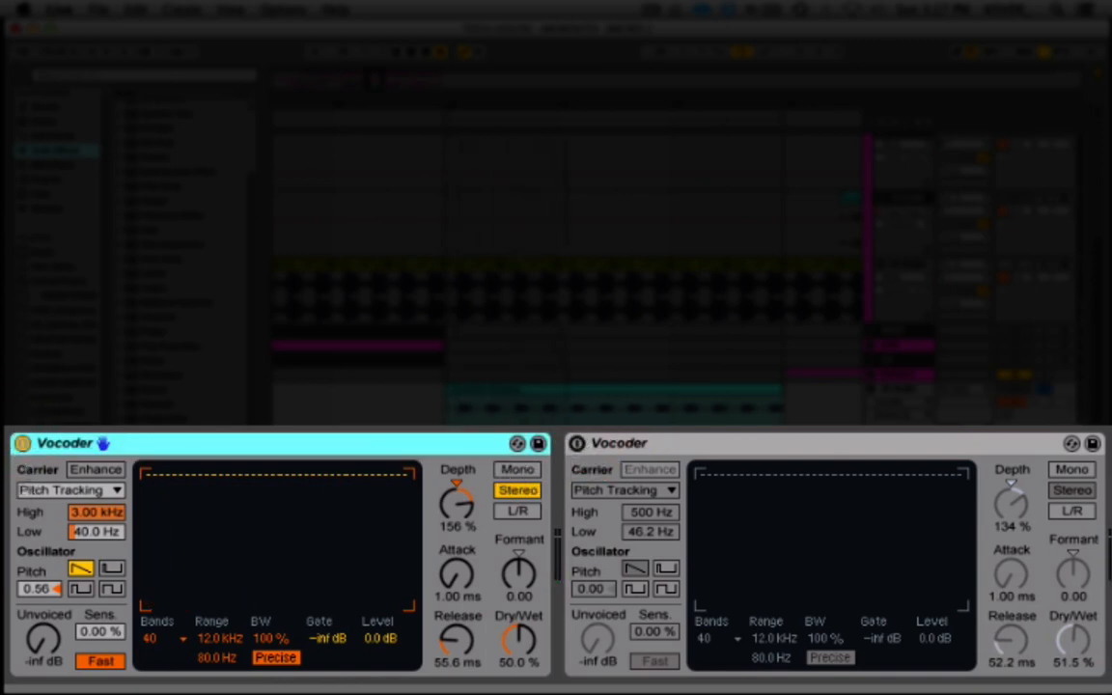
click(21, 444)
click(578, 444)
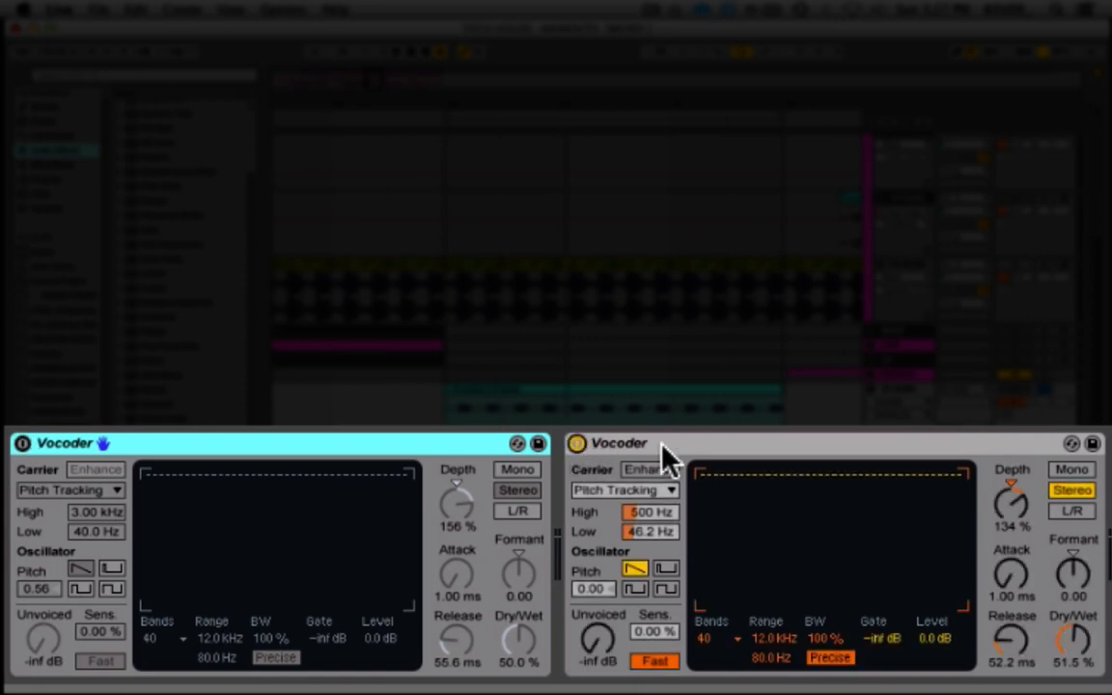
Delete the bypassed Vocoder with 156 % Depth from the 22 Audio device chain.
click(689, 447)
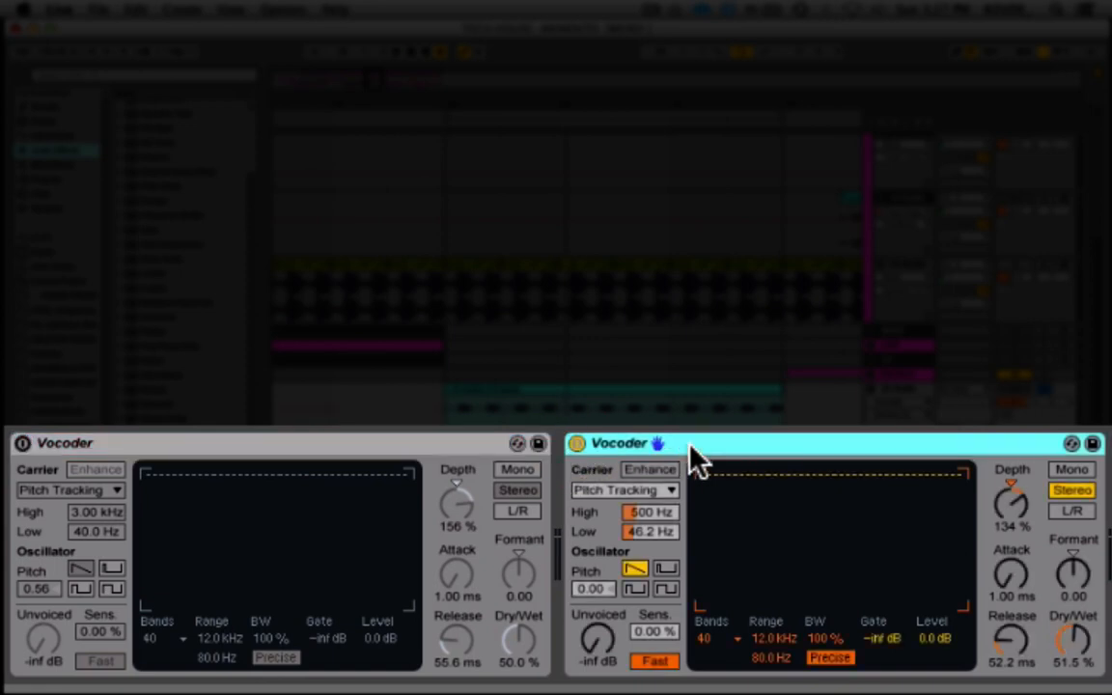
click(356, 446)
key(Delete)
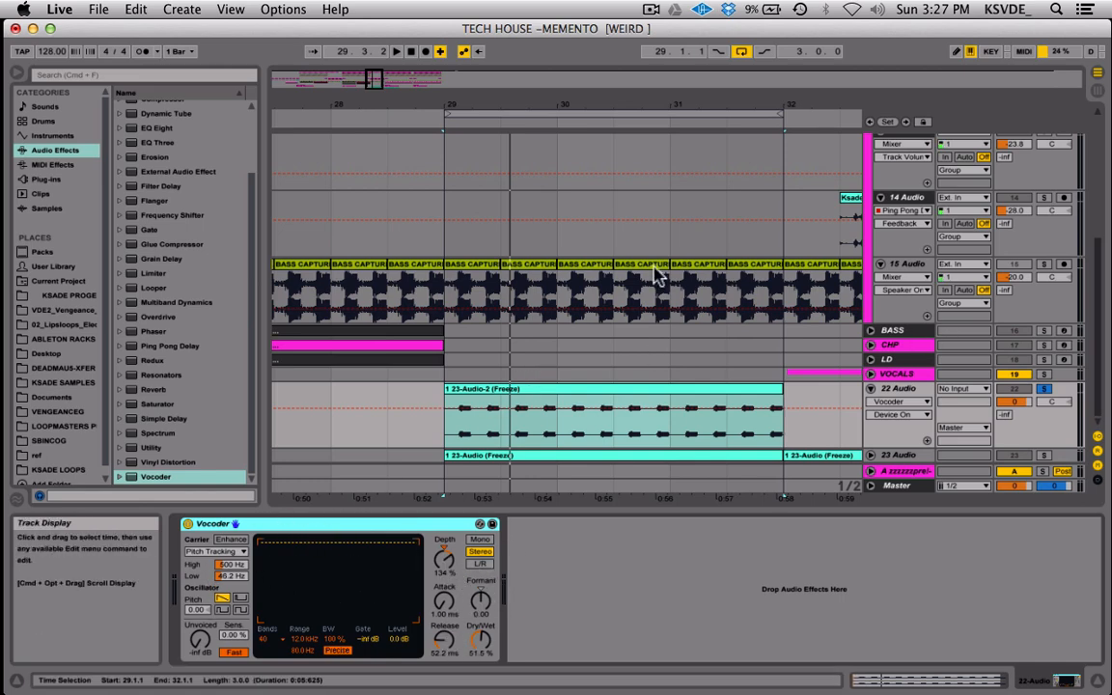
Reactivate and unfold the 23 Audio track, compare it with 22 Audio by soloing during playback, and leave both tracks unsoloed.
drag(380, 78, 373, 83)
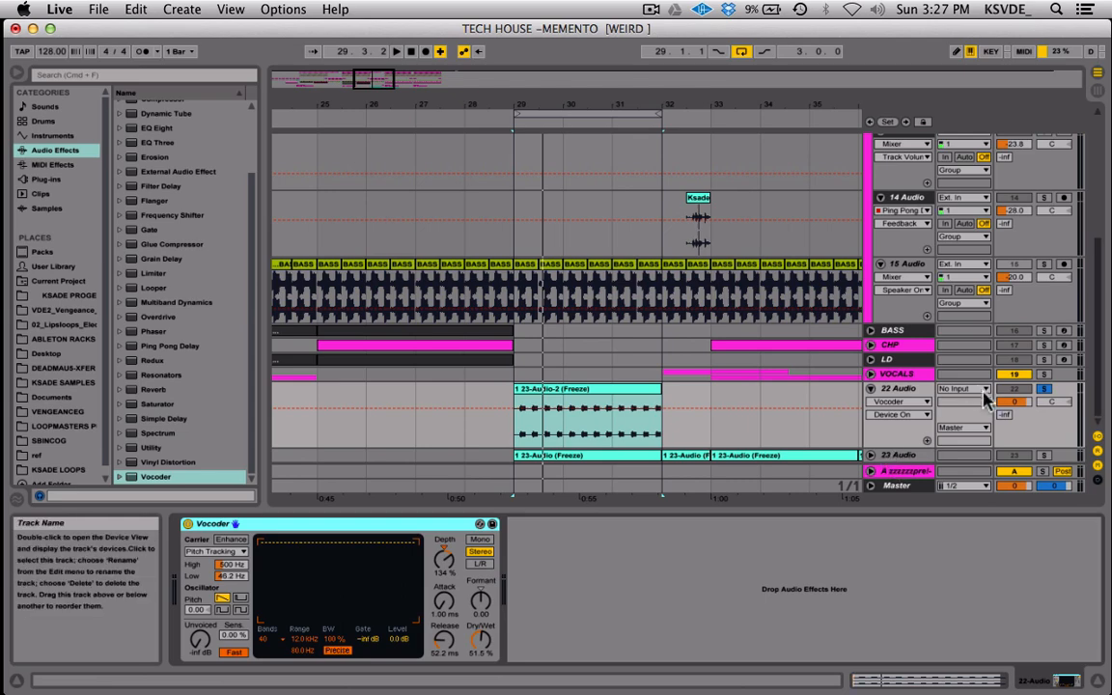
click(1044, 389)
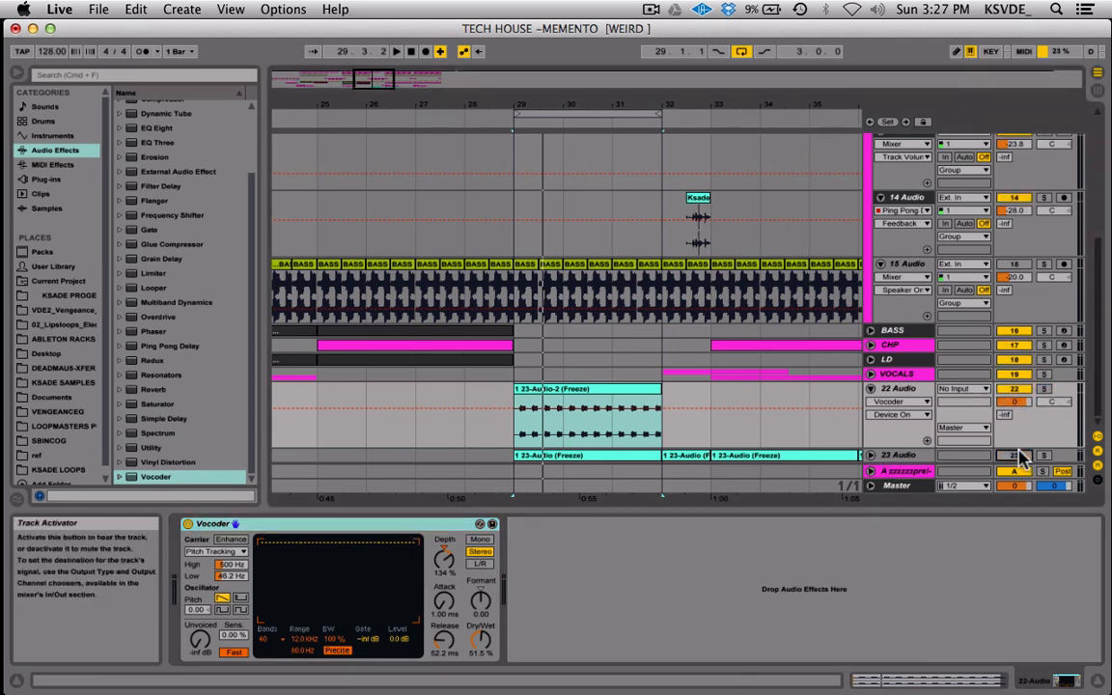
key(space)
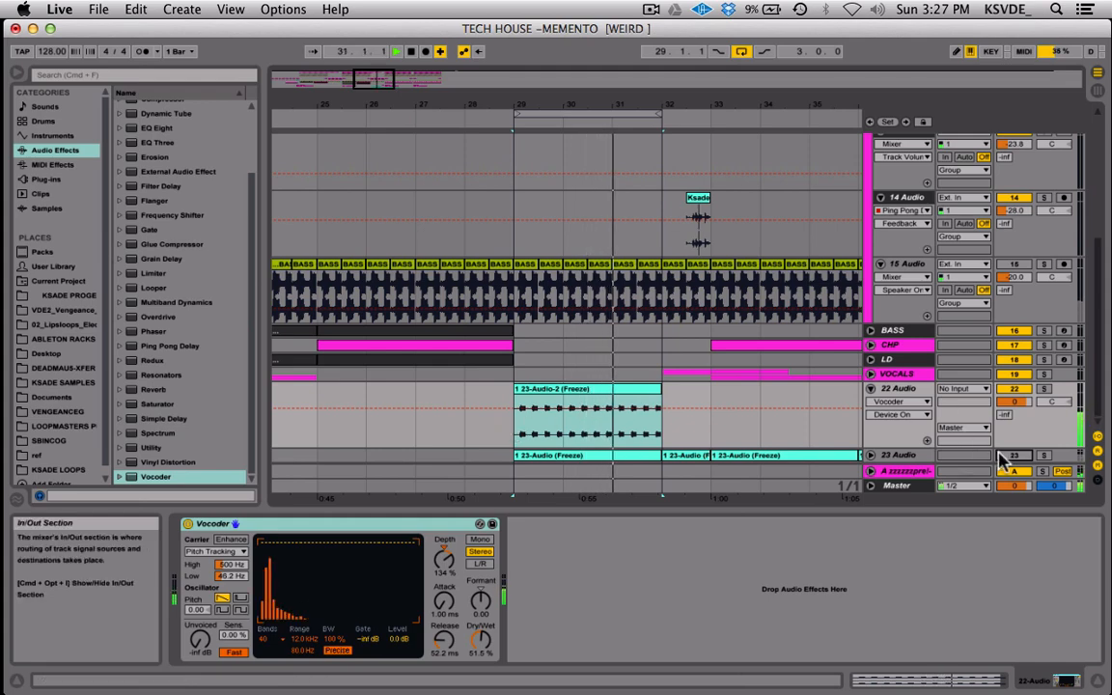
click(870, 454)
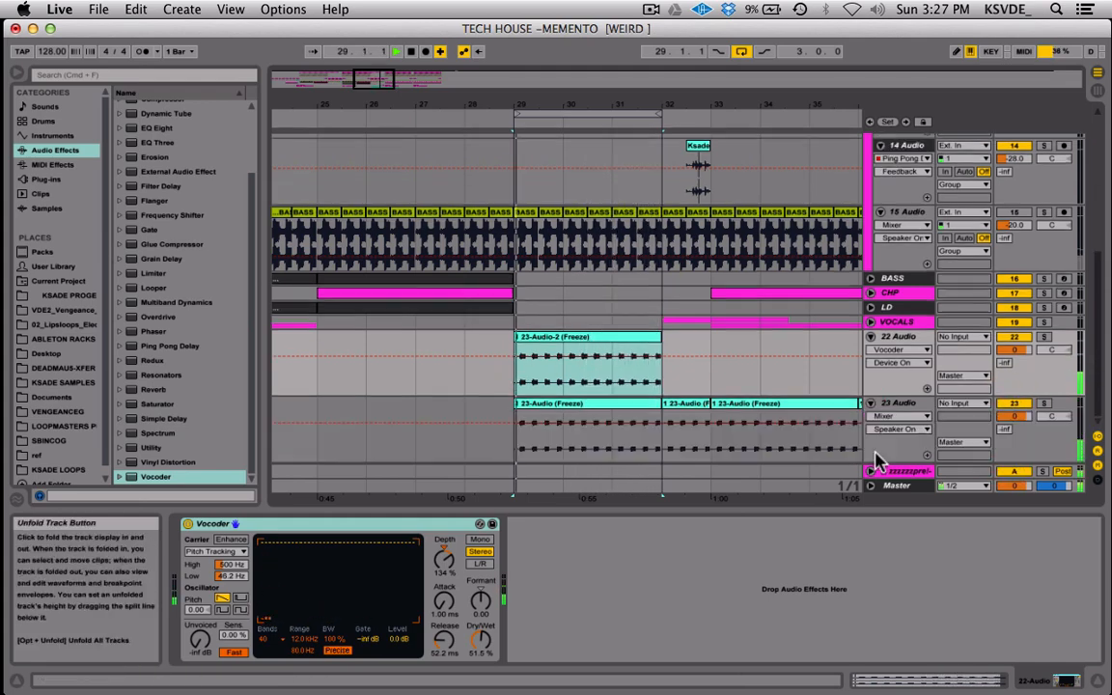
click(1043, 337)
key(space)
click(1044, 337)
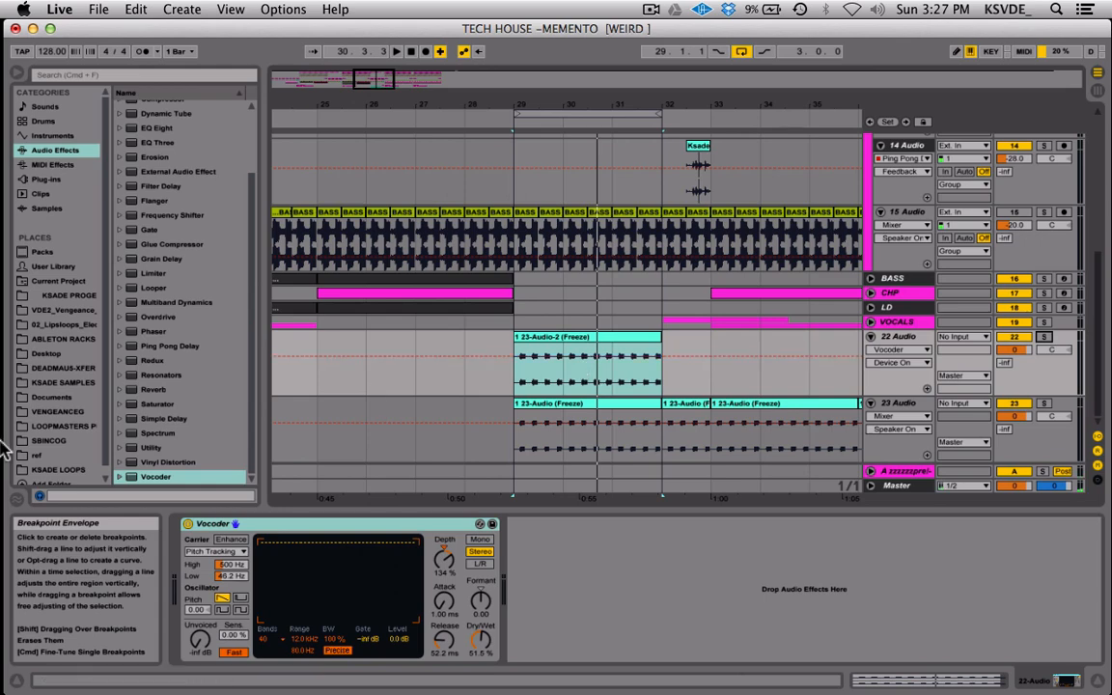
Examine the BASS CAPTURE clips on 15 Audio between bars 29 and 32 and the frozen clips on 22 and 23 Audio.
click(121, 447)
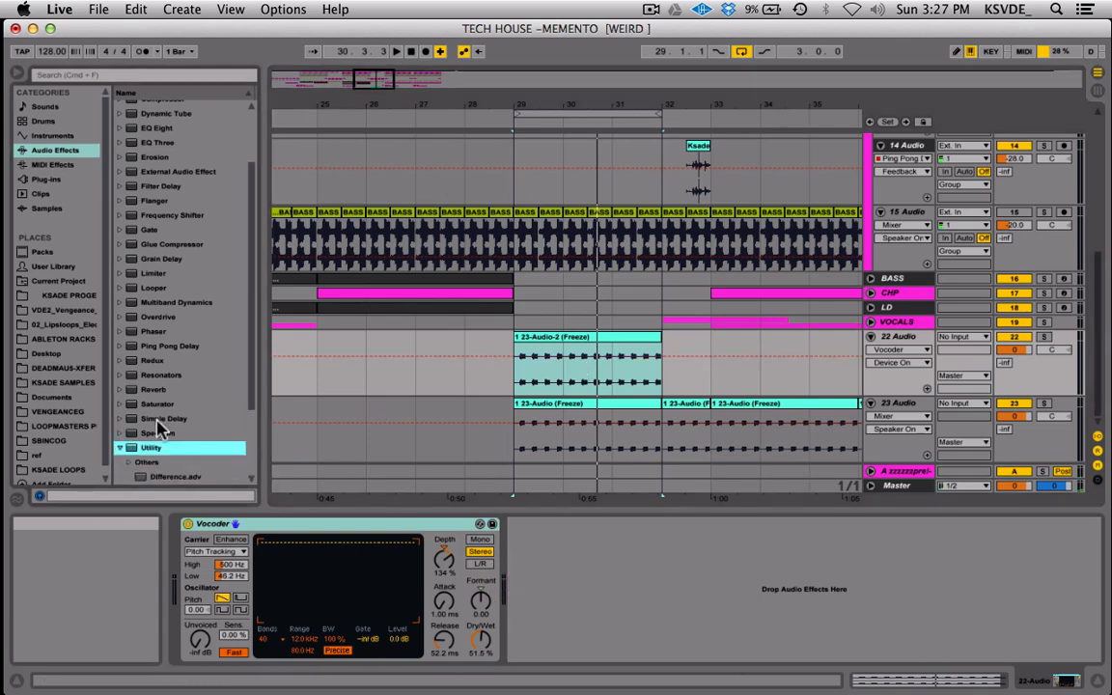
click(121, 448)
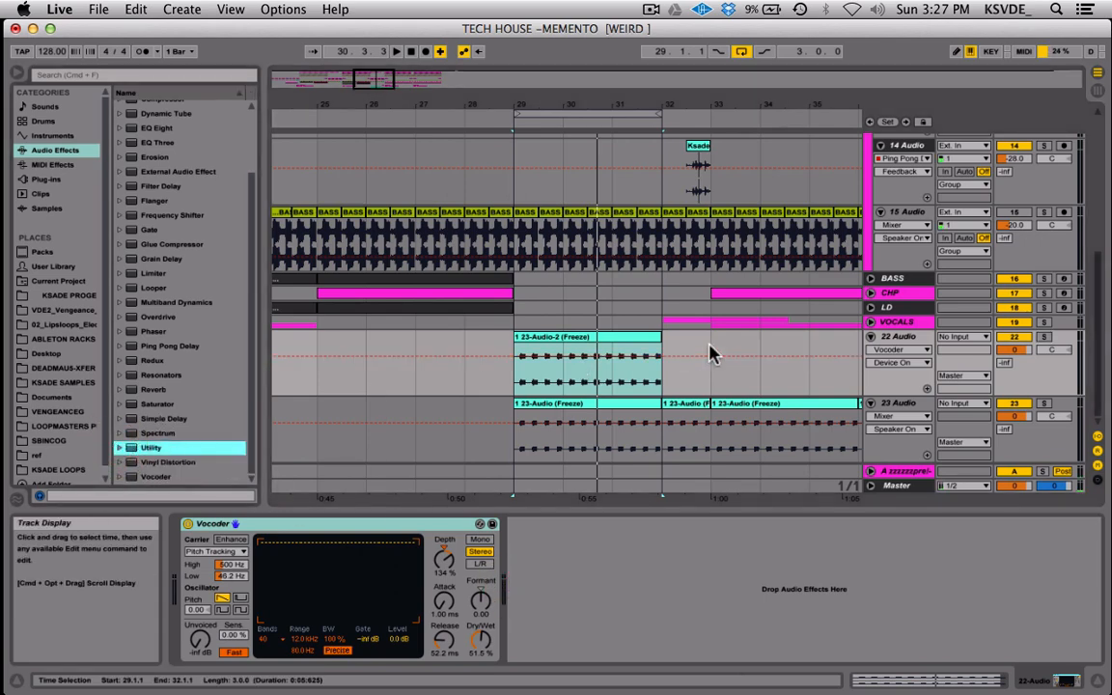
click(526, 214)
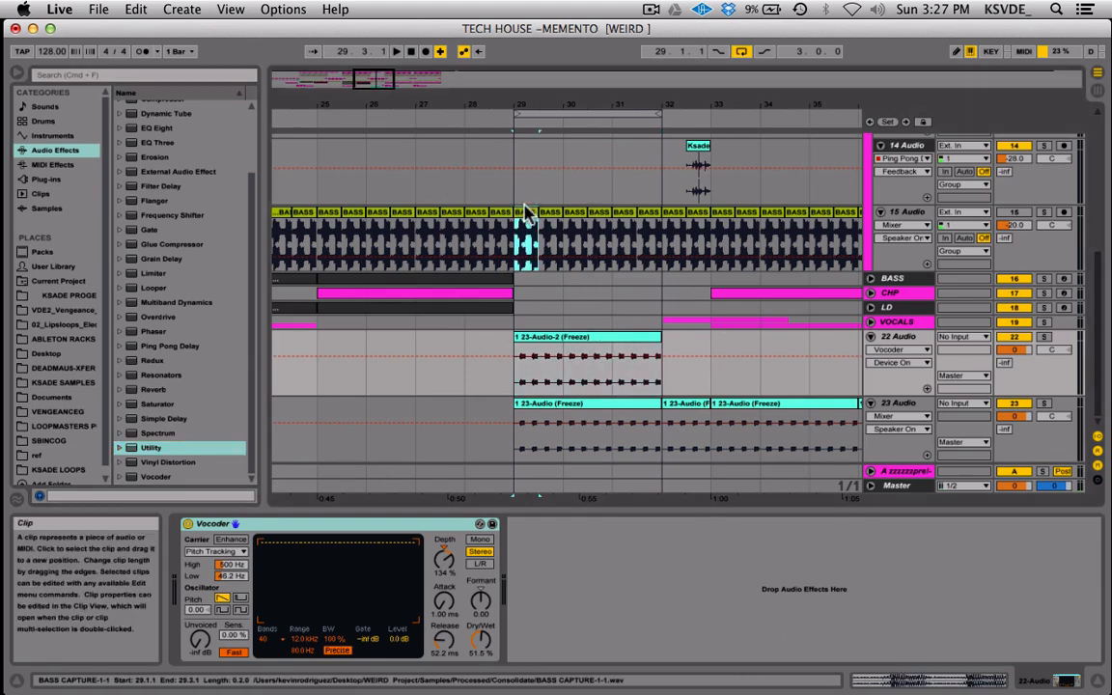
click(552, 214)
click(576, 215)
click(598, 214)
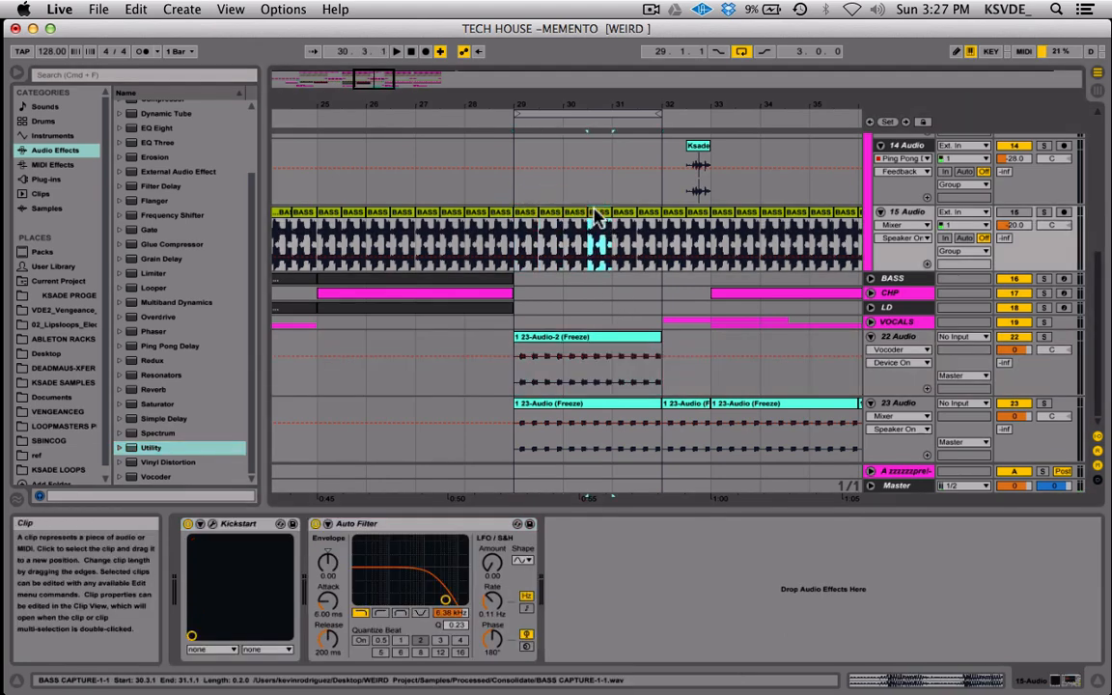
click(625, 214)
click(652, 212)
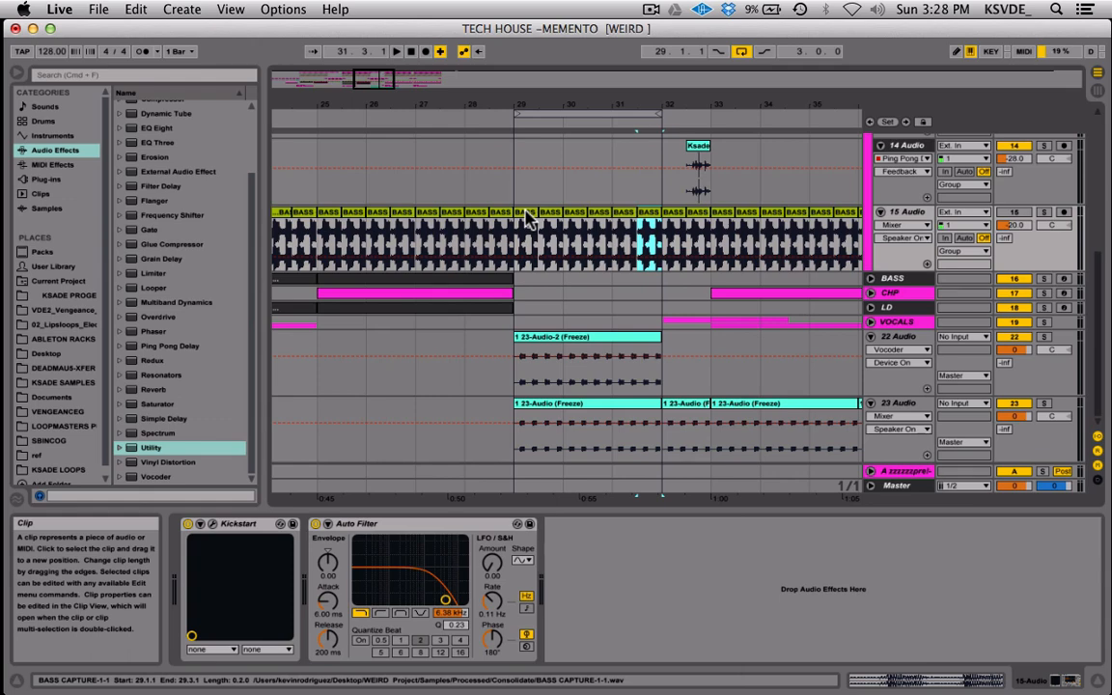
click(610, 335)
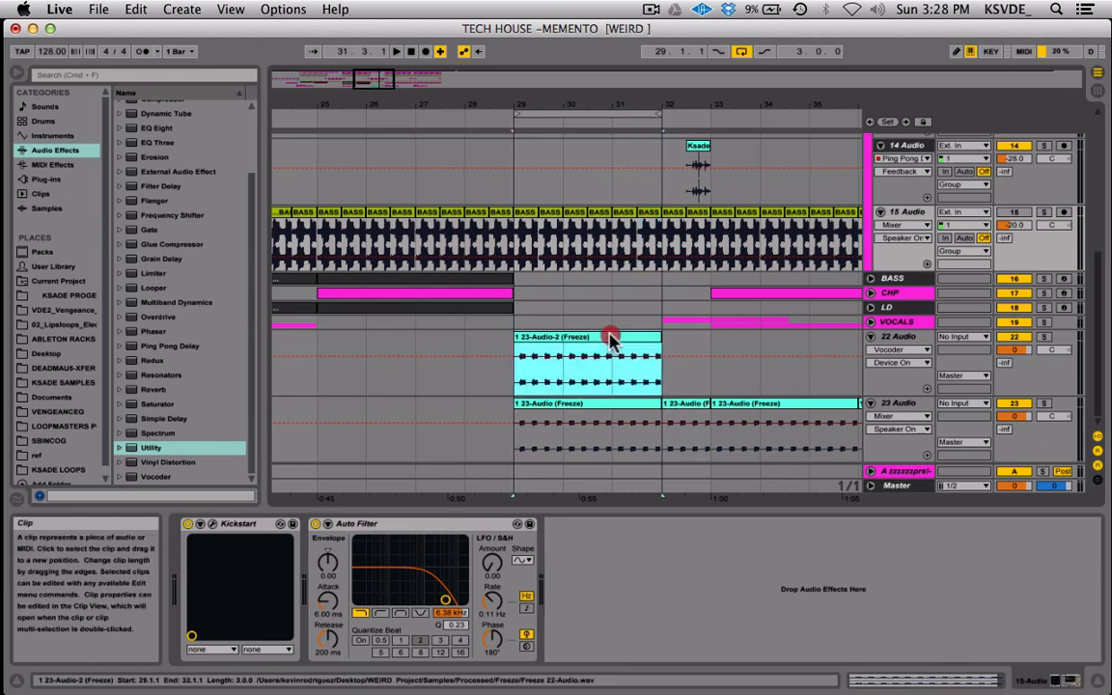
click(585, 407)
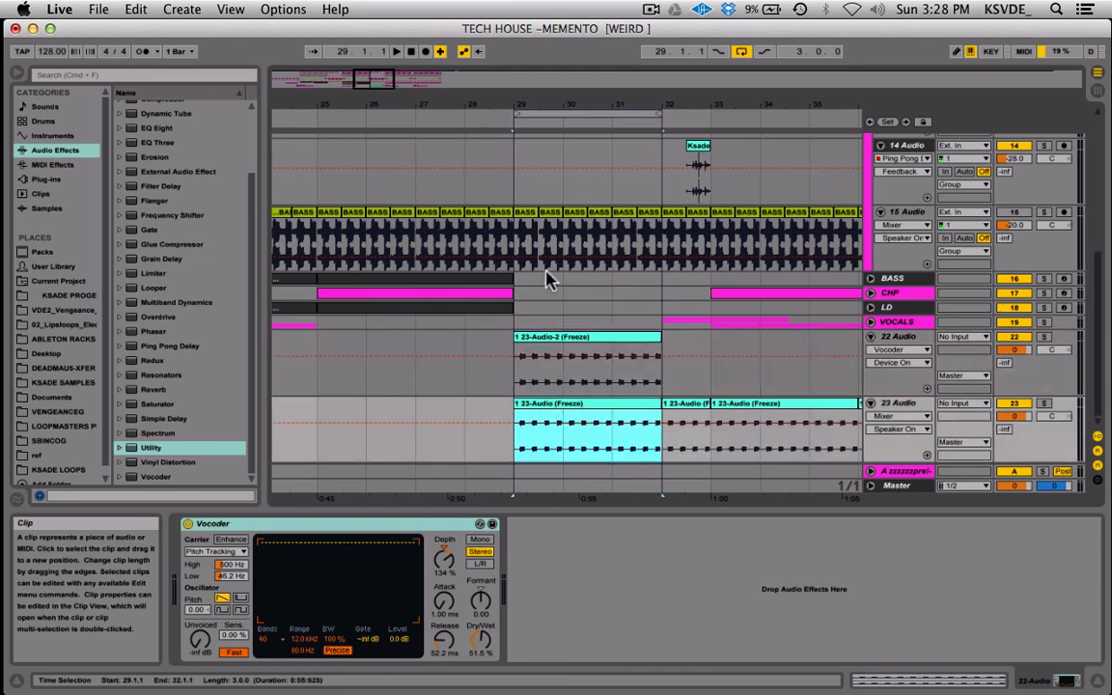
Delete the 23 Audio track and duplicate the 22 Audio track three times.
click(580, 340)
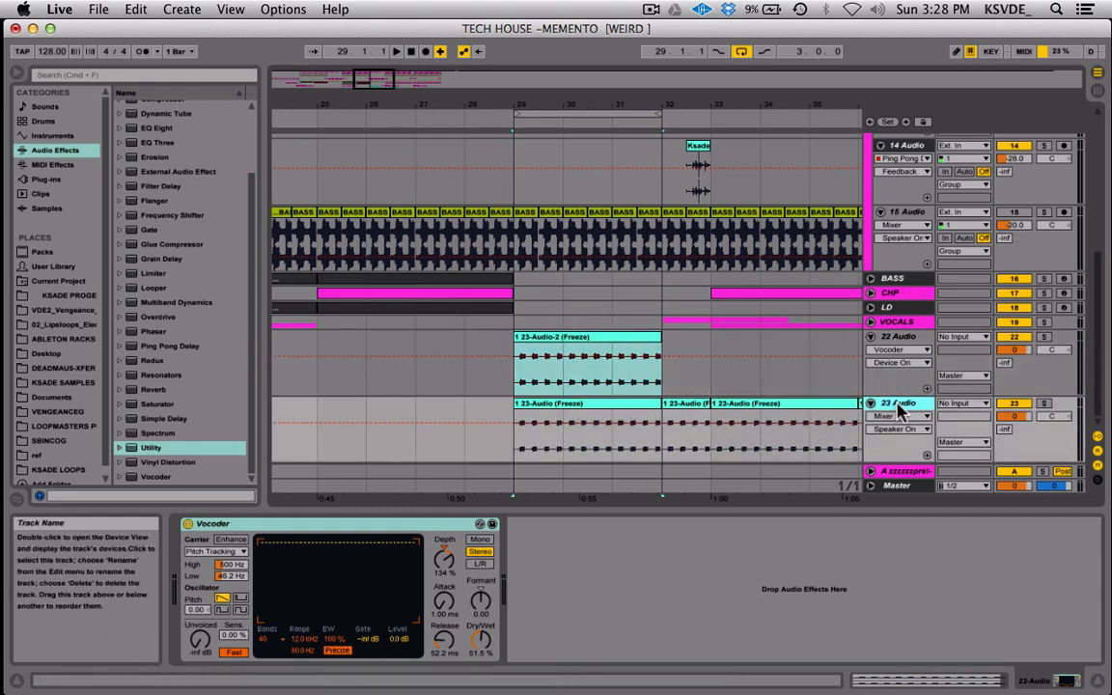
key(Delete)
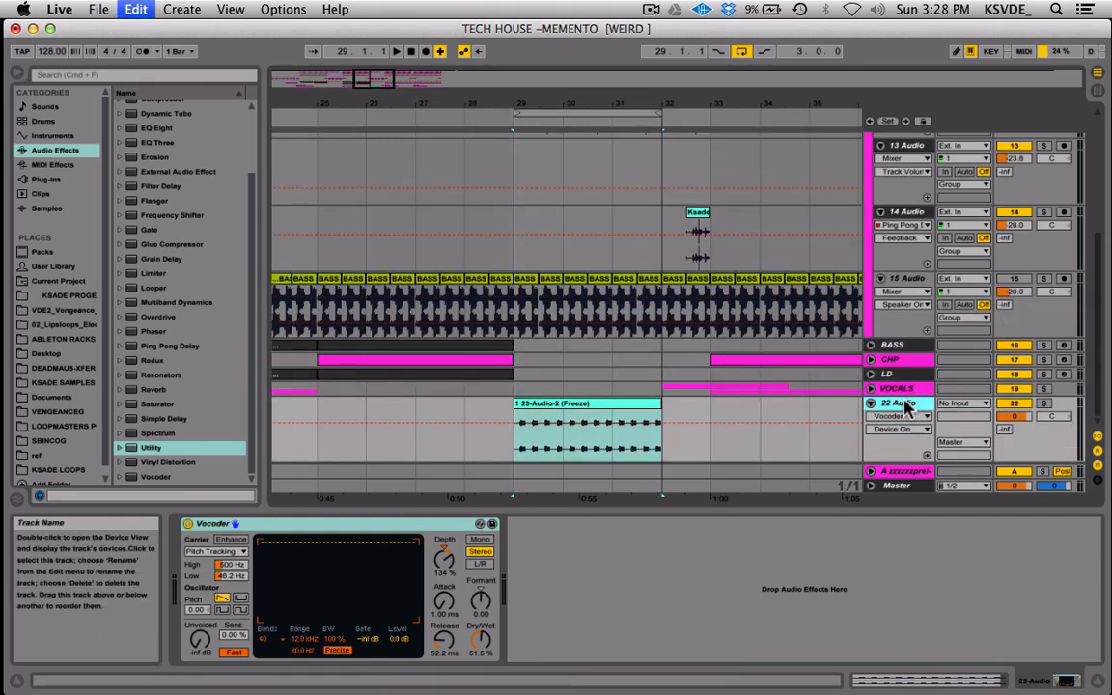
key(super+z)
key(super+d)
key(super+d)
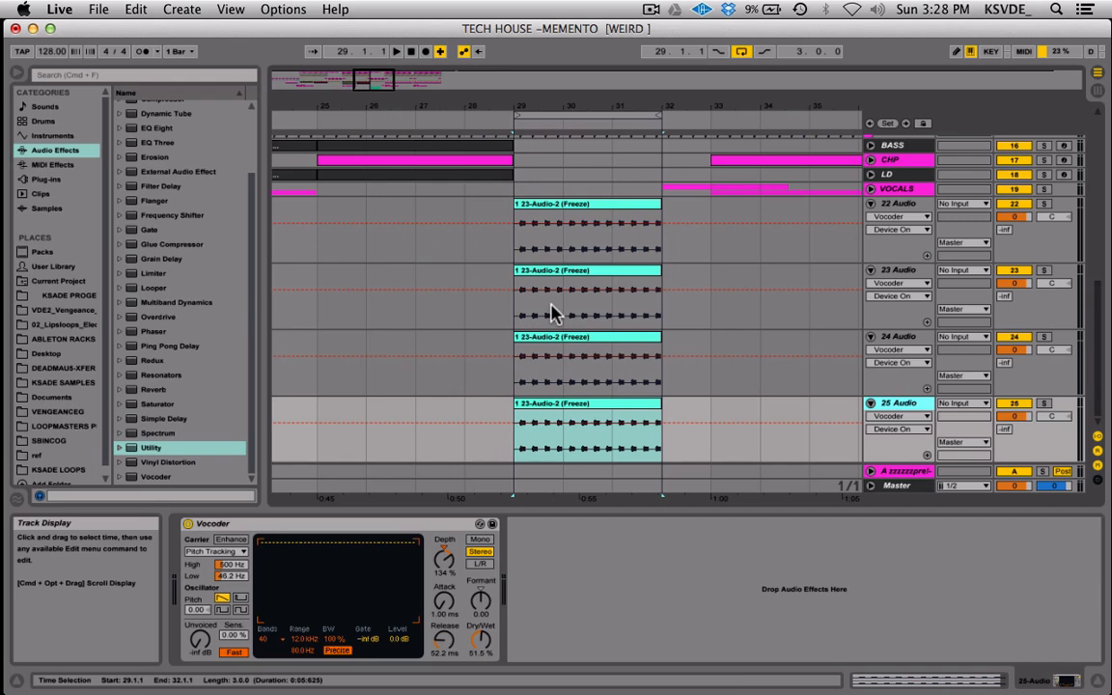
Group the four tracks 22 Audio to 25 Audio, and play back the group soloed.
click(891, 213)
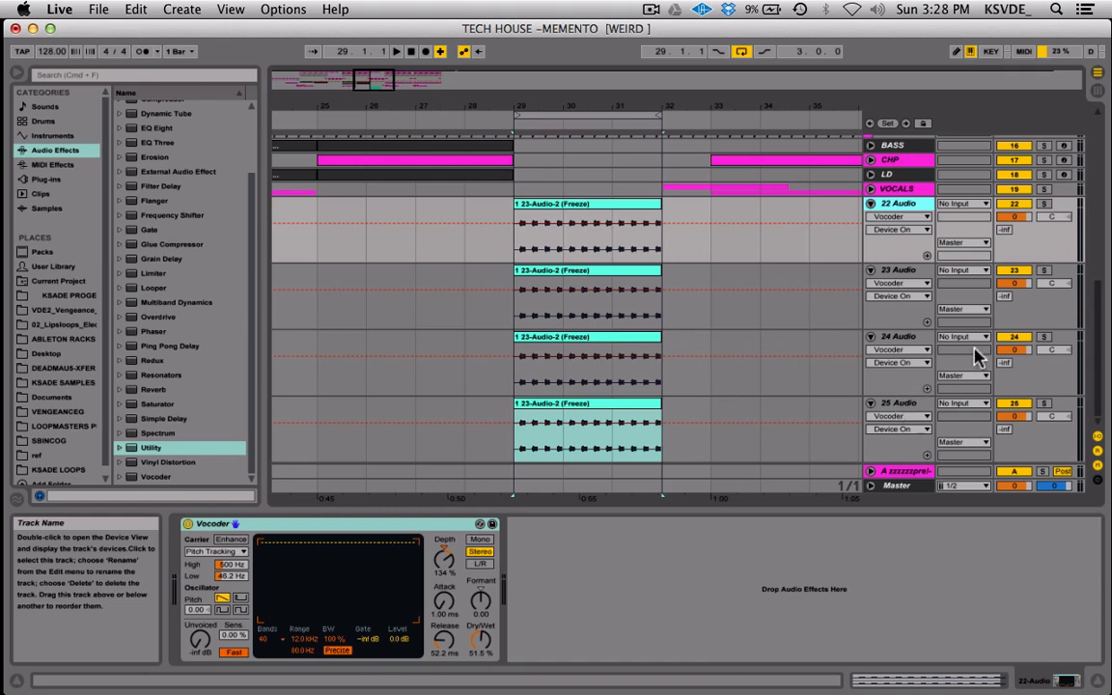
click(897, 405)
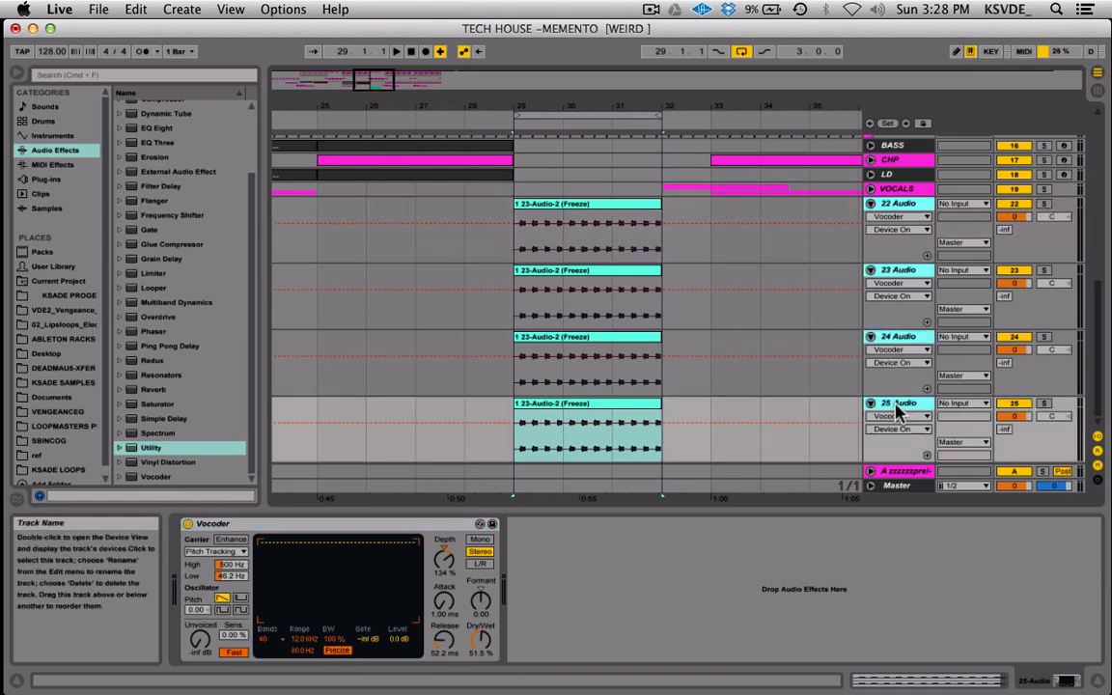
key(super+g)
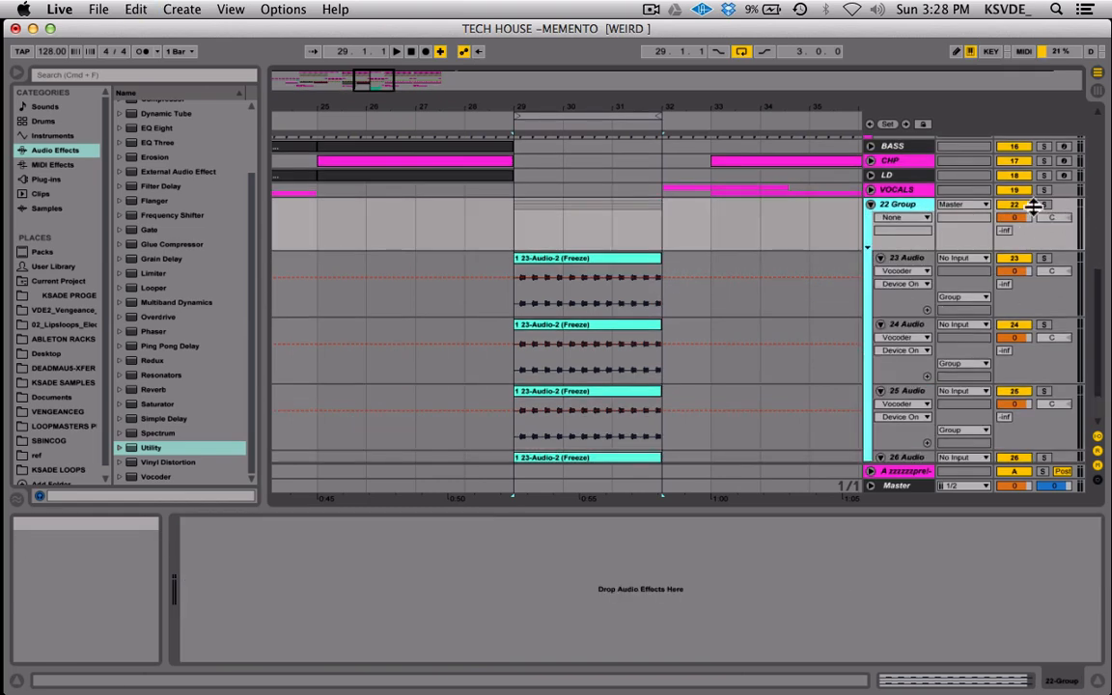
click(1044, 206)
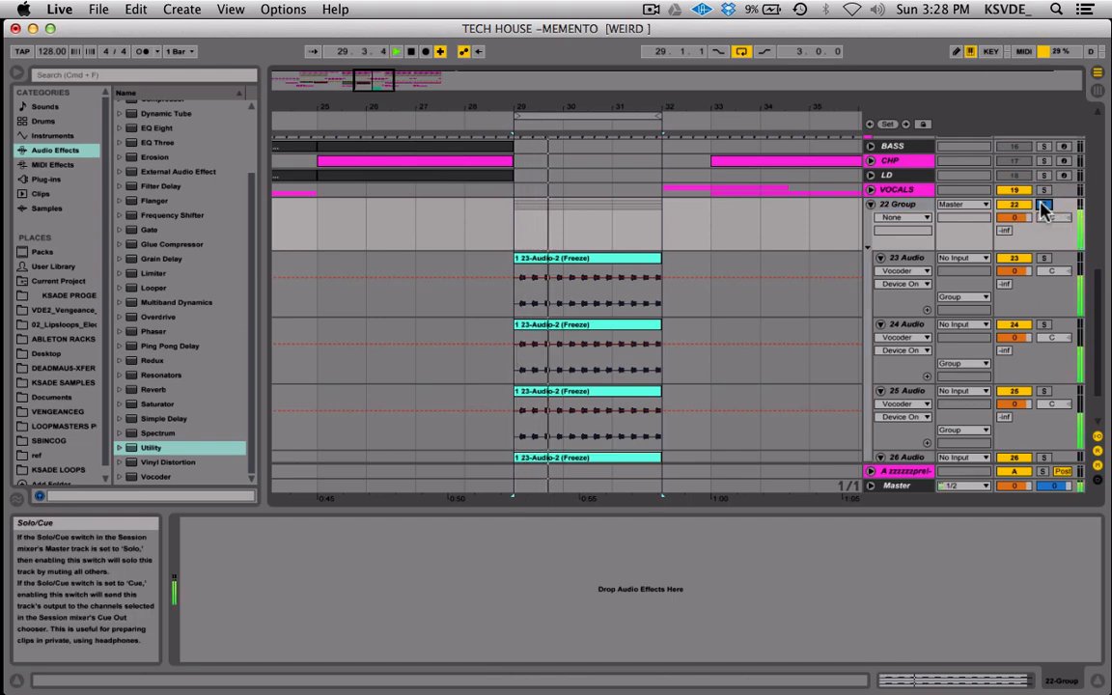
key(space)
Bypass the Vocoder on each of the four audio tracks inside 22 Group.
click(886, 257)
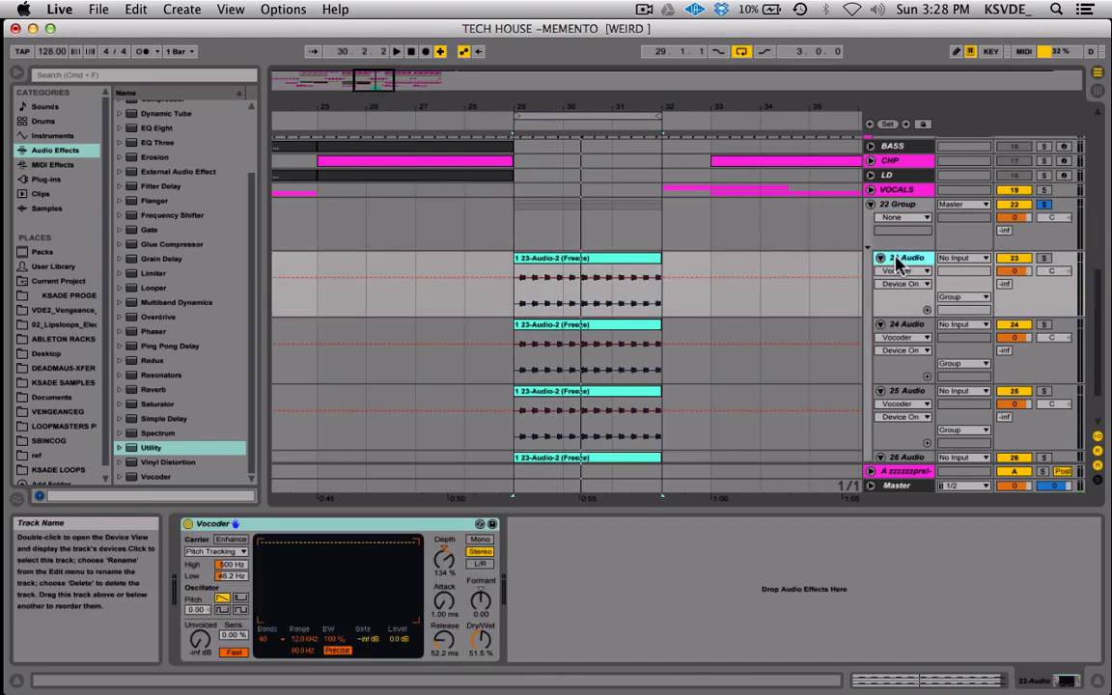
click(906, 324)
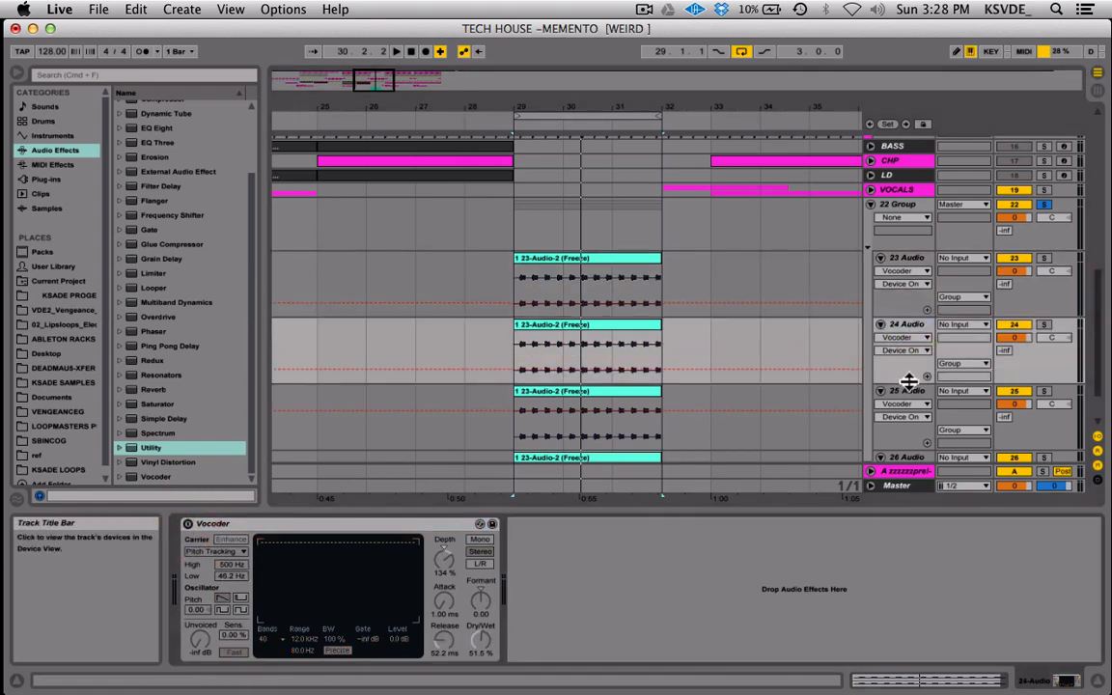
click(906, 391)
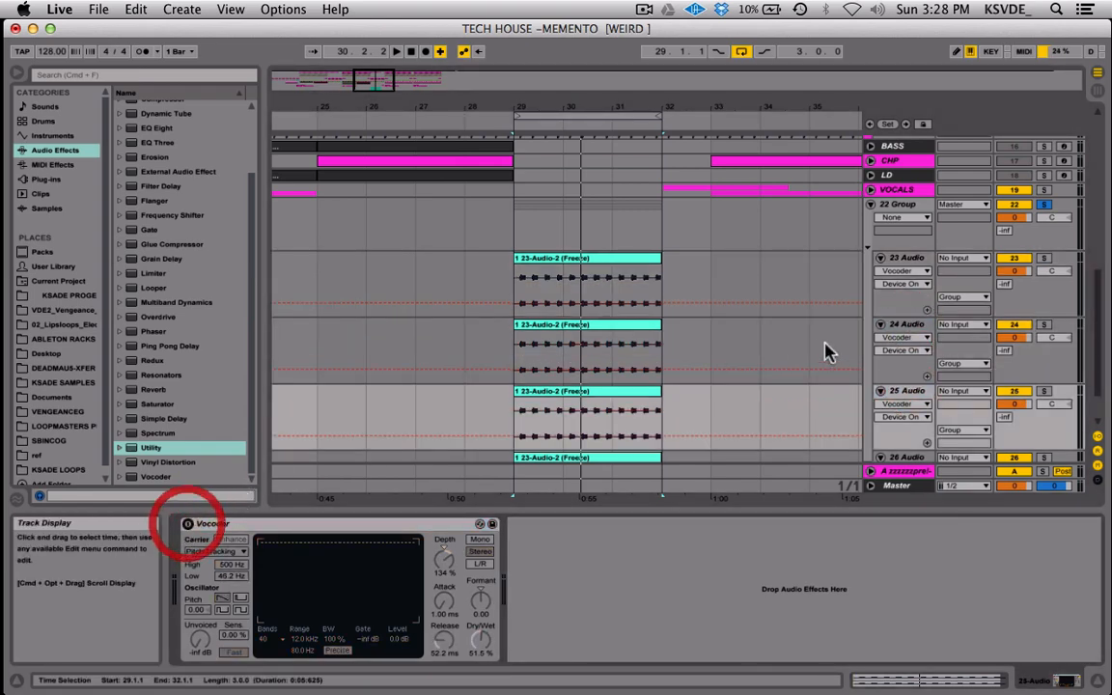
scroll(827, 348, down, 2)
click(811, 413)
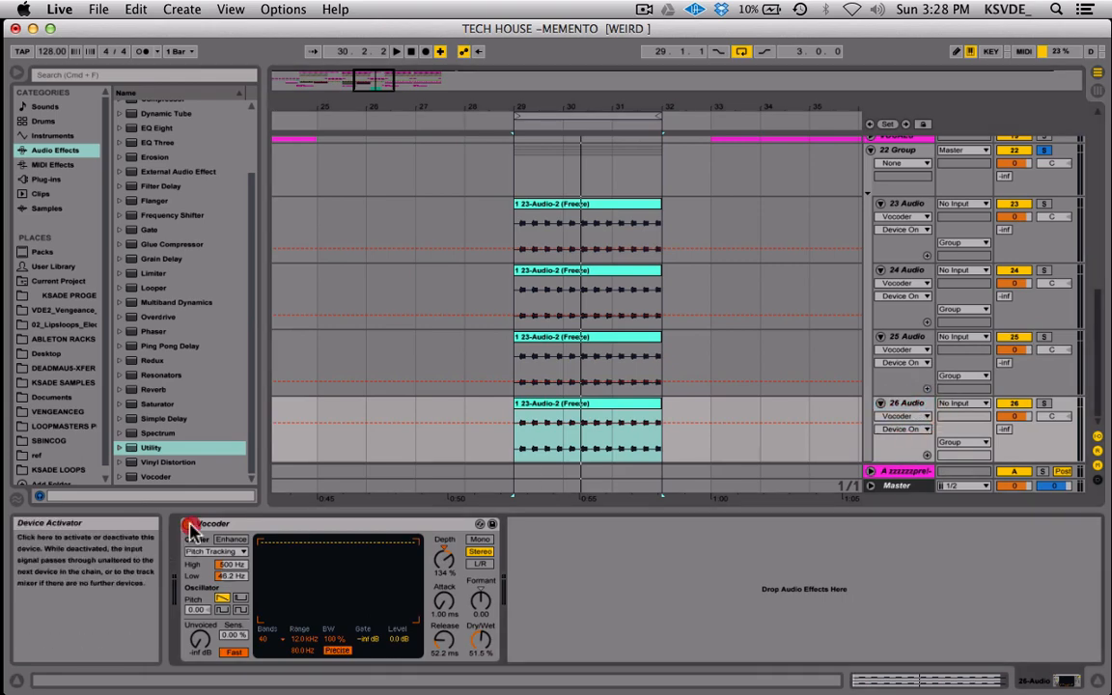
click(193, 524)
Play back 22 Group, compare it with 23 Audio soloed alone, and clear all solos before stopping playback.
key(space)
scroll(779, 362, up, 3)
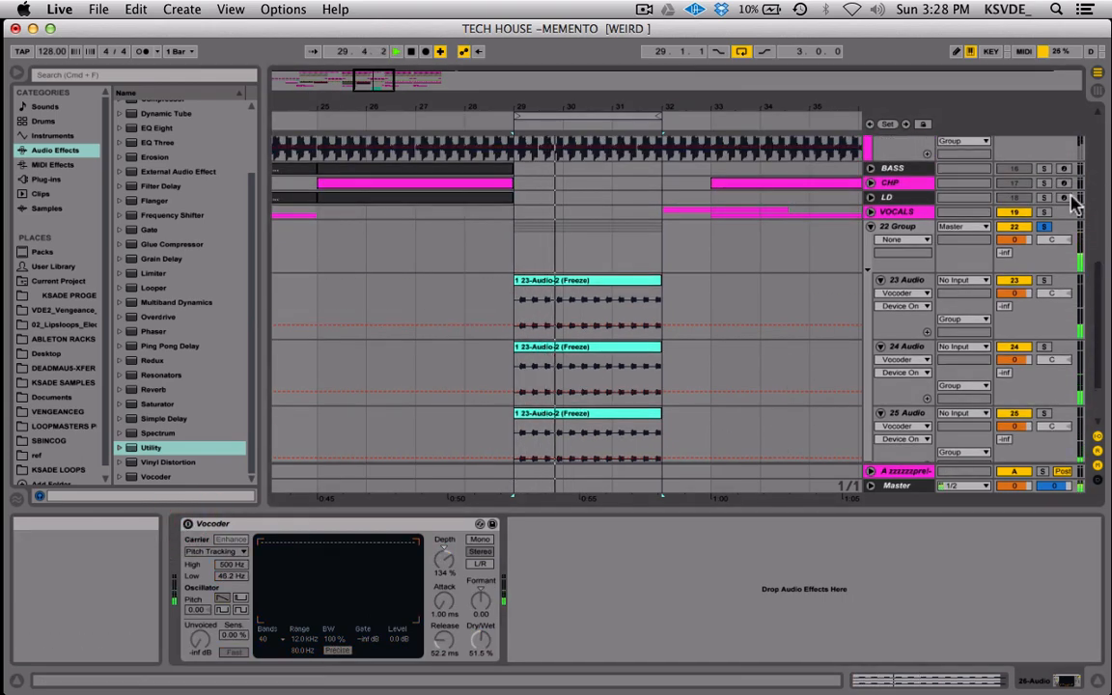
click(1045, 280)
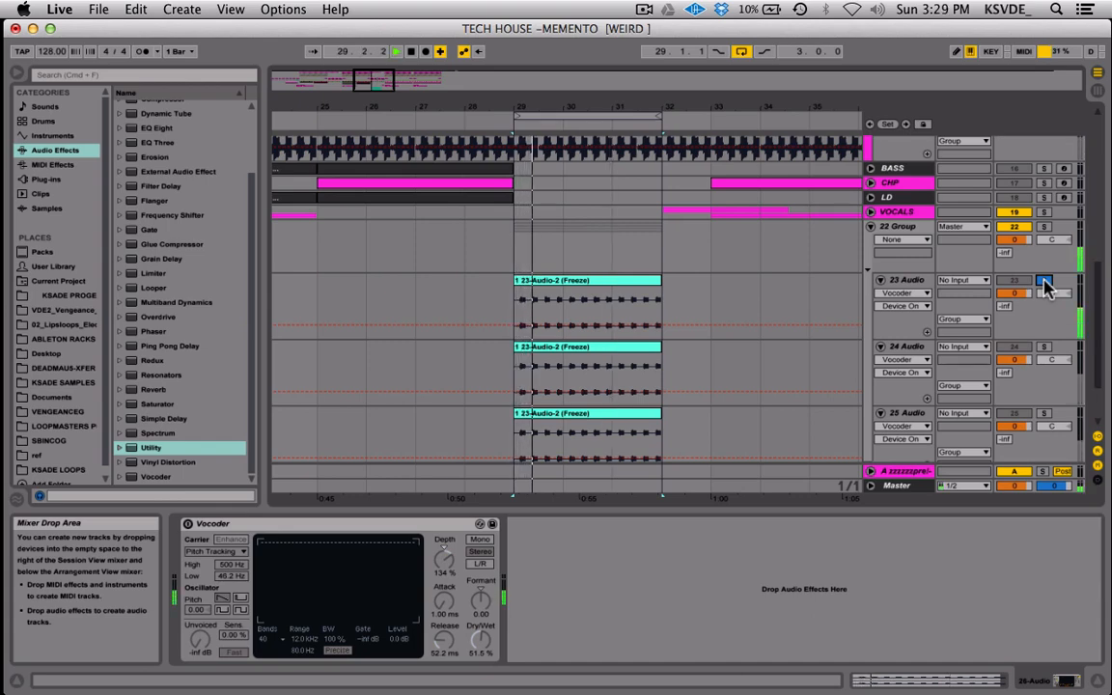
click(1044, 228)
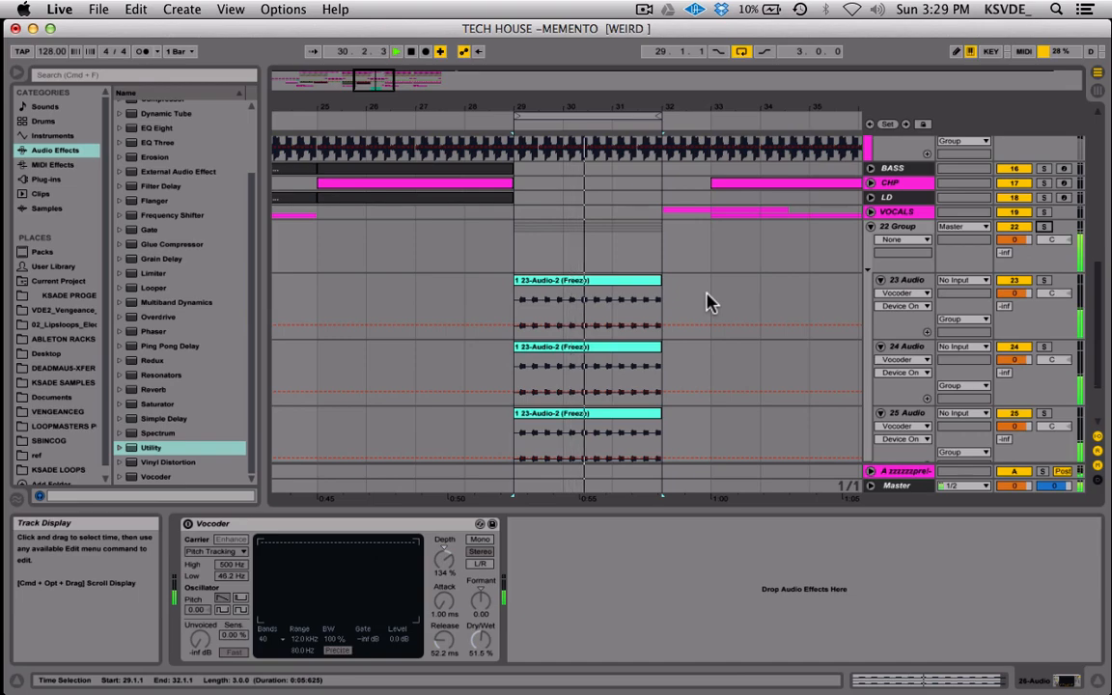
key(super+d)
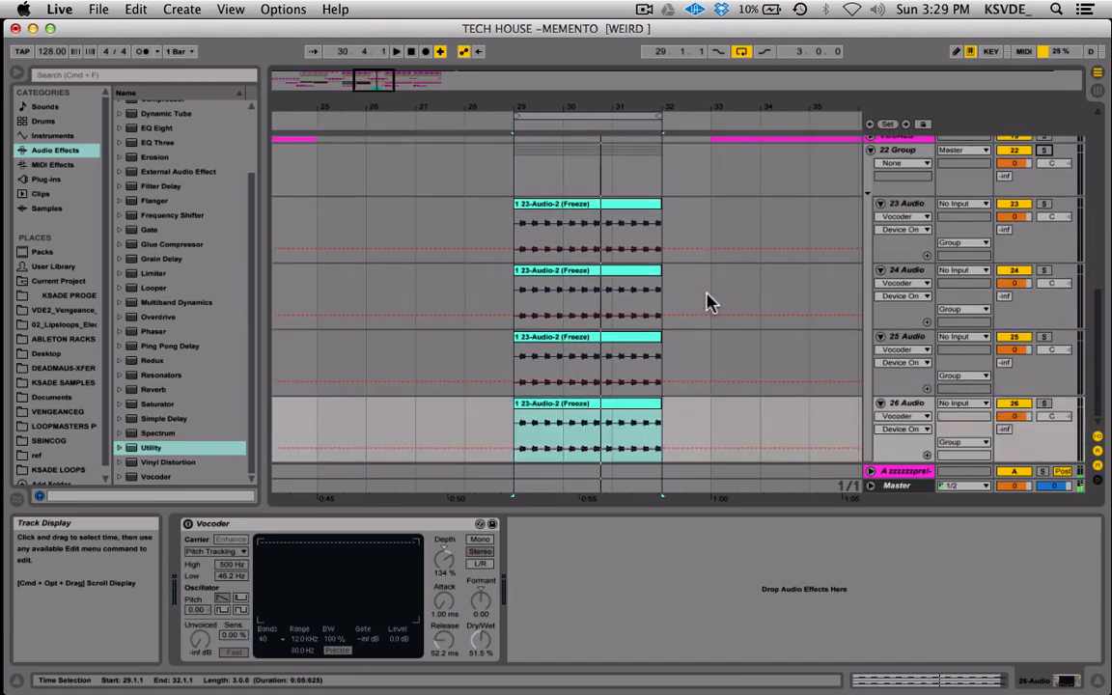
Select the BASS CAPTURE clips on 15 Audio from 29.1.1 to 33.3.1 and look over the loop tracks above.
scroll(678, 299, up, 5)
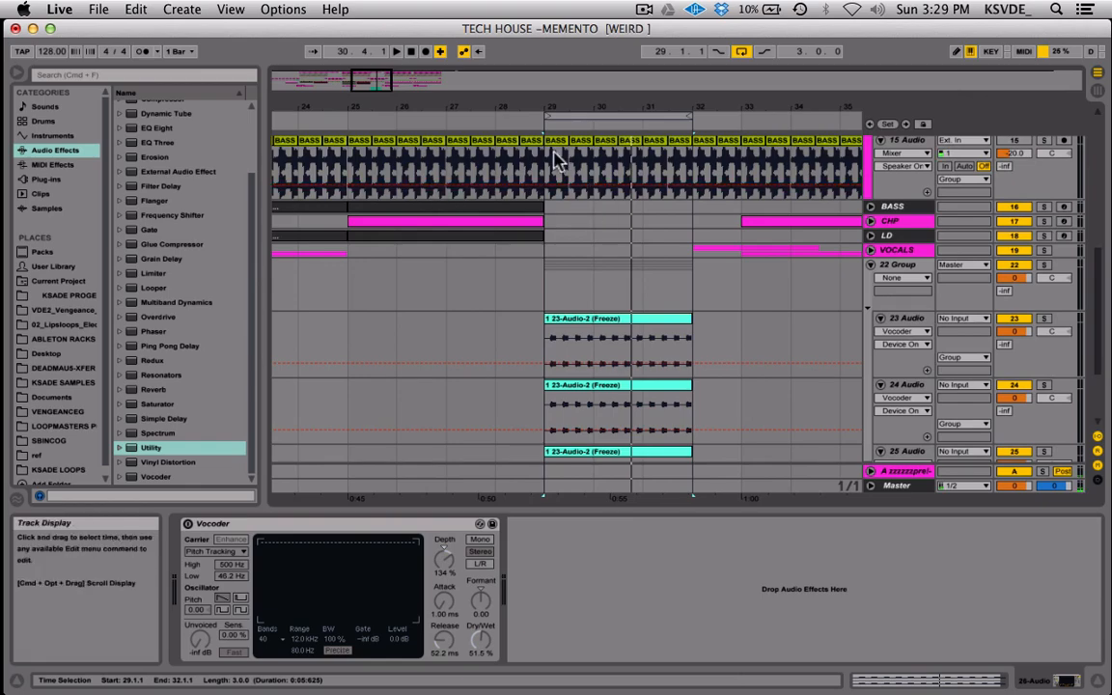
drag(559, 166, 752, 159)
scroll(760, 164, up, 8)
scroll(759, 164, down, 10)
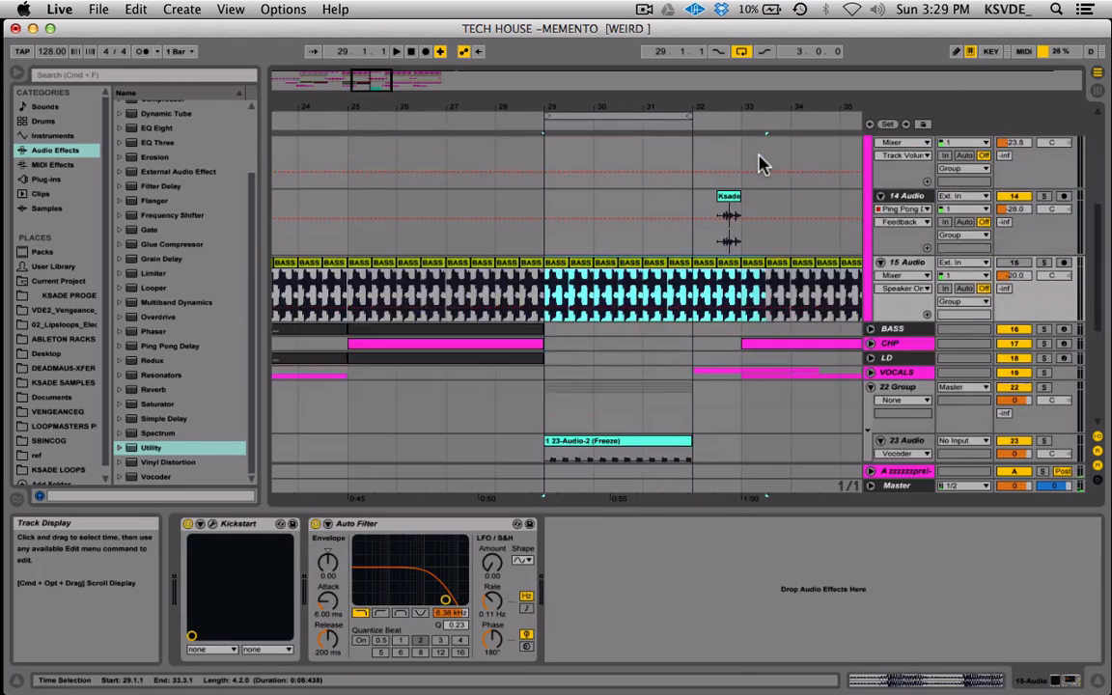
scroll(759, 164, up, 10)
scroll(760, 165, left, 1)
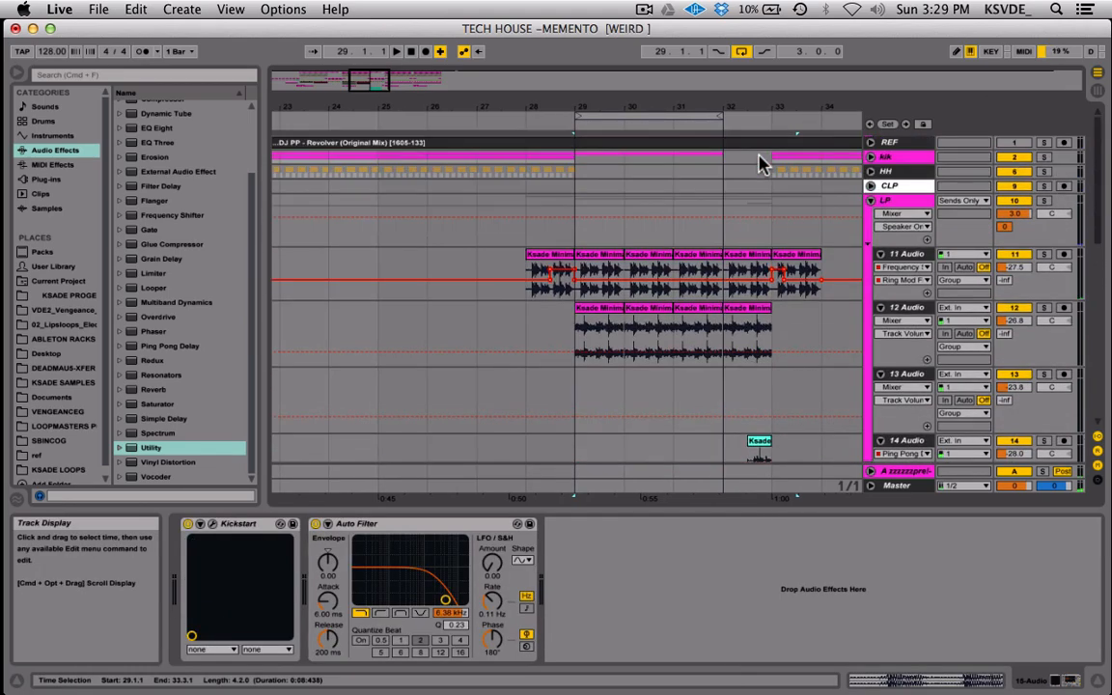